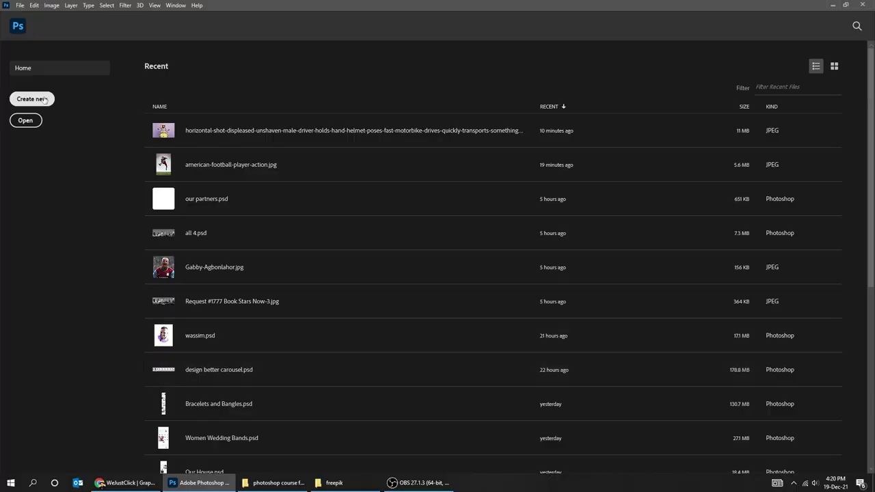
Set up a new 1080 × 1350 px, 72 ppi RGB document with a white background
{"action": "left_click", "coordinate": [44, 99]}
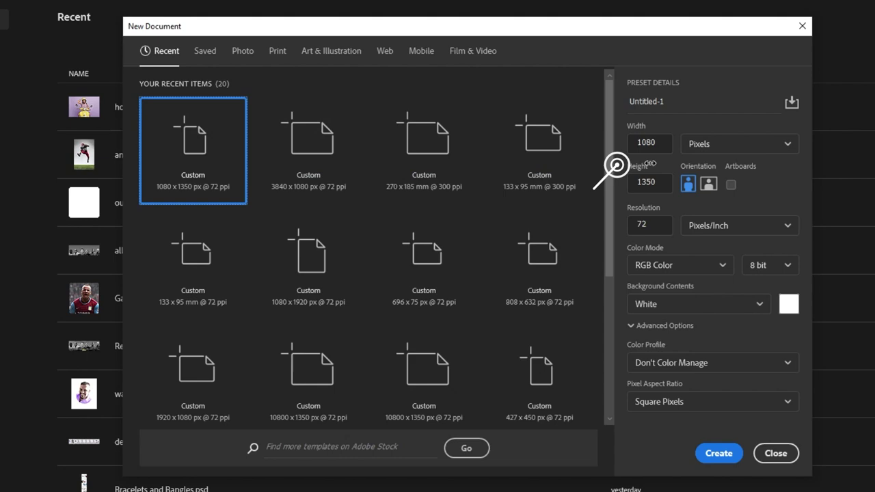
{"action": "left_click", "coordinate": [649, 142]}
{"action": "key", "text": "ctrl+a"}
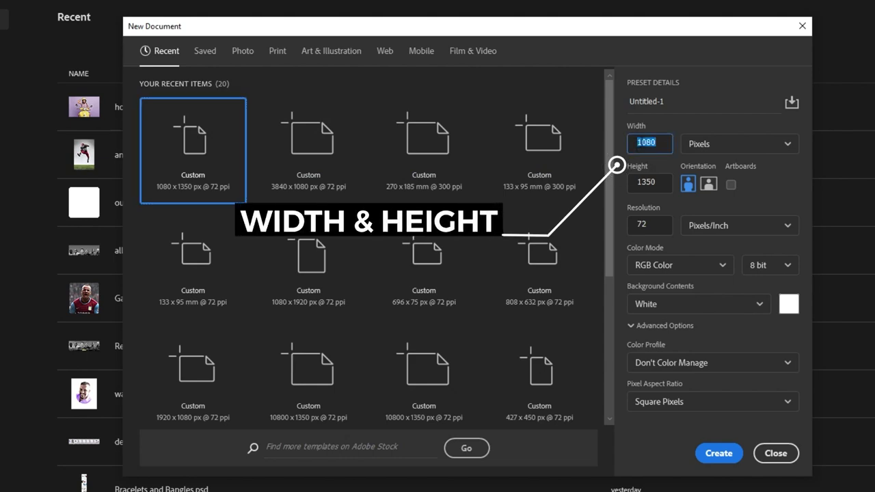
{"action": "key", "text": "Tab"}
{"action": "type", "text": "1350"}
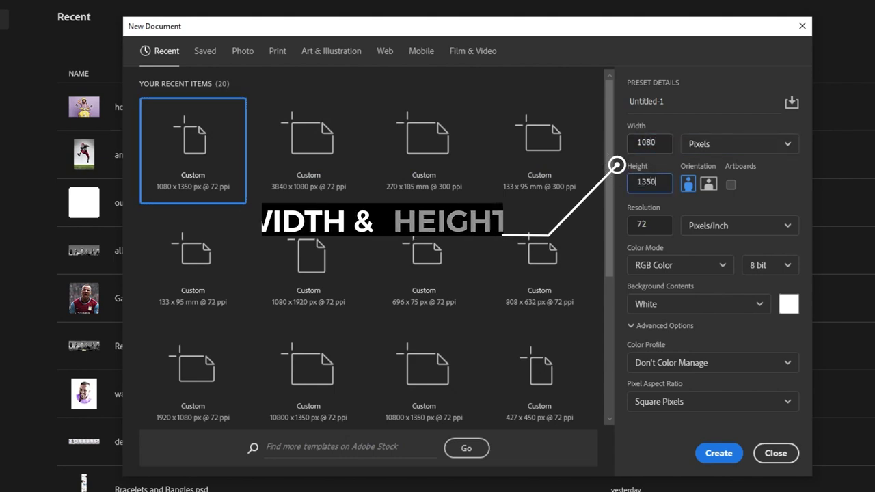
{"action": "left_click", "coordinate": [726, 151]}
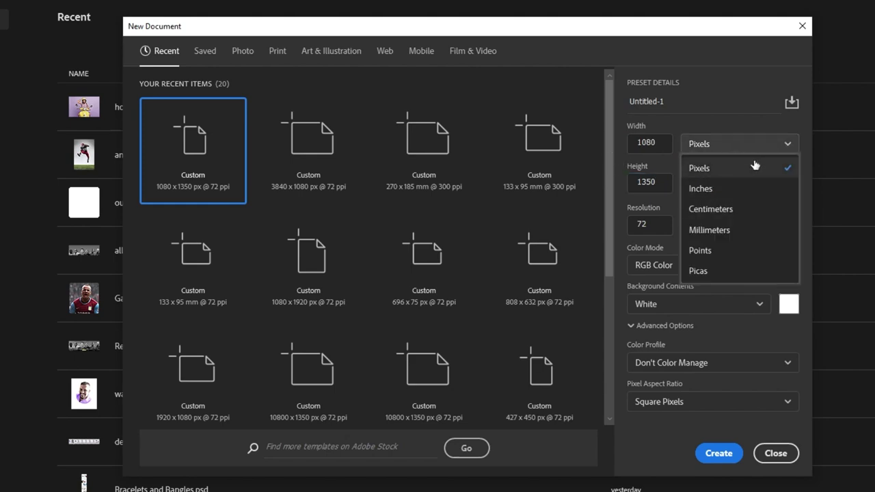
{"action": "left_click", "coordinate": [752, 145]}
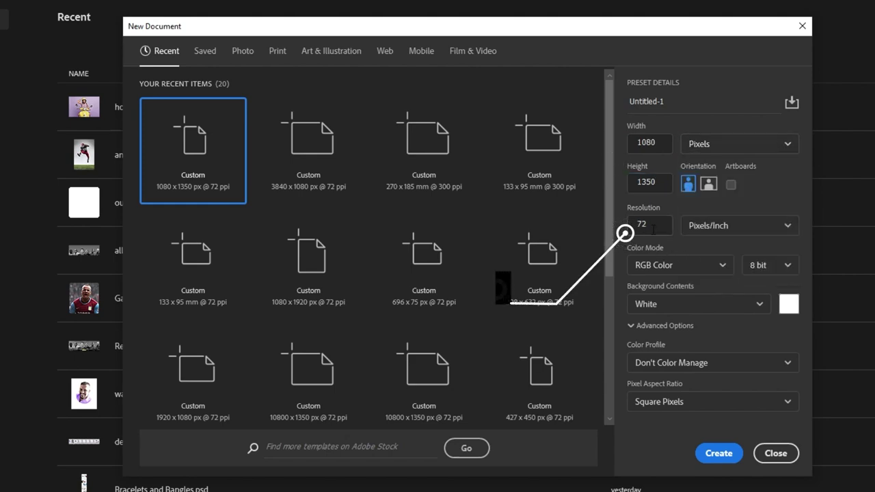
{"action": "left_click", "coordinate": [674, 268]}
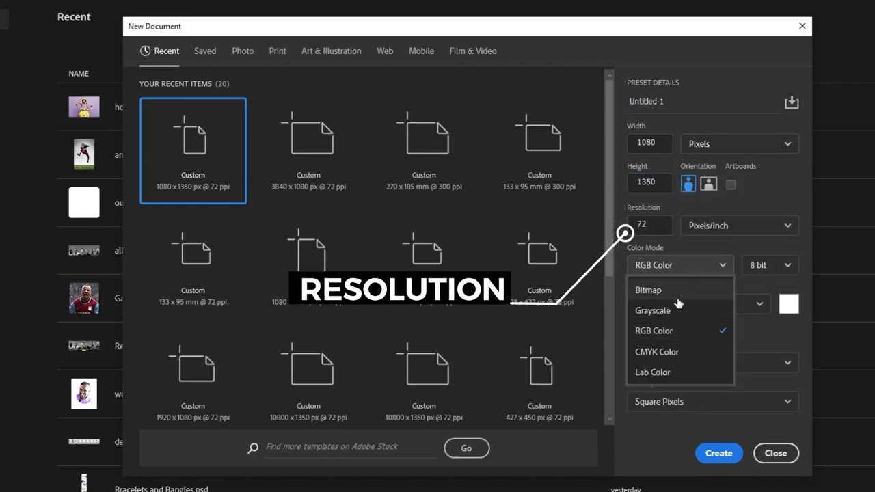
{"action": "left_click", "coordinate": [684, 332]}
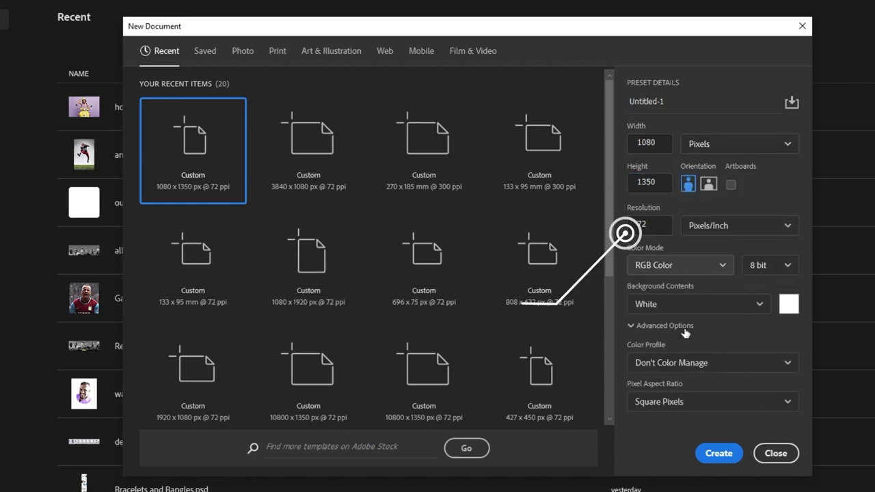
{"action": "left_click", "coordinate": [719, 453]}
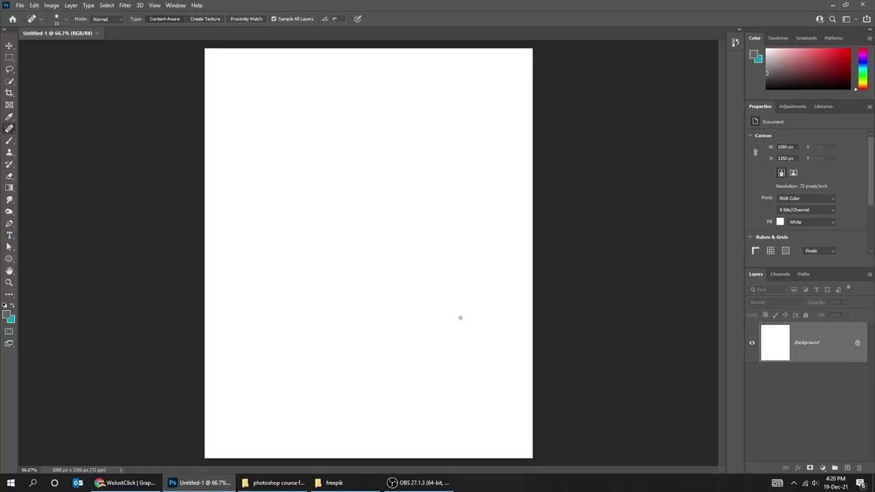
Place the portrait photo from File Explorer and scale it to fill the canvas height
{"action": "left_click", "coordinate": [277, 482]}
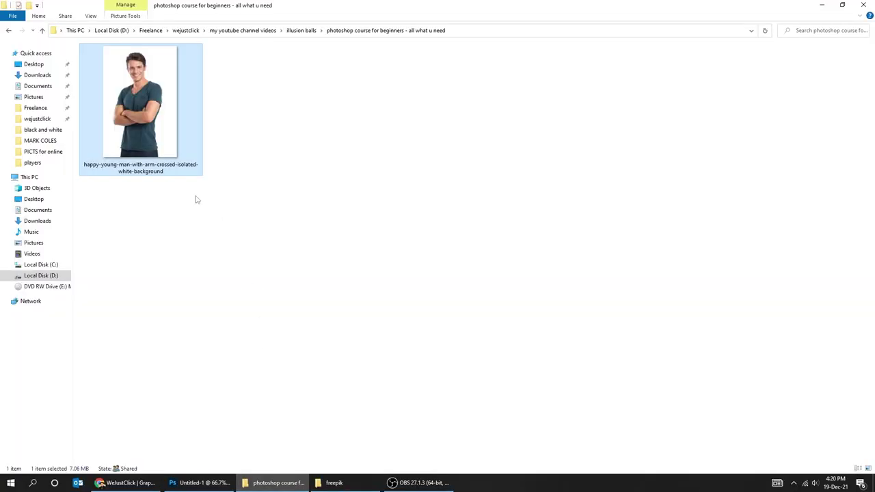
{"action": "left_click_drag", "start_coordinate": [150, 137], "coordinate": [333, 326]}
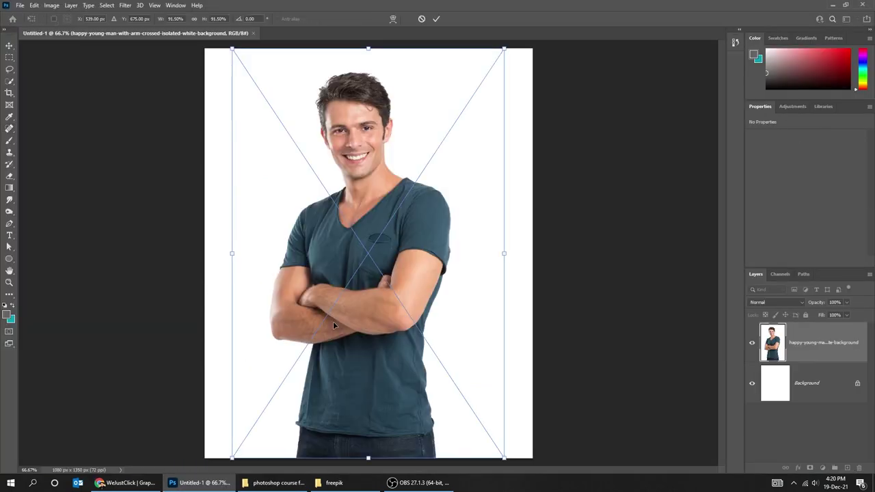
{"action": "left_click_drag", "start_coordinate": [504, 48], "coordinate": [548, 75]}
{"action": "key", "text": "Return"}
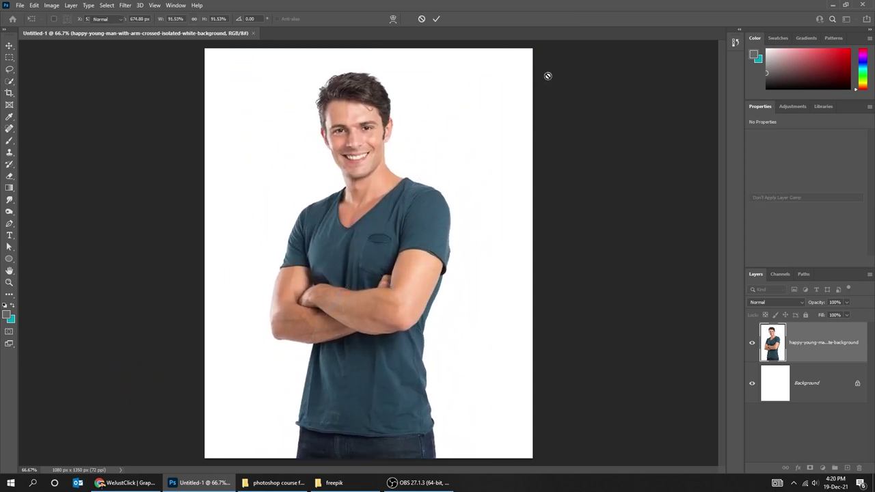
{"action": "key", "text": "j"}
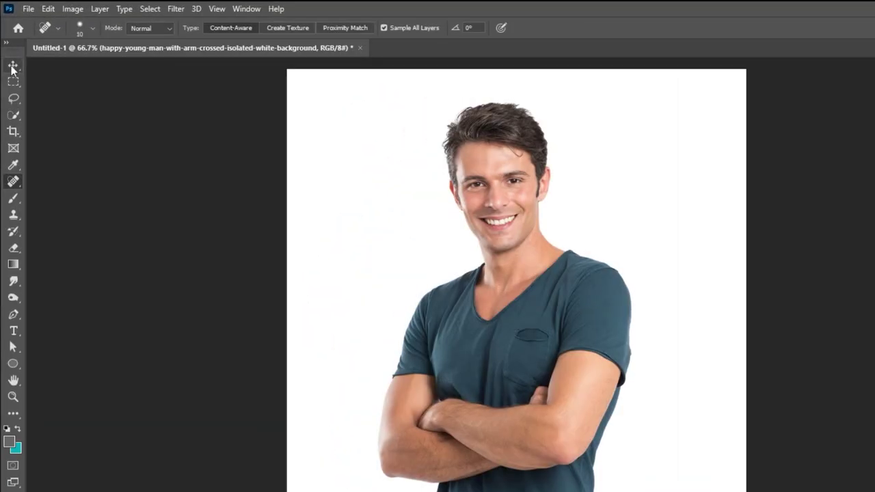
Nudge the placed photo slightly left, then back toward the centre
{"action": "left_click", "coordinate": [9, 45]}
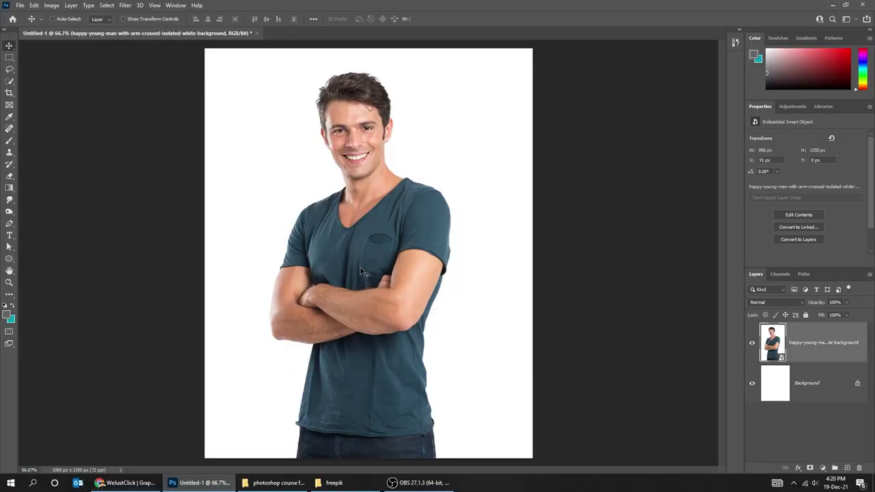
{"action": "left_click_drag", "start_coordinate": [506, 379], "coordinate": [482, 379]}
{"action": "left_click_drag", "start_coordinate": [345, 268], "coordinate": [359, 269]}
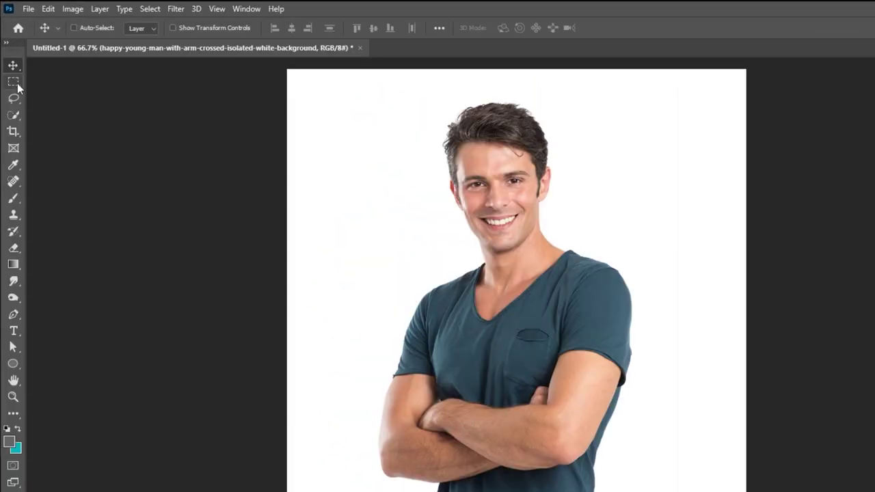
Copy a rectangle around the man's face and paste it as Layer 1
{"action": "left_click", "coordinate": [13, 82]}
{"action": "left_click_drag", "start_coordinate": [448, 153], "coordinate": [549, 276]}
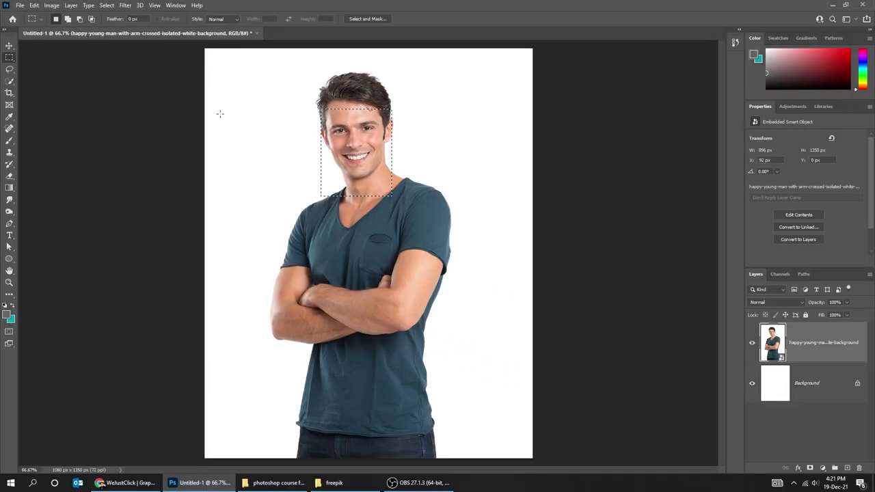
{"action": "left_click", "coordinate": [34, 4]}
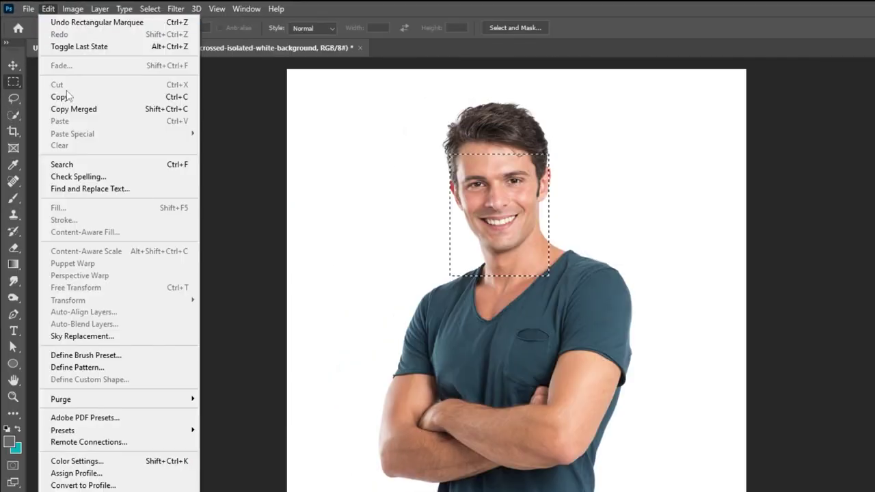
{"action": "left_click", "coordinate": [68, 96]}
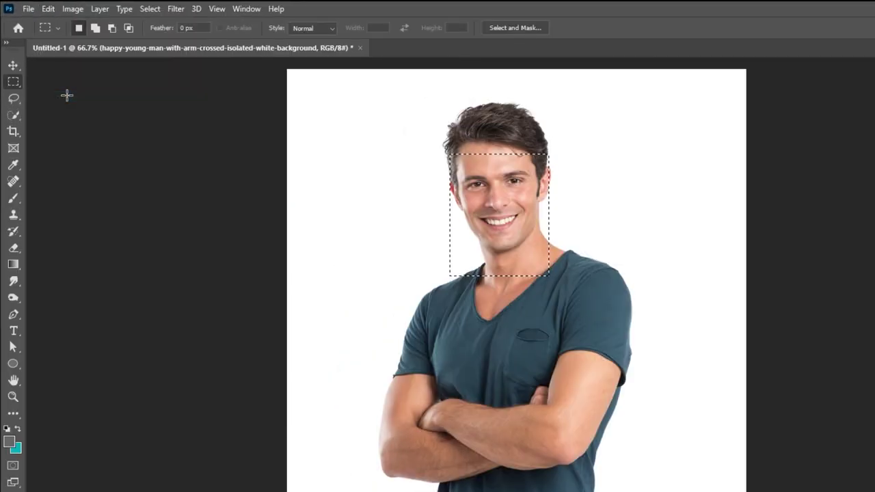
{"action": "left_click", "coordinate": [49, 10]}
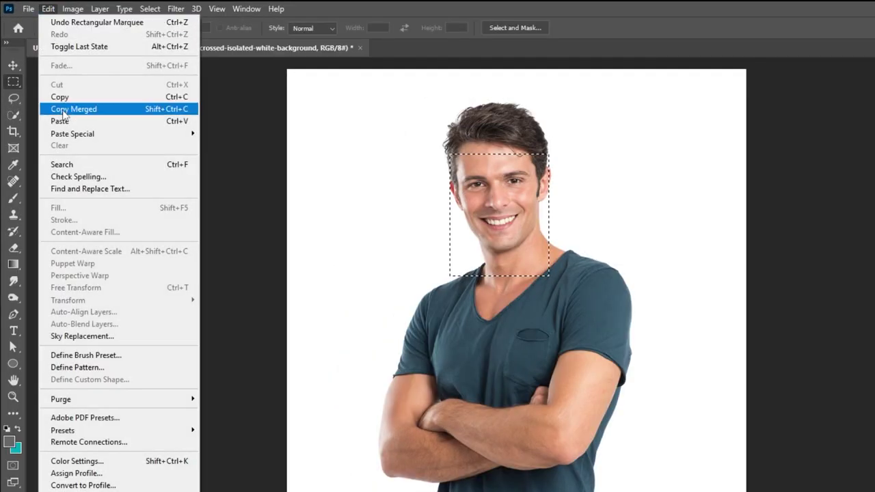
{"action": "left_click", "coordinate": [88, 124]}
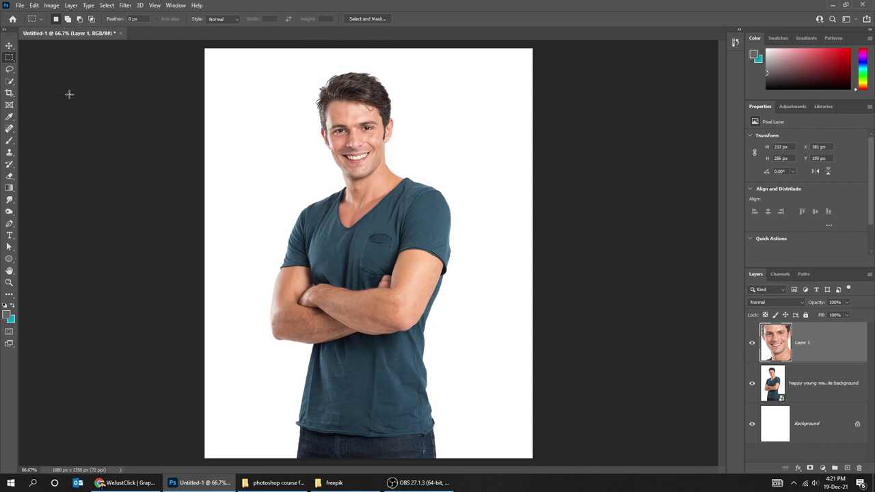
Move the pasted face to the right and trial-shift the body photo, undoing that shift
{"action": "left_click", "coordinate": [10, 46]}
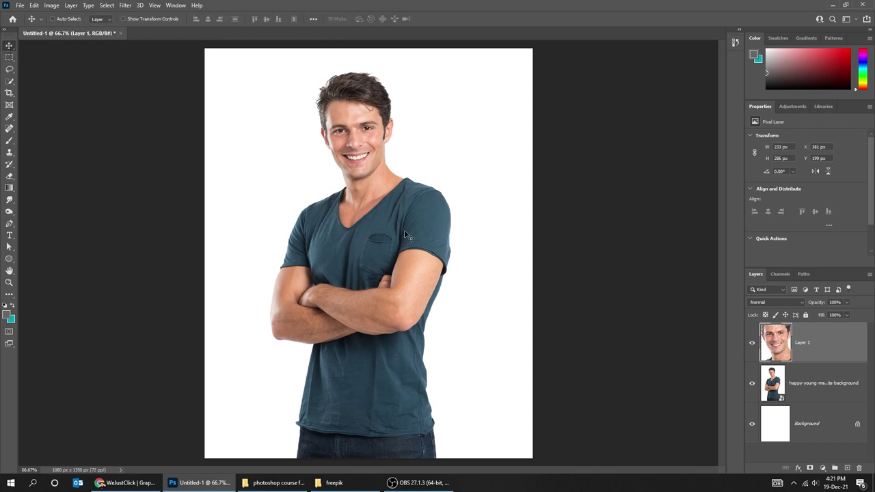
{"action": "left_click", "coordinate": [753, 385]}
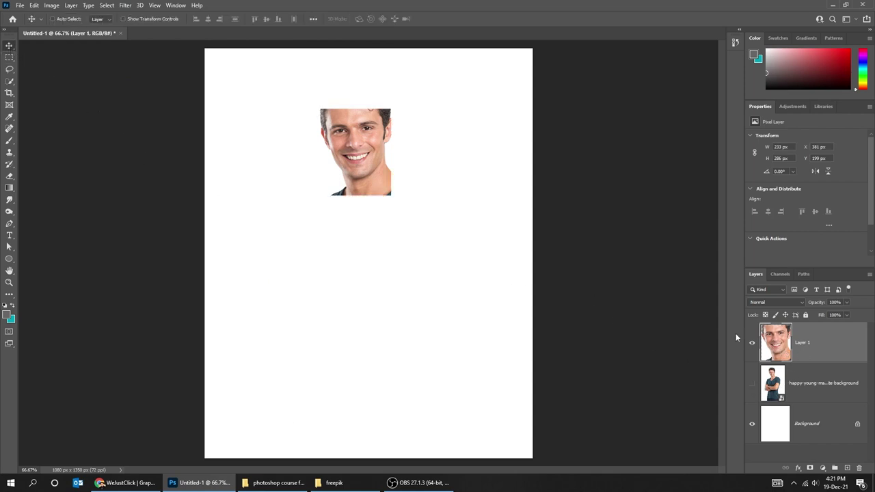
{"action": "left_click_drag", "start_coordinate": [377, 175], "coordinate": [406, 175]}
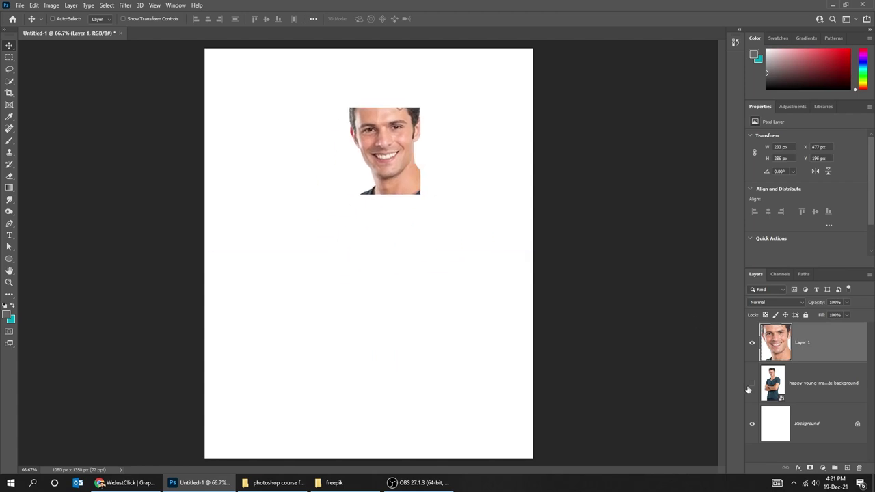
{"action": "left_click", "coordinate": [752, 385]}
{"action": "left_click", "coordinate": [814, 384]}
{"action": "left_click_drag", "start_coordinate": [391, 288], "coordinate": [412, 296]}
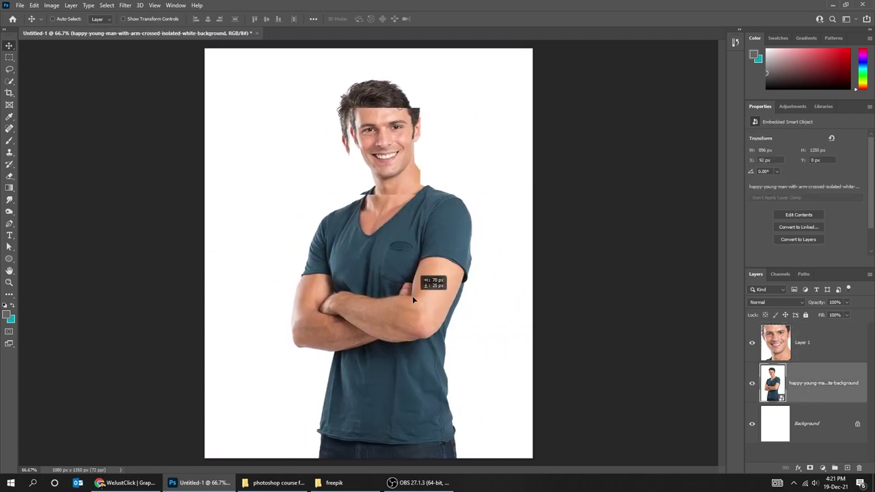
{"action": "key", "text": "ctrl+z"}
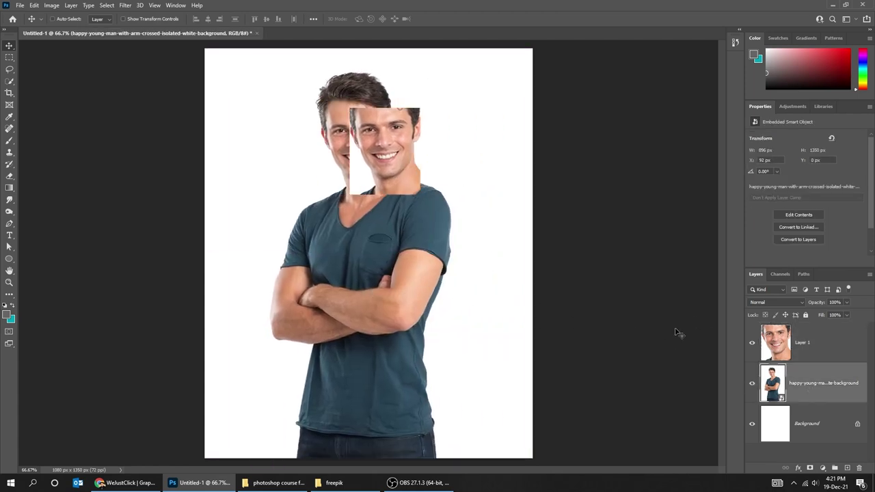
Move Layer 1 down-left, enlarge it with Free Transform, then delete the layer
{"action": "left_click", "coordinate": [802, 340]}
{"action": "left_click_drag", "start_coordinate": [419, 163], "coordinate": [402, 201]}
{"action": "key", "text": "ctrl+t"}
{"action": "key", "text": "Return"}
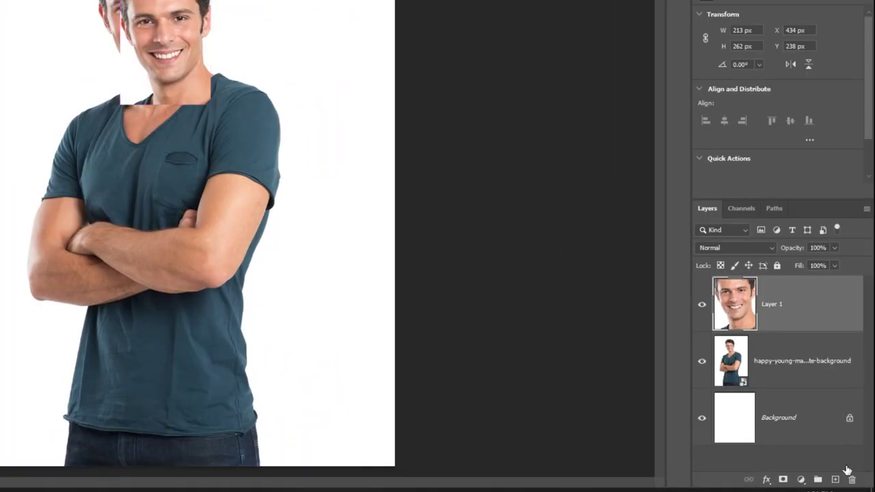
{"action": "left_click", "coordinate": [851, 479]}
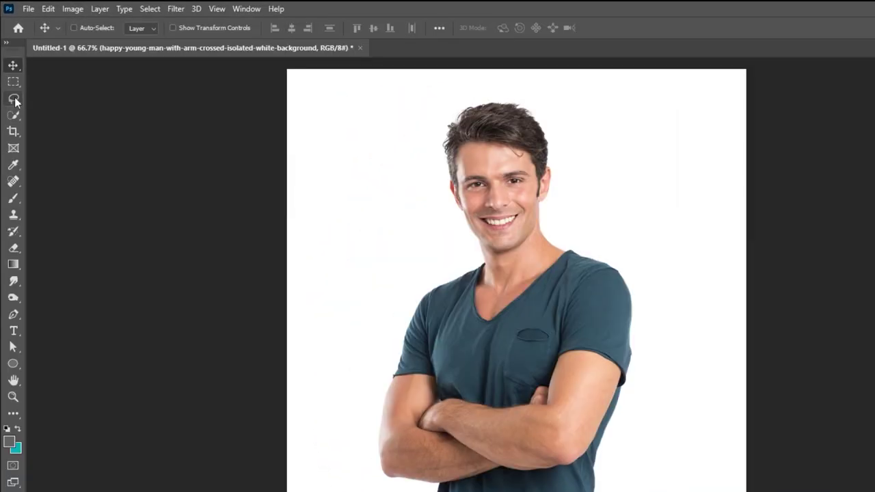
Lasso the shirt's chest and sleeve, then trial-move the photo left and undo
{"action": "left_click", "coordinate": [14, 99]}
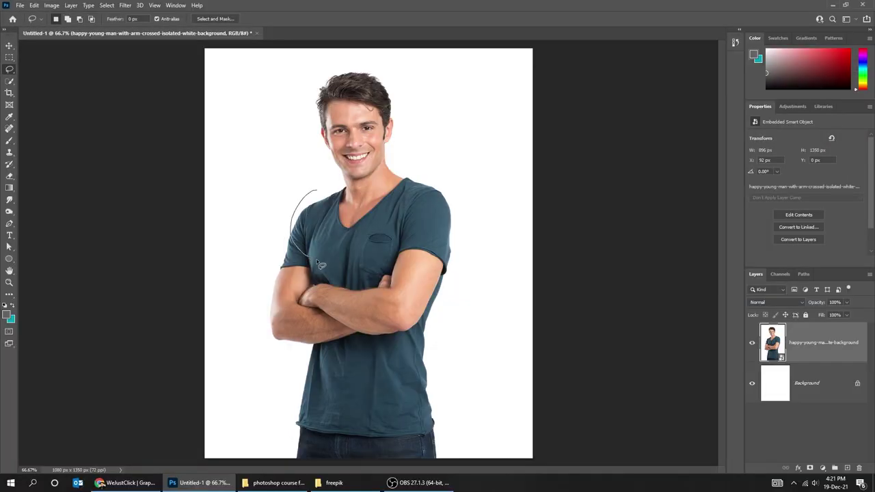
{"action": "left_click_drag", "start_coordinate": [346, 207], "coordinate": [316, 193]}
{"action": "left_click", "coordinate": [9, 45]}
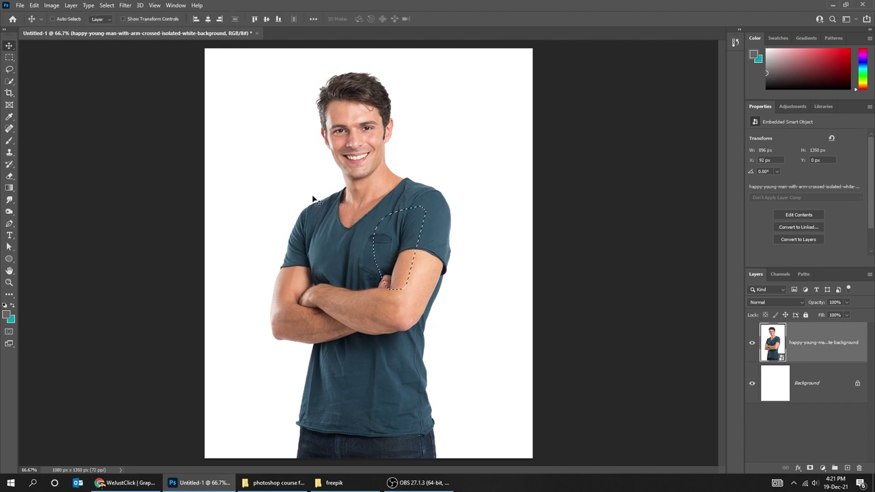
{"action": "left_click_drag", "start_coordinate": [390, 243], "coordinate": [342, 231]}
{"action": "key", "text": "ctrl+z"}
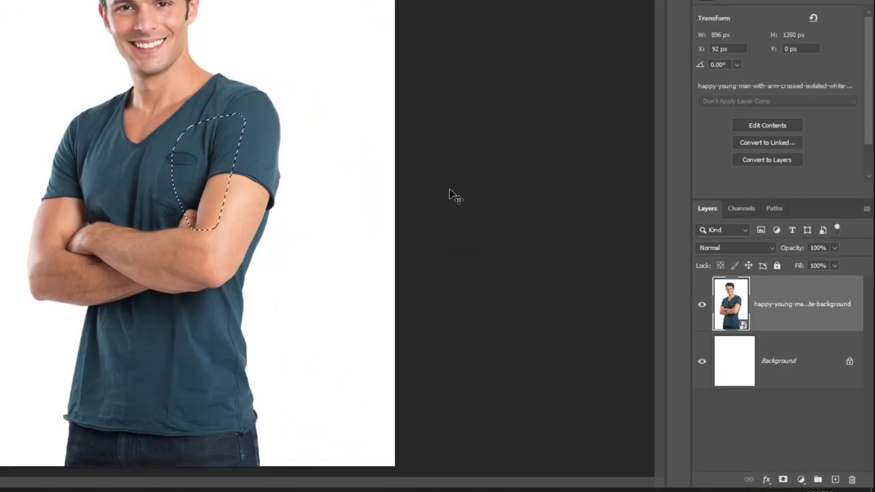
Rasterize the photo layer, then trial-move the selected arm pixels and undo
{"action": "right_click", "coordinate": [771, 303]}
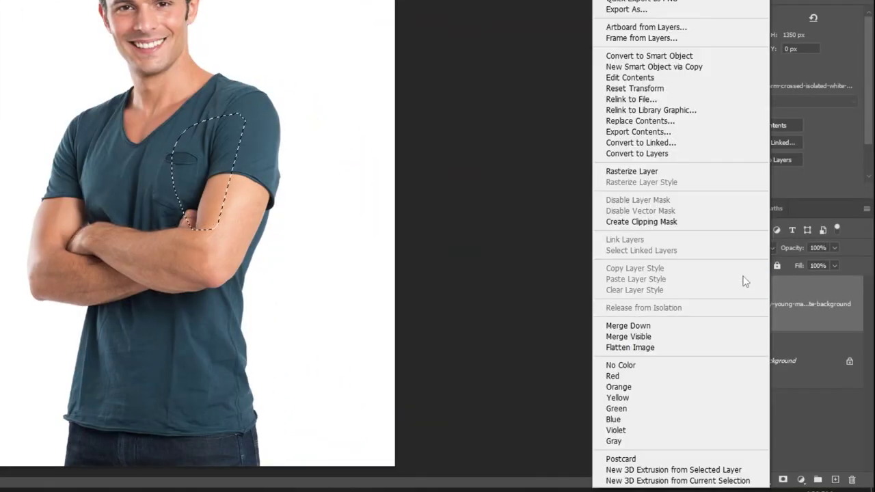
{"action": "left_click", "coordinate": [694, 175]}
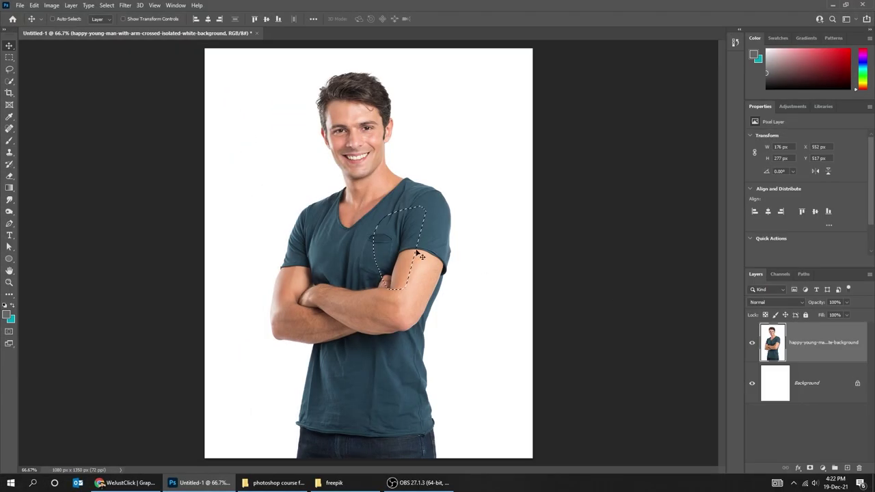
{"action": "left_click_drag", "start_coordinate": [203, 167], "coordinate": [204, 192]}
{"action": "left_click_drag", "start_coordinate": [398, 258], "coordinate": [353, 287]}
{"action": "key", "text": "ctrl+z"}
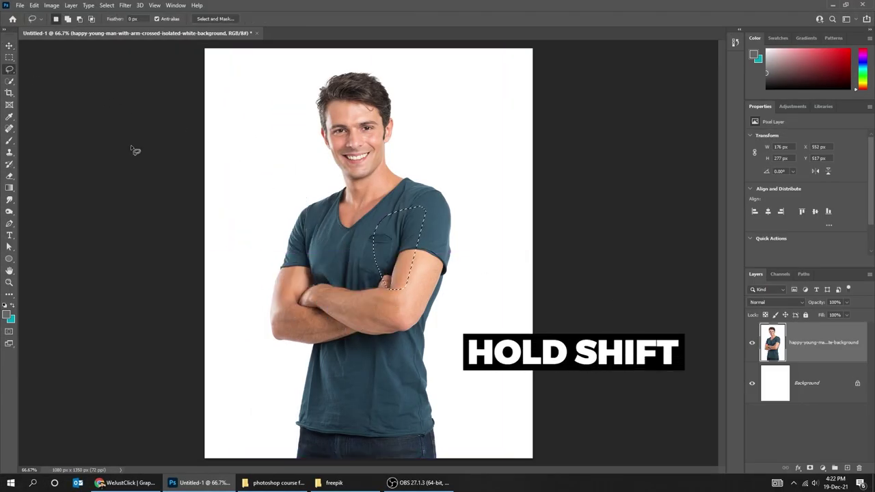
Add the upper shirt and subtract the upper-right chest from the lasso selection, then deselect
{"action": "key", "text": "l"}
{"action": "mouse_move", "coordinate": [376, 228]}
{"action": "left_mouse_down"}
{"action": "mouse_move", "coordinate": [345, 270]}
{"action": "mouse_move", "coordinate": [350, 305]}
{"action": "mouse_move", "coordinate": [386, 270]}
{"action": "mouse_move", "coordinate": [371, 253]}
{"action": "mouse_move", "coordinate": [386, 291]}
{"action": "left_mouse_up"}
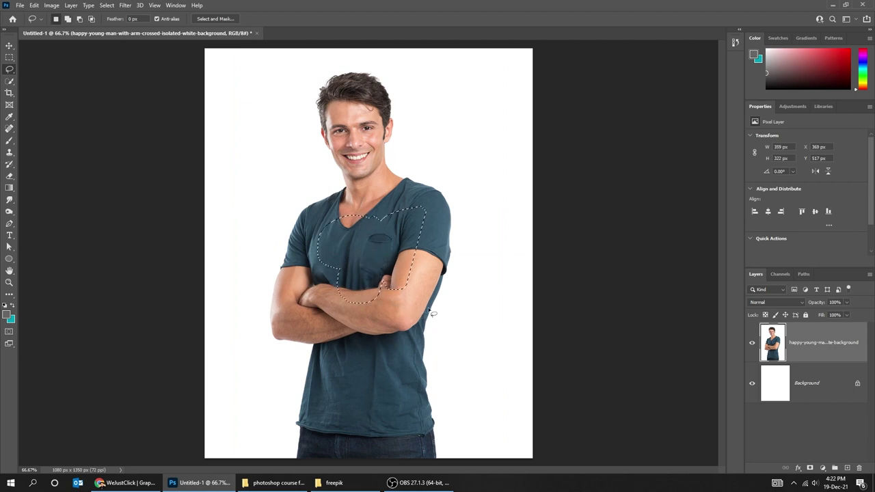
{"action": "mouse_move", "coordinate": [436, 312]}
{"action": "left_mouse_down"}
{"action": "mouse_move", "coordinate": [391, 273]}
{"action": "mouse_move", "coordinate": [415, 245]}
{"action": "mouse_move", "coordinate": [443, 309]}
{"action": "left_mouse_up"}
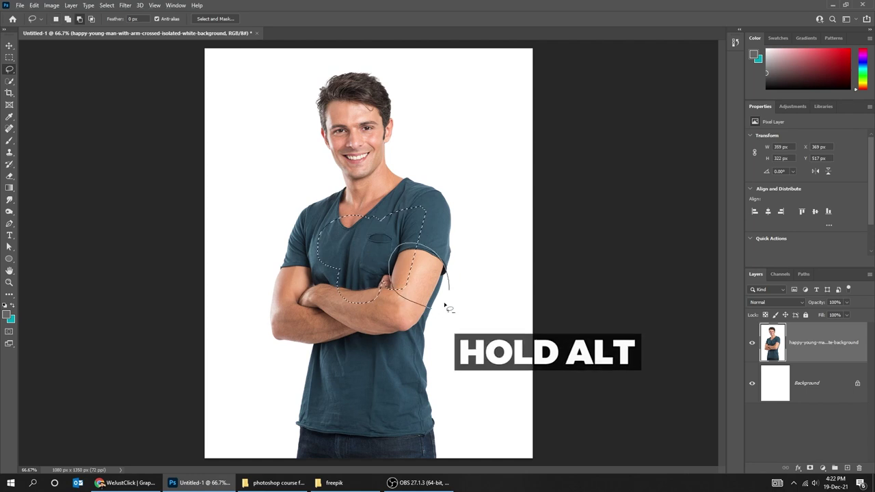
{"action": "left_click_drag", "start_coordinate": [403, 205], "coordinate": [427, 301]}
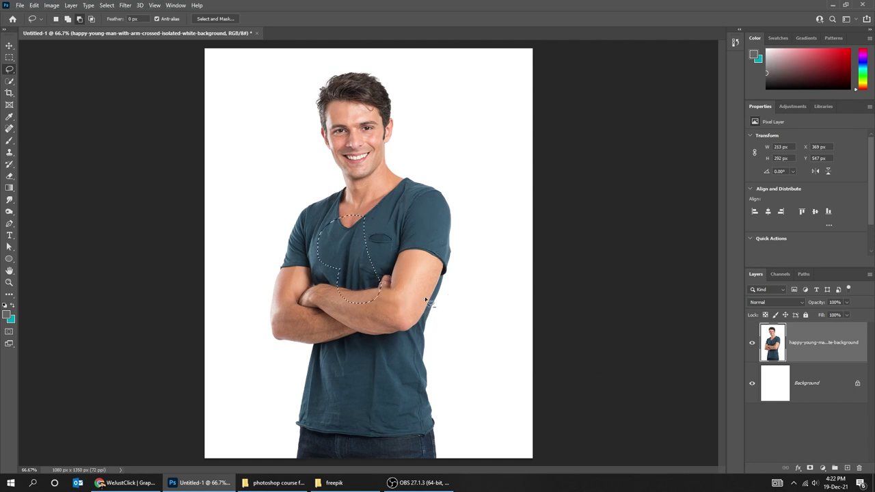
{"action": "key", "text": "ctrl+d"}
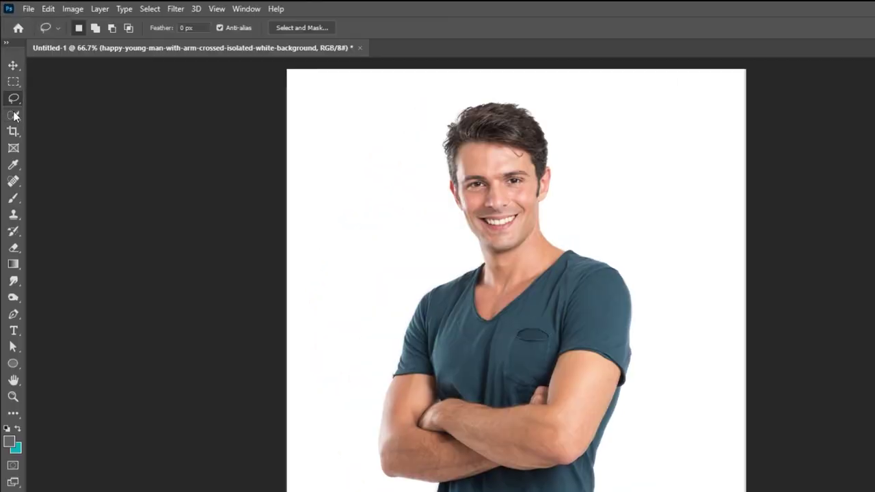
{"action": "left_click", "coordinate": [10, 81]}
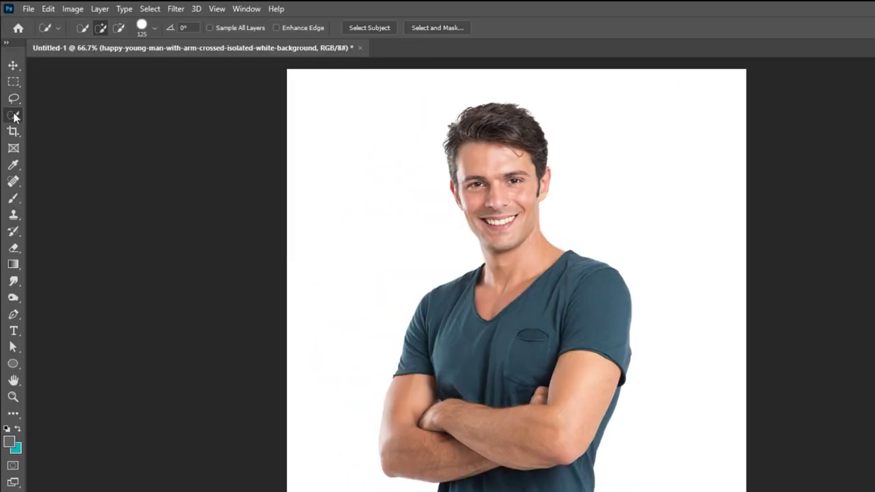
{"action": "right_click", "coordinate": [14, 116]}
{"action": "left_click", "coordinate": [100, 128]}
{"action": "left_click", "coordinate": [156, 29]}
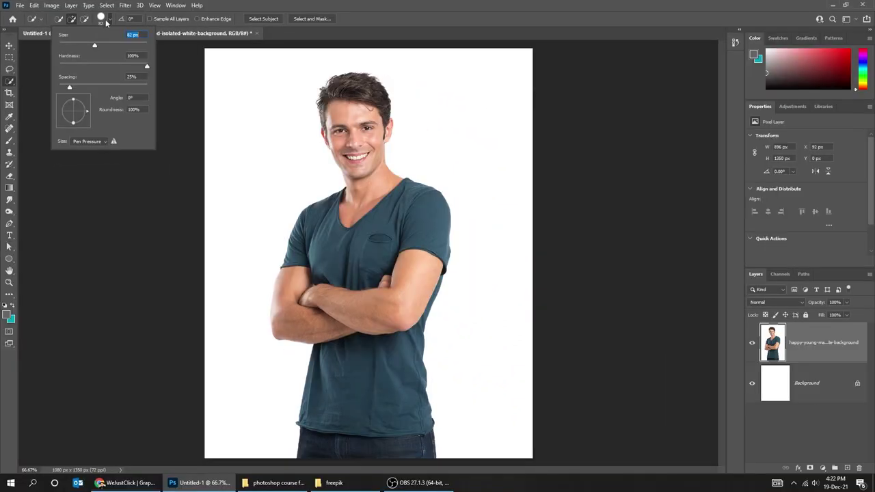
{"action": "left_click", "coordinate": [158, 32]}
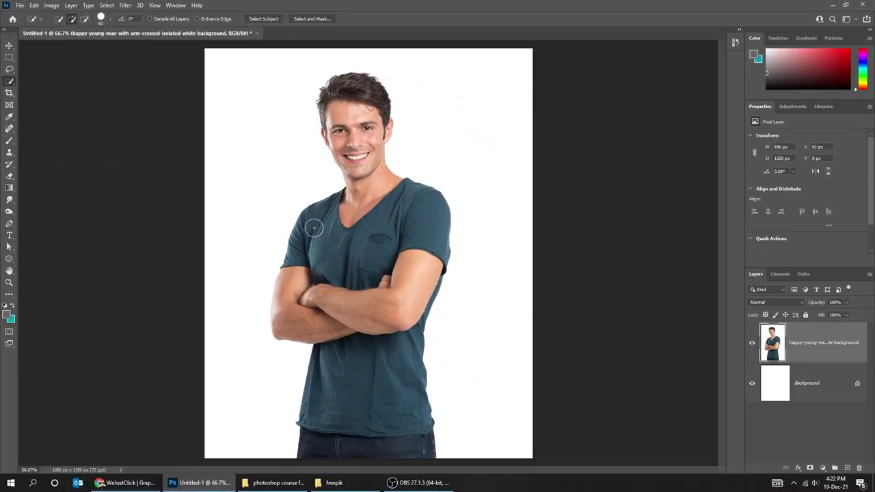
{"action": "mouse_move", "coordinate": [307, 238]}
{"action": "left_mouse_down"}
{"action": "mouse_move", "coordinate": [337, 257]}
{"action": "mouse_move", "coordinate": [354, 256]}
{"action": "mouse_move", "coordinate": [405, 224]}
{"action": "mouse_move", "coordinate": [385, 288]}
{"action": "mouse_move", "coordinate": [394, 369]}
{"action": "mouse_move", "coordinate": [354, 380]}
{"action": "left_mouse_up"}
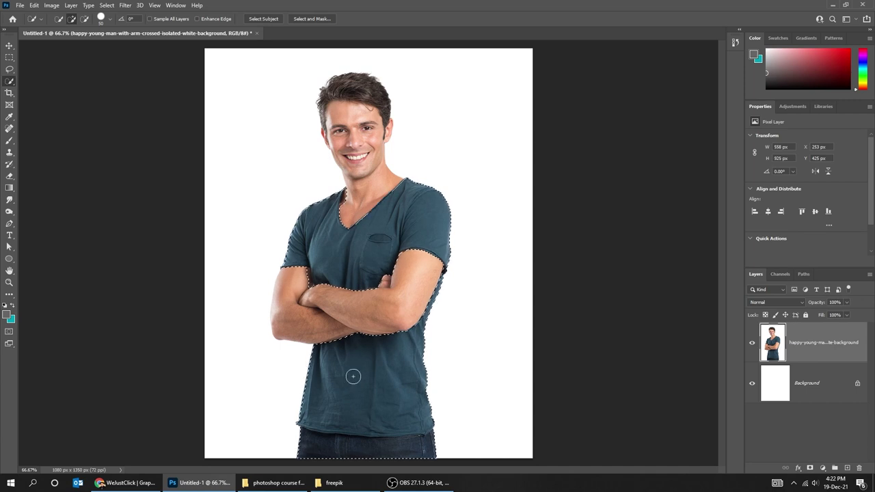
{"action": "left_click_drag", "start_coordinate": [299, 449], "coordinate": [420, 449]}
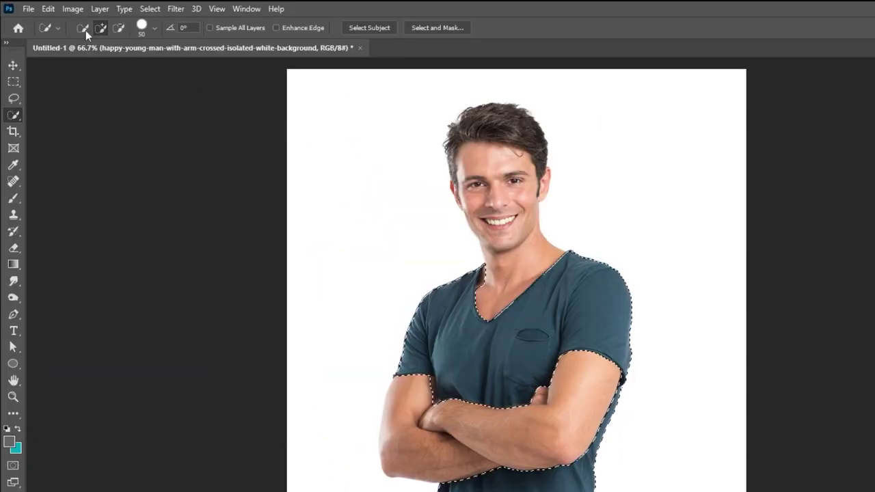
{"action": "left_click", "coordinate": [54, 13]}
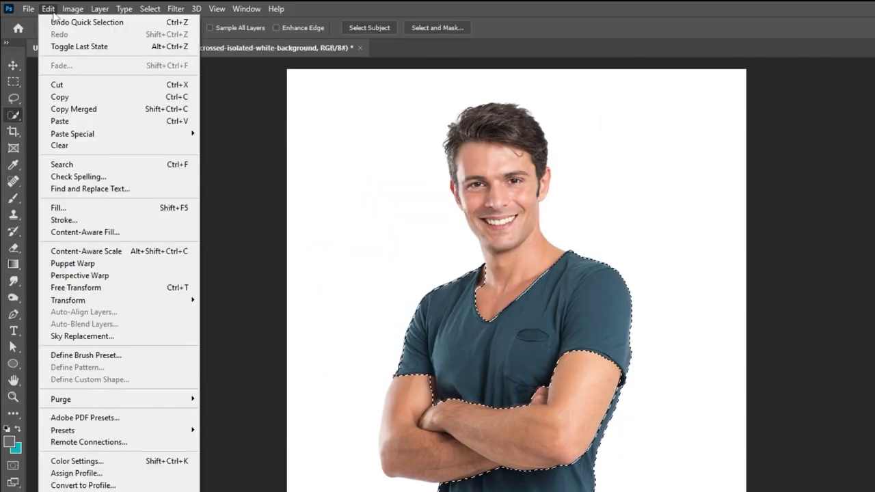
{"action": "left_click", "coordinate": [83, 97]}
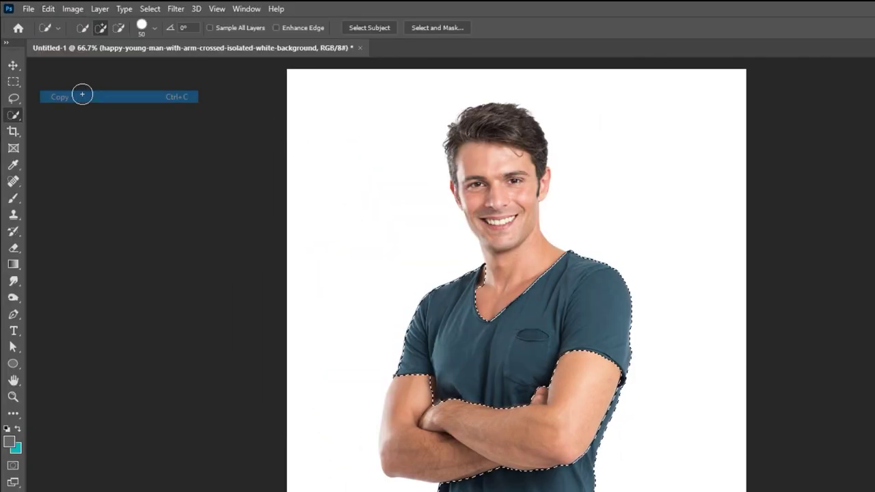
{"action": "left_click", "coordinate": [48, 9]}
{"action": "left_click", "coordinate": [59, 119]}
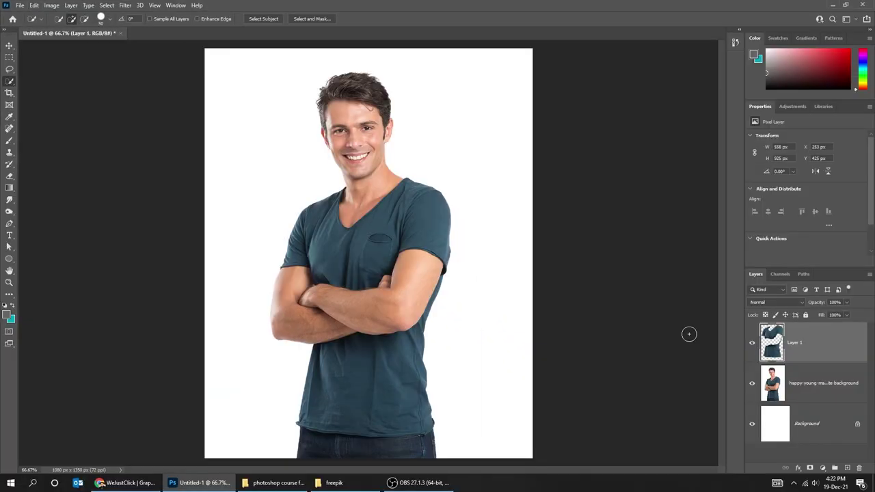
{"action": "left_click", "coordinate": [10, 45]}
{"action": "left_click_drag", "start_coordinate": [400, 248], "coordinate": [435, 268]}
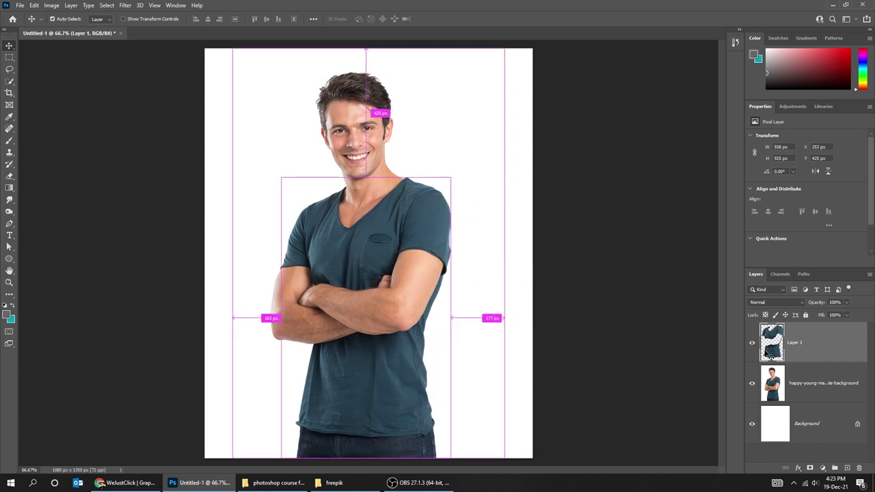
{"action": "left_click", "coordinate": [751, 384]}
{"action": "left_click", "coordinate": [752, 384]}
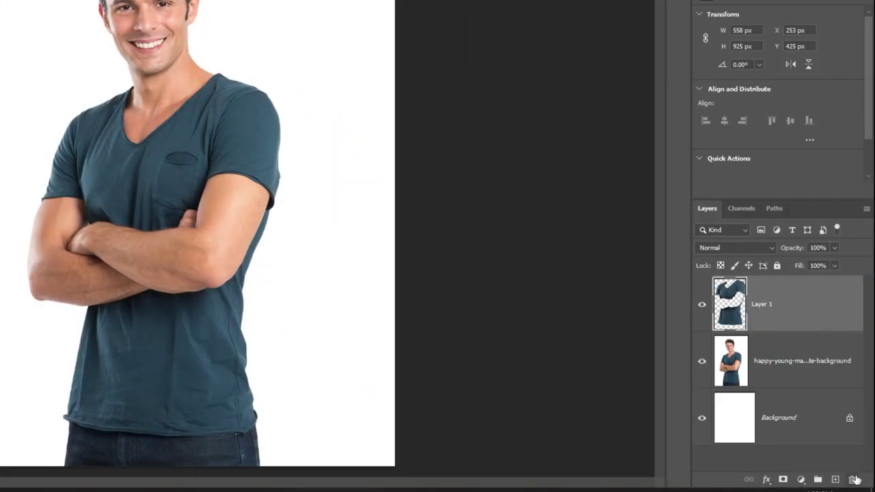
{"action": "left_click", "coordinate": [854, 480]}
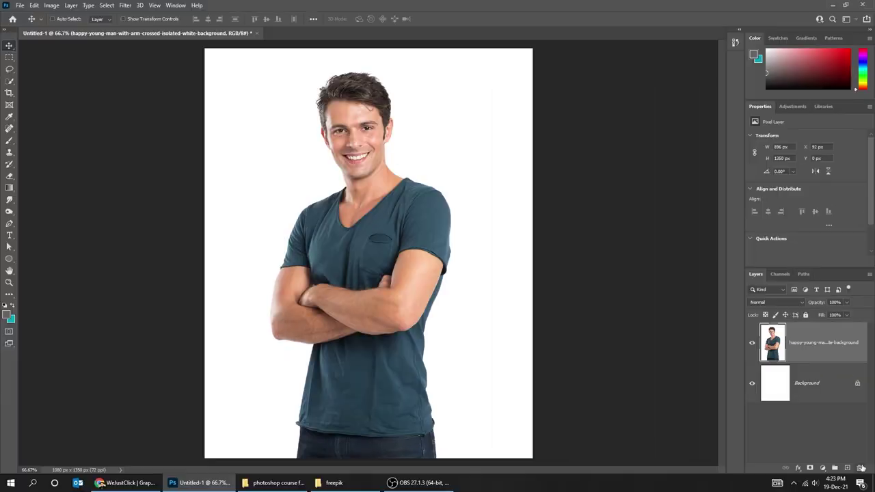
Crop the canvas to 681 × 1305 px by pulling in the top-left corner and right edge
{"action": "left_click", "coordinate": [11, 97]}
{"action": "mouse_move", "coordinate": [208, 49]}
{"action": "left_mouse_down"}
{"action": "mouse_move", "coordinate": [233, 69]}
{"action": "mouse_move", "coordinate": [233, 56]}
{"action": "left_mouse_up"}
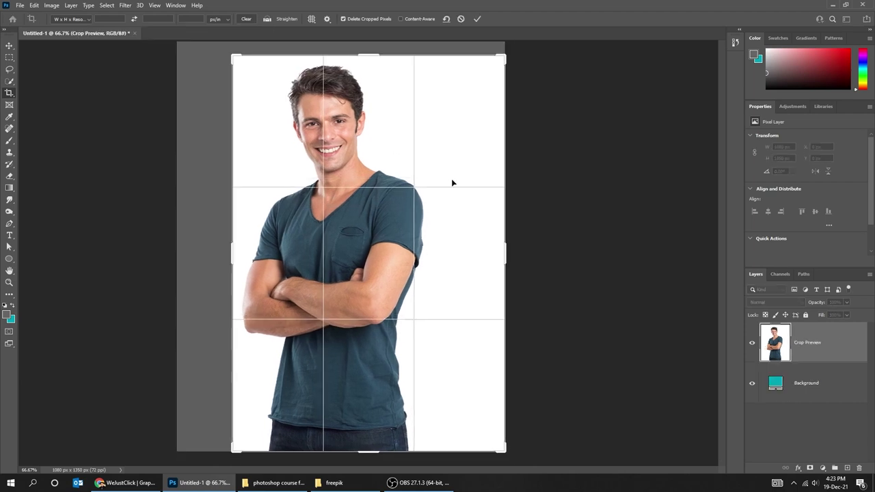
{"action": "left_click_drag", "start_coordinate": [505, 255], "coordinate": [472, 256]}
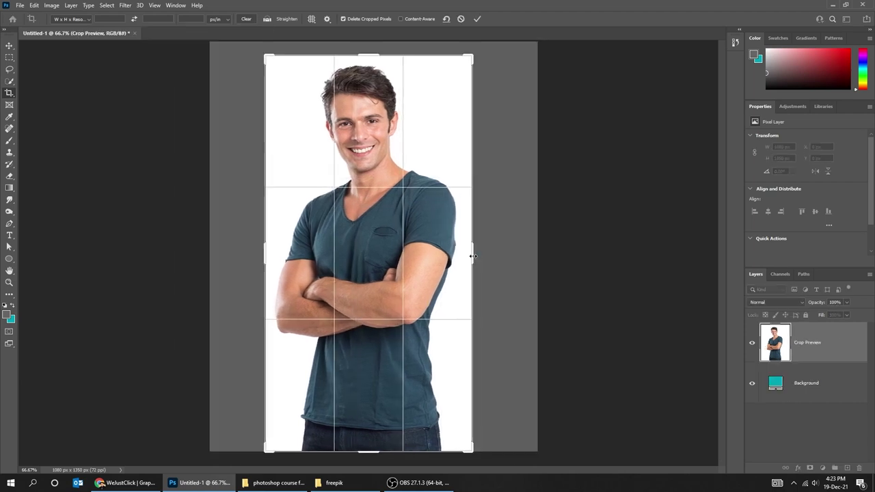
{"action": "left_click", "coordinate": [480, 19]}
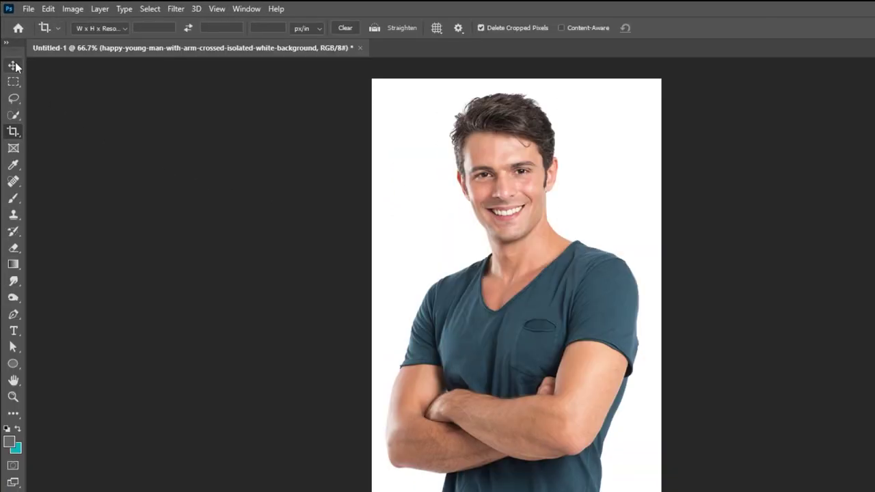
{"action": "left_click", "coordinate": [10, 46]}
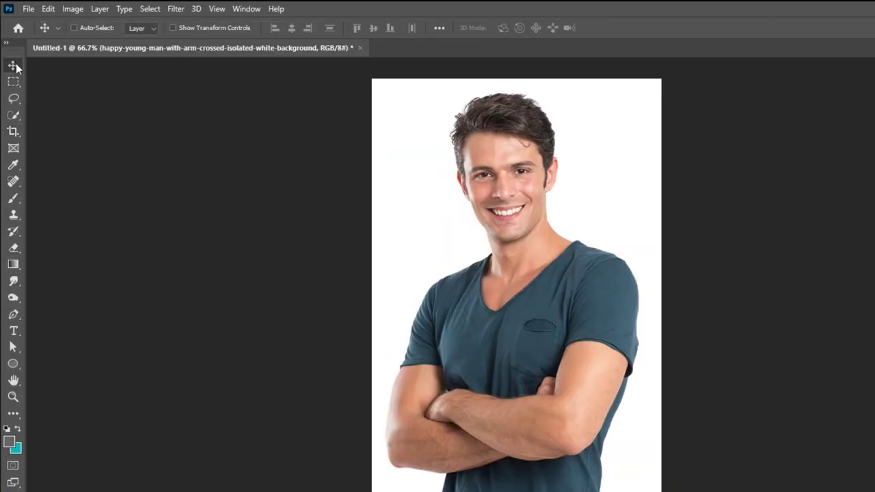
Sample a peach skin tone from the man's photo as the foreground colour
{"action": "left_click", "coordinate": [15, 166]}
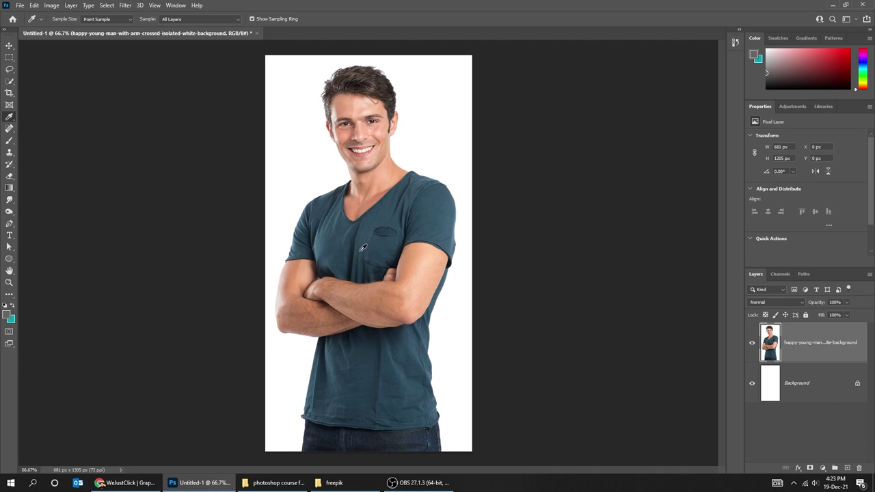
{"action": "left_click", "coordinate": [363, 247]}
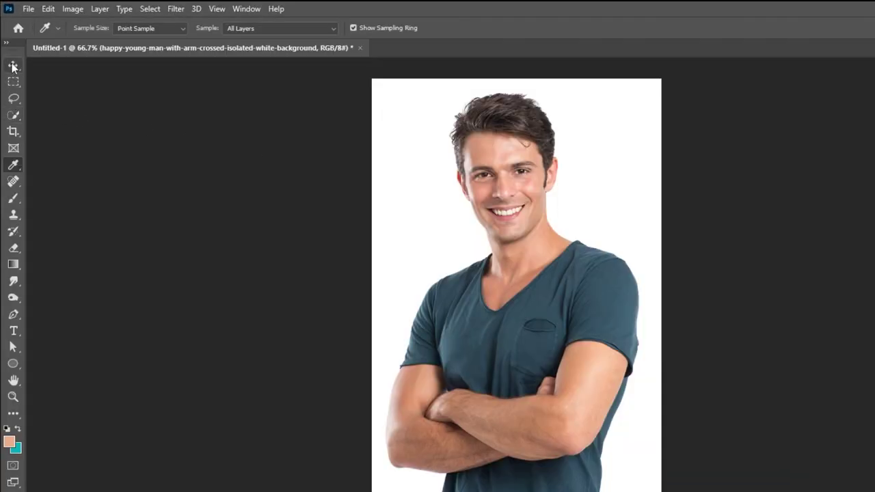
{"action": "left_click", "coordinate": [9, 45]}
{"action": "left_click", "coordinate": [12, 182]}
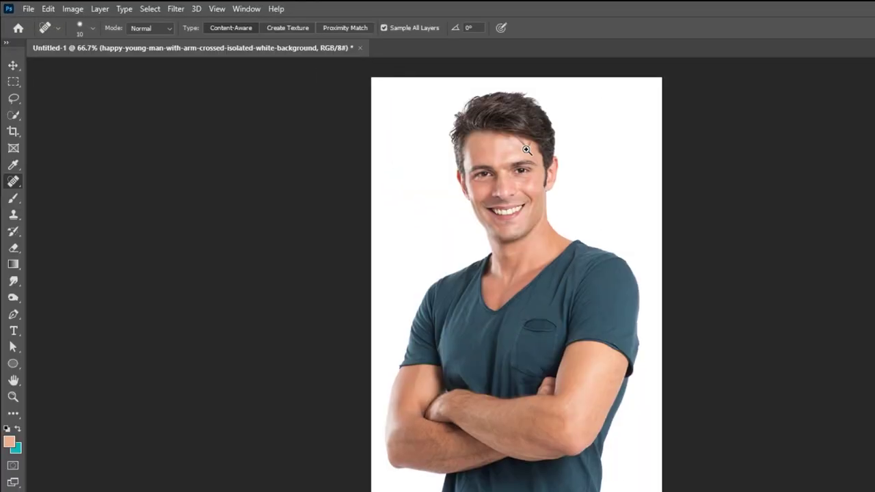
Zoom into the face to 300% and set the Spot Healing Brush to 10 px
{"action": "left_click", "coordinate": [525, 149]}
{"action": "left_click", "coordinate": [525, 149]}
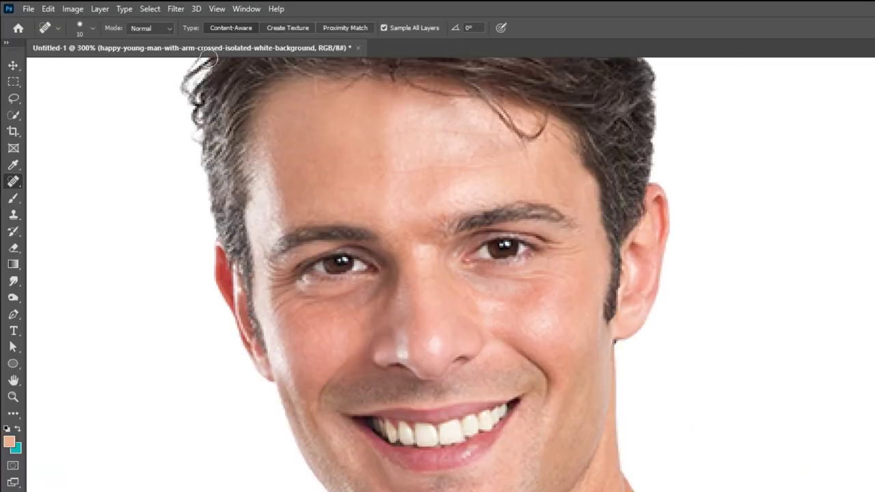
{"action": "left_click", "coordinate": [92, 28]}
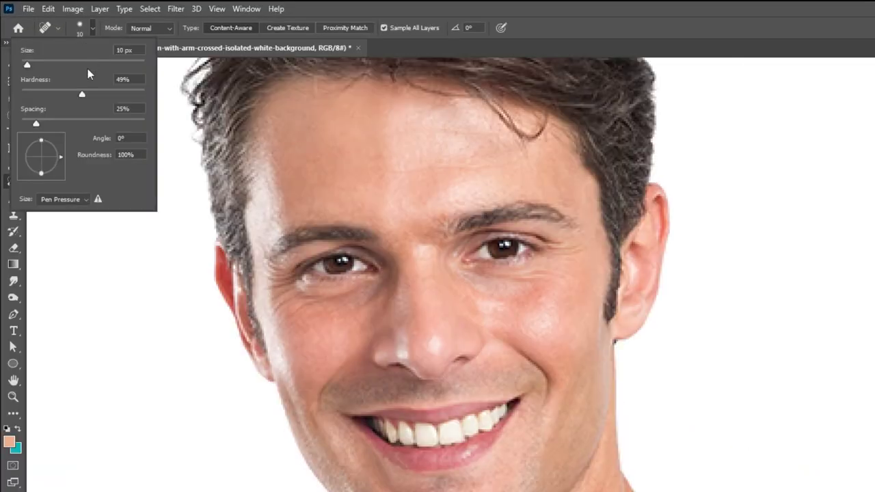
{"action": "left_click_drag", "start_coordinate": [34, 68], "coordinate": [36, 65]}
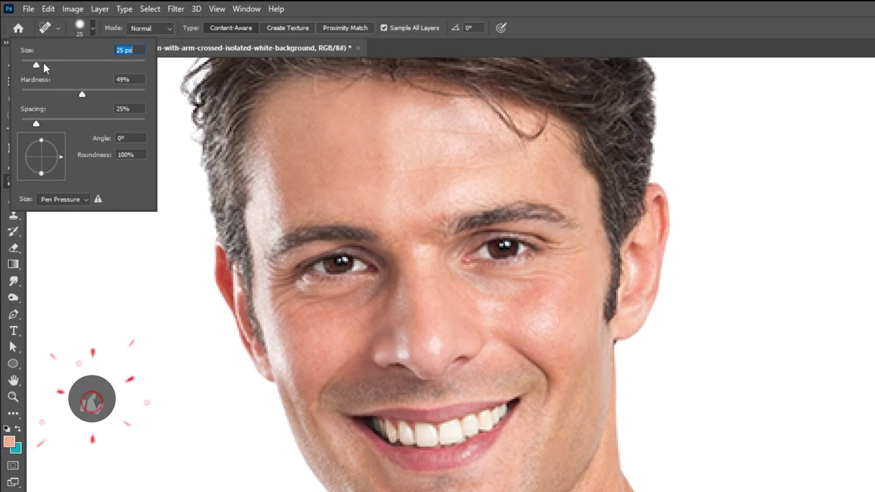
{"action": "left_click", "coordinate": [95, 28]}
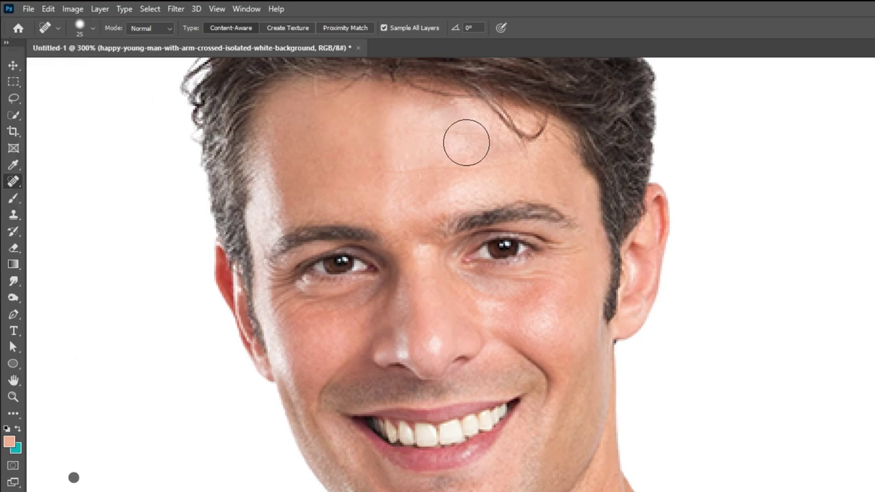
{"action": "key", "text": "bracketleft"}
{"action": "key", "text": "bracketleft"}
Heal the blemishes and stray hair along the forehead hairline, then zoom back out
{"action": "mouse_move", "coordinate": [509, 124]}
{"action": "left_mouse_down"}
{"action": "mouse_move", "coordinate": [539, 141]}
{"action": "mouse_move", "coordinate": [478, 102]}
{"action": "left_mouse_up"}
{"action": "mouse_move", "coordinate": [511, 157]}
{"action": "left_mouse_down"}
{"action": "mouse_move", "coordinate": [514, 133]}
{"action": "mouse_move", "coordinate": [492, 112]}
{"action": "left_mouse_up"}
{"action": "left_click_drag", "start_coordinate": [547, 131], "coordinate": [479, 100]}
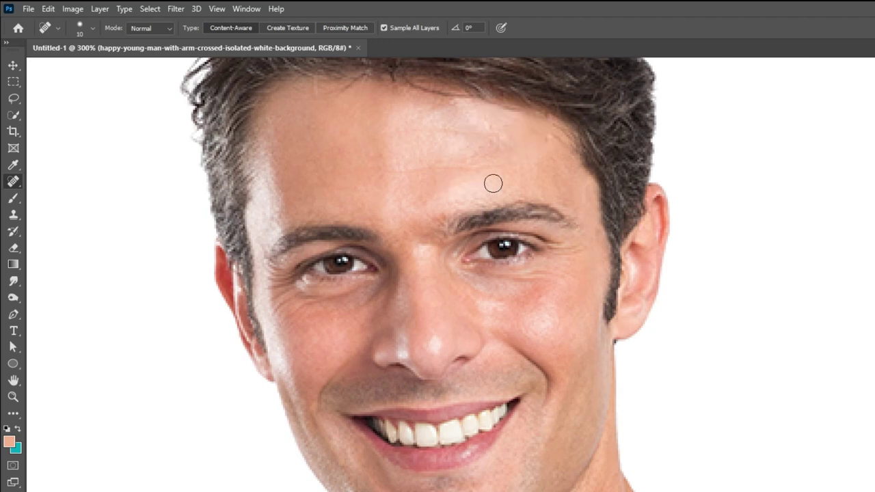
{"action": "key", "text": "ctrl+minus"}
{"action": "key", "text": "ctrl+minus"}
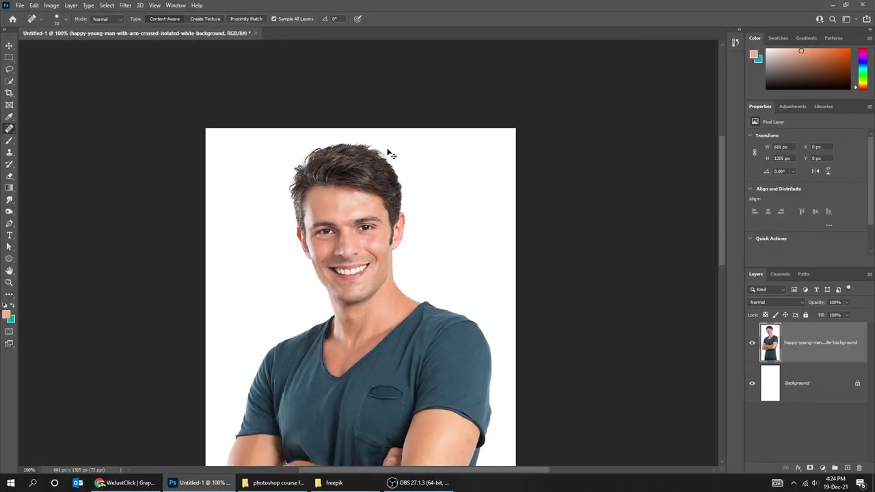
{"action": "key", "text": "ctrl+minus"}
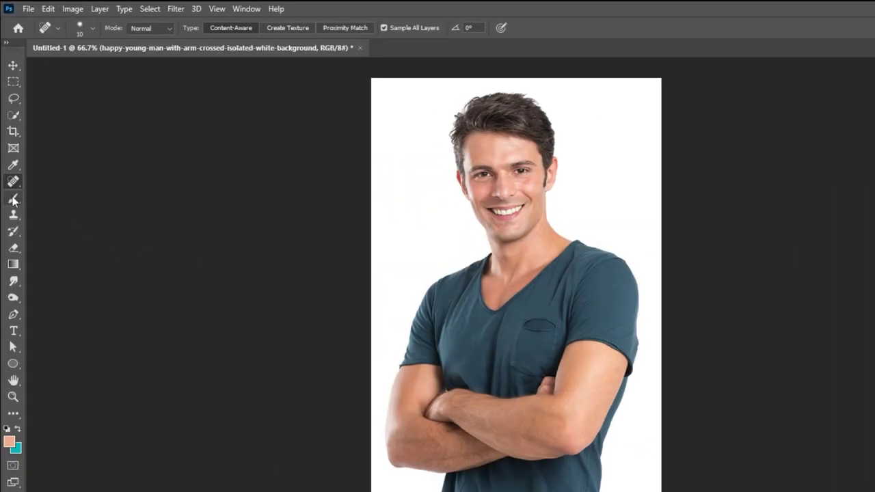
Set the Brush flow to 70% and pick bright red as the foreground colour
{"action": "left_click", "coordinate": [13, 201]}
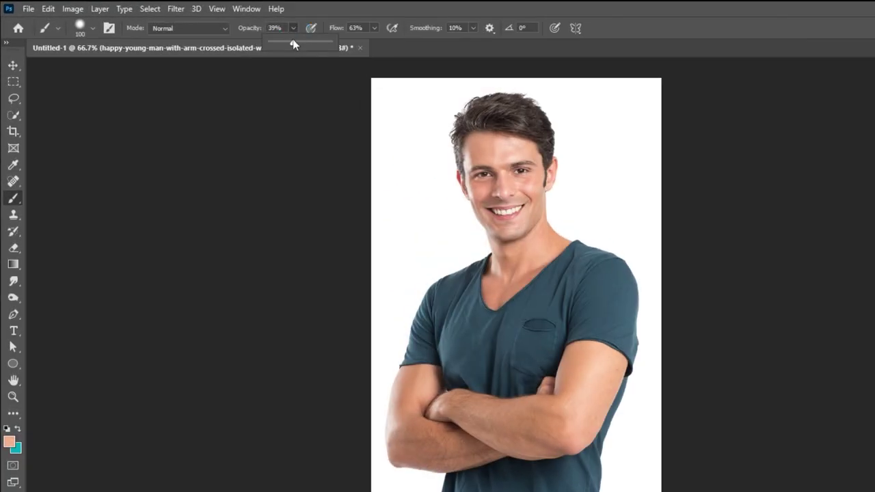
{"action": "left_click_drag", "start_coordinate": [374, 28], "coordinate": [384, 46]}
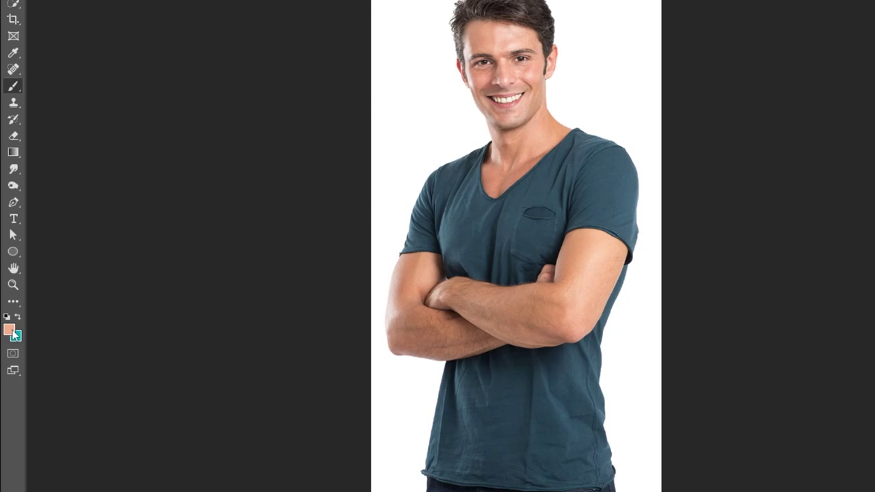
{"action": "left_click", "coordinate": [11, 330]}
{"action": "left_click", "coordinate": [596, 132]}
{"action": "left_click", "coordinate": [629, 157]}
{"action": "left_click_drag", "start_coordinate": [657, 156], "coordinate": [656, 104]}
{"action": "left_click", "coordinate": [635, 110]}
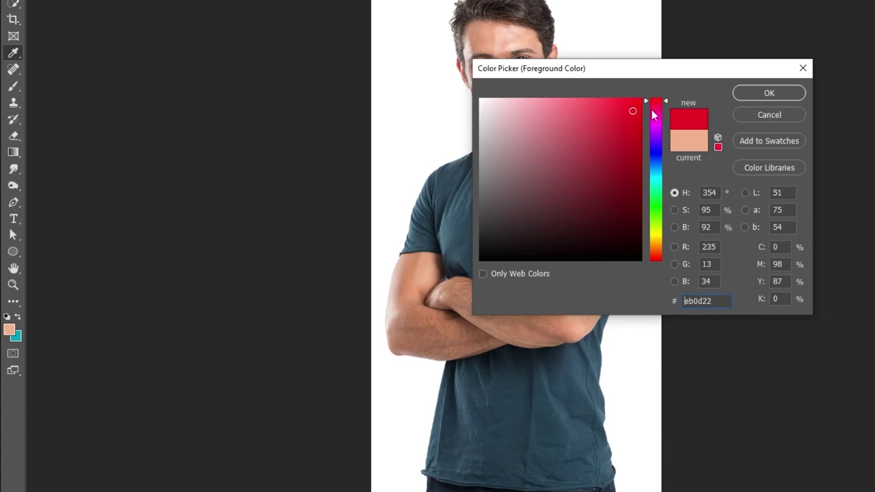
{"action": "left_click", "coordinate": [770, 93]}
Paint trial red strokes over the face, chest and crossed arms, then undo them
{"action": "left_click", "coordinate": [594, 116]}
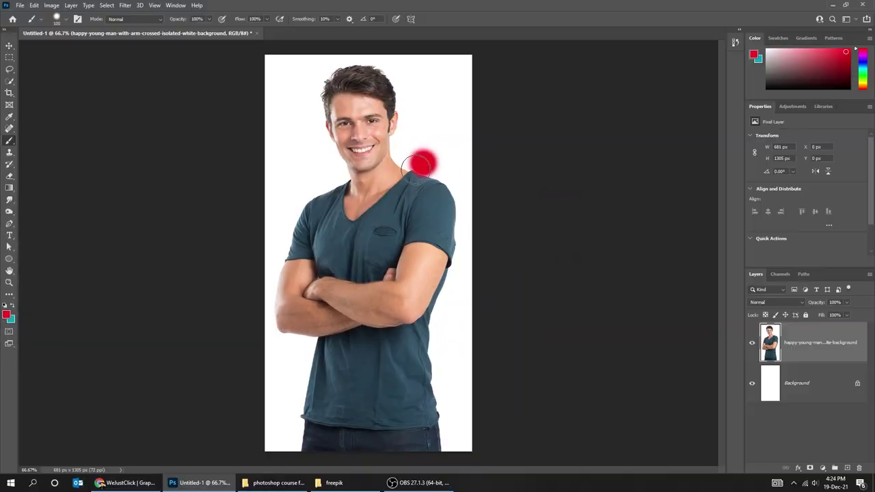
{"action": "mouse_move", "coordinate": [415, 166]}
{"action": "left_mouse_down"}
{"action": "mouse_move", "coordinate": [376, 233]}
{"action": "mouse_move", "coordinate": [405, 163]}
{"action": "mouse_move", "coordinate": [365, 186]}
{"action": "mouse_move", "coordinate": [362, 214]}
{"action": "mouse_move", "coordinate": [350, 204]}
{"action": "mouse_move", "coordinate": [370, 172]}
{"action": "mouse_move", "coordinate": [331, 212]}
{"action": "mouse_move", "coordinate": [336, 152]}
{"action": "mouse_move", "coordinate": [350, 214]}
{"action": "left_mouse_up"}
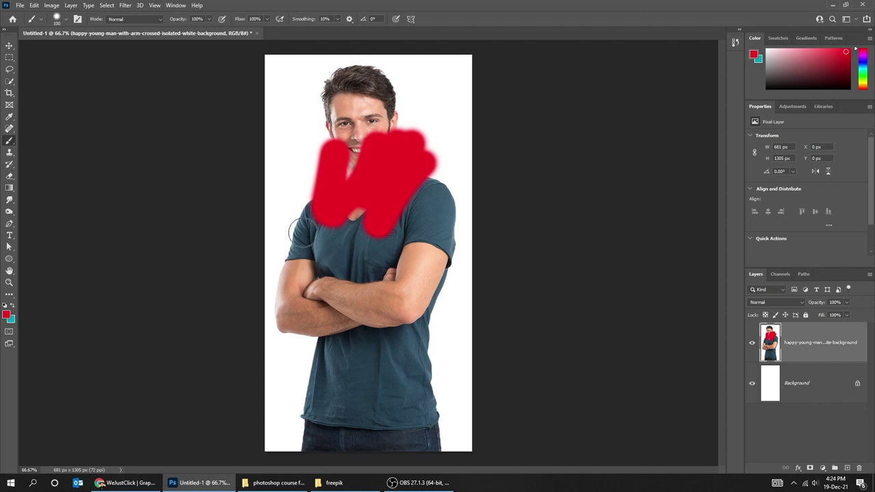
{"action": "left_click", "coordinate": [209, 19]}
{"action": "mouse_move", "coordinate": [322, 277]}
{"action": "left_mouse_down"}
{"action": "mouse_move", "coordinate": [307, 293]}
{"action": "mouse_move", "coordinate": [337, 314]}
{"action": "mouse_move", "coordinate": [402, 299]}
{"action": "mouse_move", "coordinate": [395, 334]}
{"action": "mouse_move", "coordinate": [428, 310]}
{"action": "mouse_move", "coordinate": [422, 352]}
{"action": "left_mouse_up"}
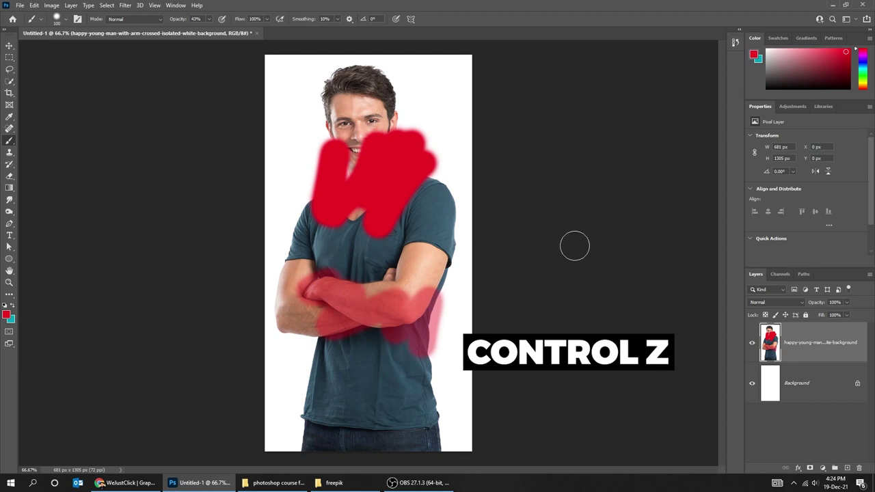
{"action": "key", "text": "ctrl+z"}
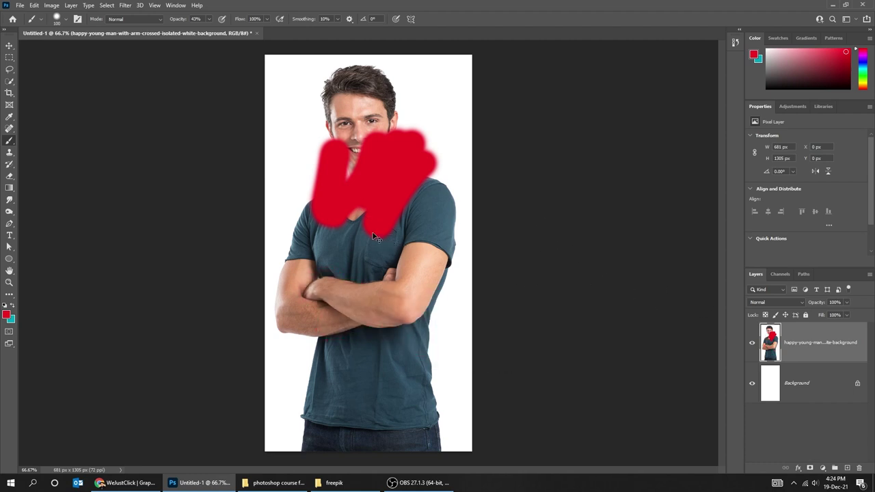
{"action": "key", "text": "ctrl+z"}
{"action": "key", "text": "ctrl+z"}
{"action": "left_click", "coordinate": [9, 45]}
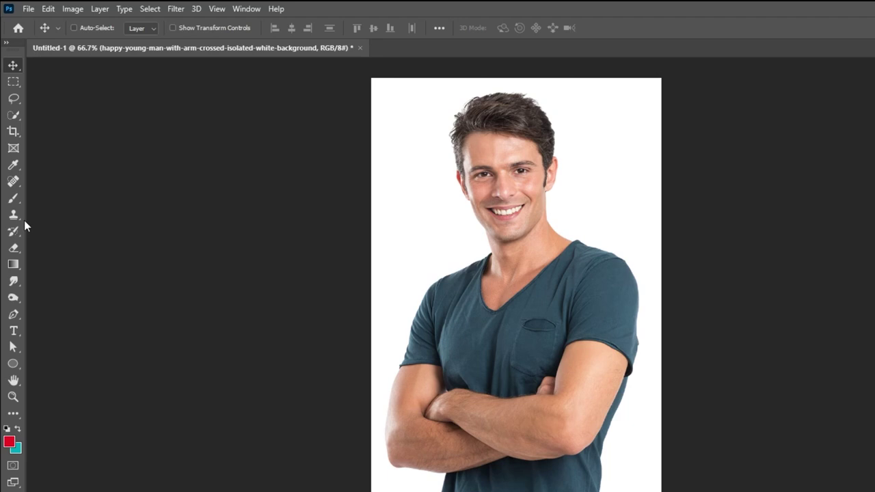
Set the Clone Stamp brush size to 77 px
{"action": "left_click", "coordinate": [14, 216]}
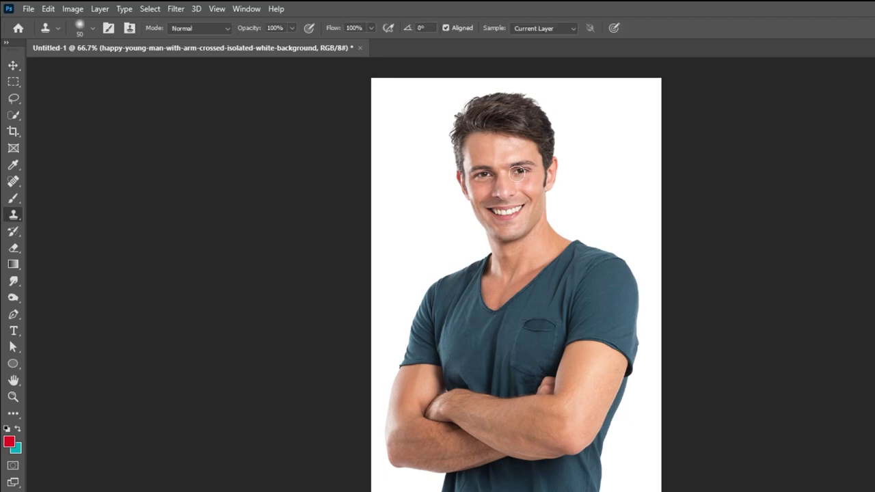
{"action": "left_click", "coordinate": [93, 29]}
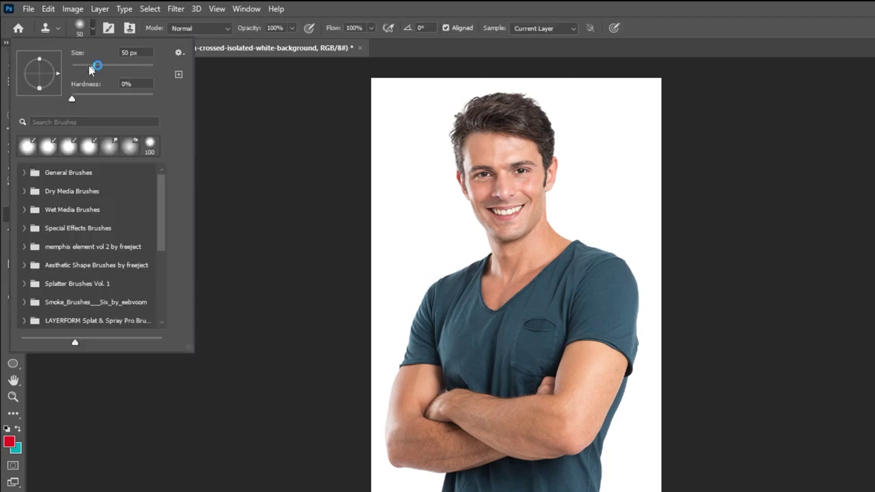
{"action": "left_click_drag", "start_coordinate": [101, 67], "coordinate": [103, 66]}
{"action": "left_click", "coordinate": [220, 117]}
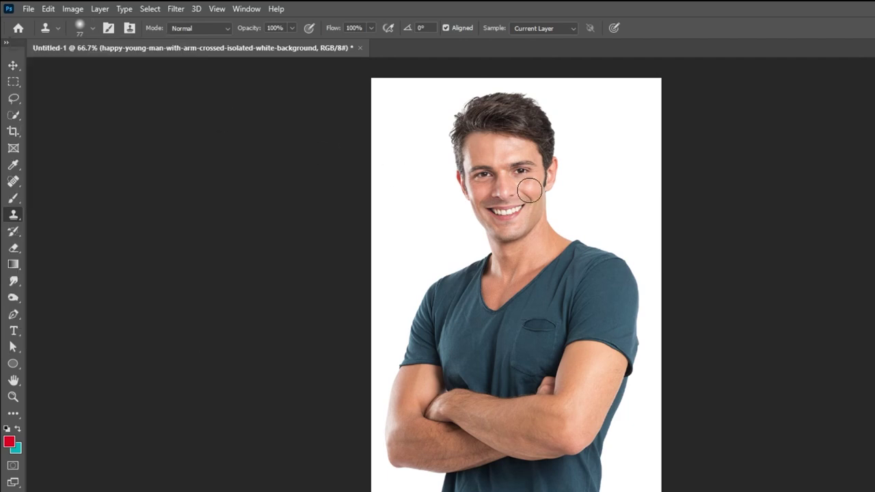
Clone the eye onto the background right of the head and the forearm beside the arm
{"action": "left_click", "coordinate": [526, 172], "text": "alt"}
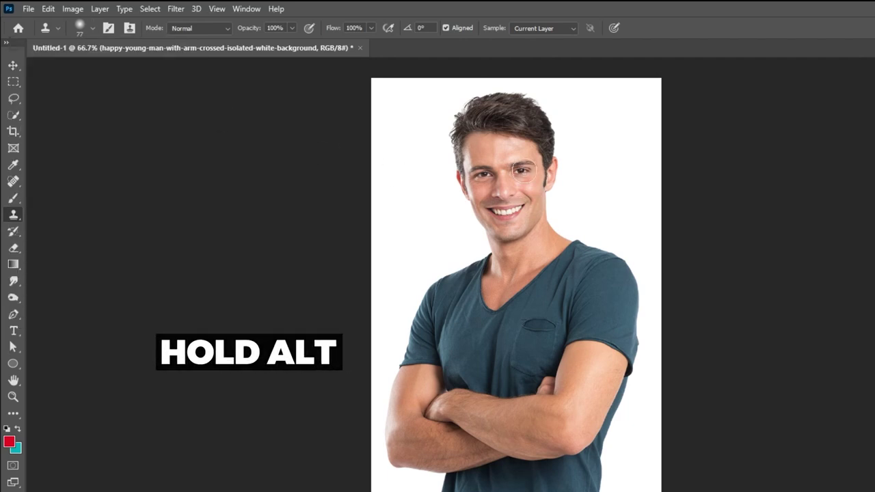
{"action": "left_click", "coordinate": [581, 177]}
{"action": "mouse_move", "coordinate": [582, 177]}
{"action": "left_mouse_down"}
{"action": "mouse_move", "coordinate": [595, 188]}
{"action": "mouse_move", "coordinate": [573, 191]}
{"action": "mouse_move", "coordinate": [574, 183]}
{"action": "left_mouse_up"}
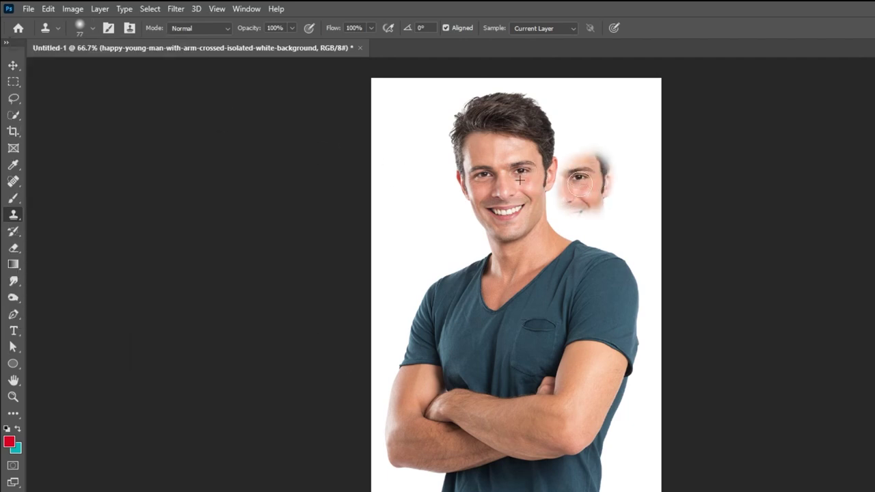
{"action": "left_click", "coordinate": [528, 435], "text": "alt"}
{"action": "mouse_move", "coordinate": [612, 435]}
{"action": "left_mouse_down"}
{"action": "mouse_move", "coordinate": [637, 440]}
{"action": "mouse_move", "coordinate": [656, 411]}
{"action": "mouse_move", "coordinate": [633, 451]}
{"action": "mouse_move", "coordinate": [611, 447]}
{"action": "mouse_move", "coordinate": [631, 397]}
{"action": "mouse_move", "coordinate": [662, 396]}
{"action": "mouse_move", "coordinate": [650, 444]}
{"action": "mouse_move", "coordinate": [603, 447]}
{"action": "left_mouse_up"}
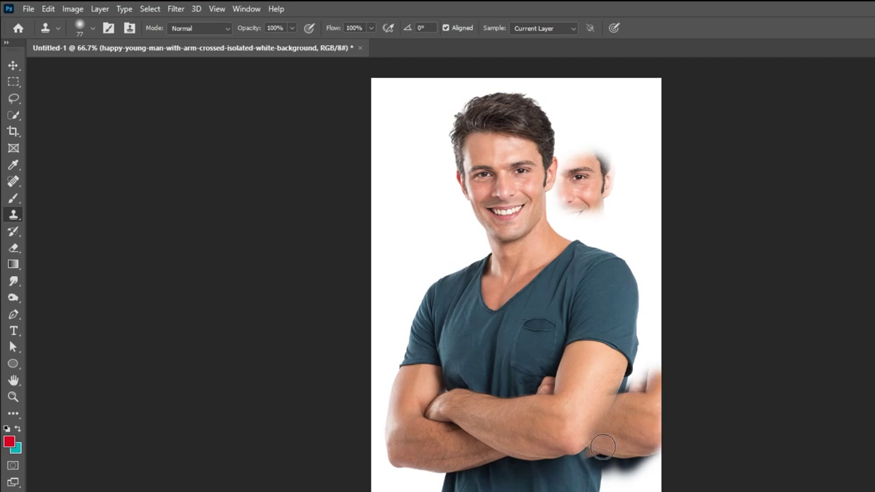
{"action": "key", "text": "ctrl+z"}
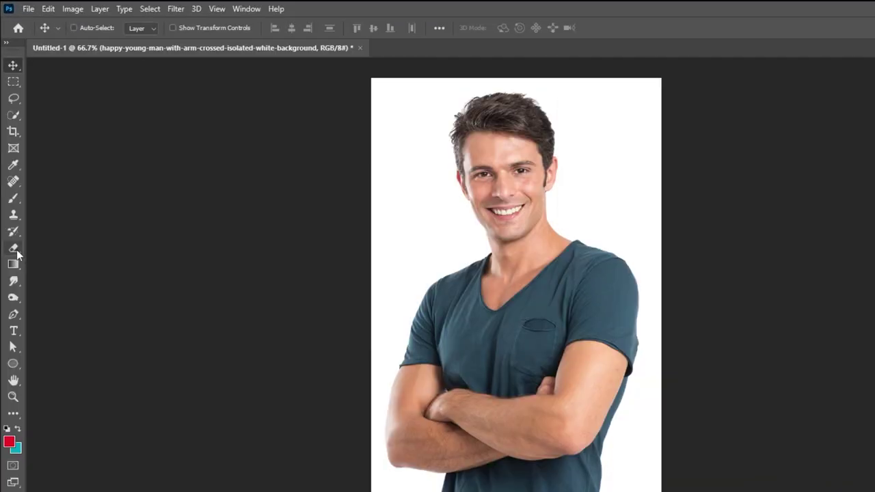
Try soft Eraser strokes down the face and neck at full and 48% opacity, undoing each
{"action": "left_click", "coordinate": [10, 179]}
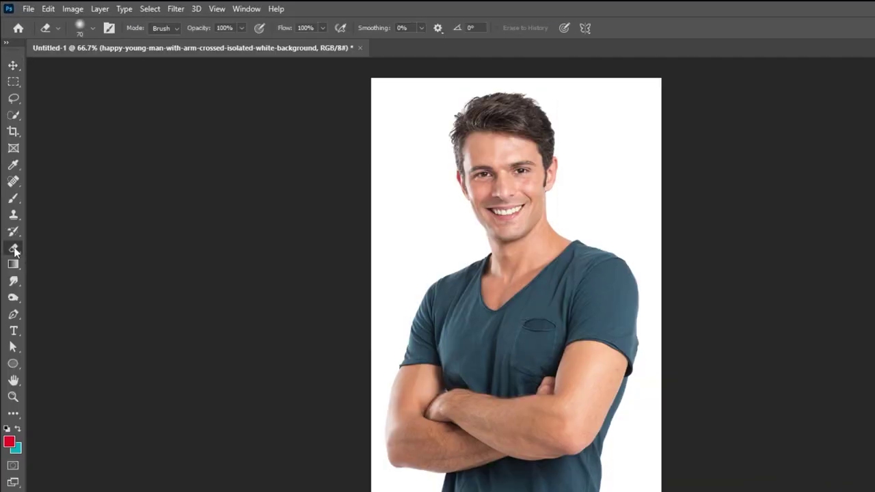
{"action": "mouse_move", "coordinate": [505, 206]}
{"action": "left_mouse_down"}
{"action": "mouse_move", "coordinate": [479, 253]}
{"action": "mouse_move", "coordinate": [505, 229]}
{"action": "mouse_move", "coordinate": [510, 144]}
{"action": "mouse_move", "coordinate": [512, 162]}
{"action": "mouse_move", "coordinate": [550, 203]}
{"action": "mouse_move", "coordinate": [529, 278]}
{"action": "mouse_move", "coordinate": [488, 285]}
{"action": "left_mouse_up"}
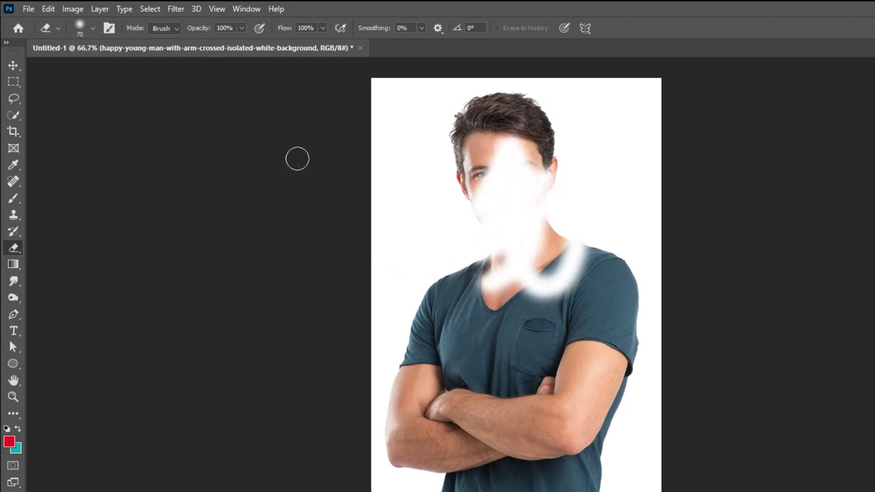
{"action": "key", "text": "ctrl+z"}
{"action": "left_click", "coordinate": [242, 31]}
{"action": "left_click_drag", "start_coordinate": [212, 45], "coordinate": [211, 45]}
{"action": "mouse_move", "coordinate": [491, 171]}
{"action": "left_mouse_down"}
{"action": "mouse_move", "coordinate": [496, 156]}
{"action": "mouse_move", "coordinate": [492, 201]}
{"action": "left_mouse_up"}
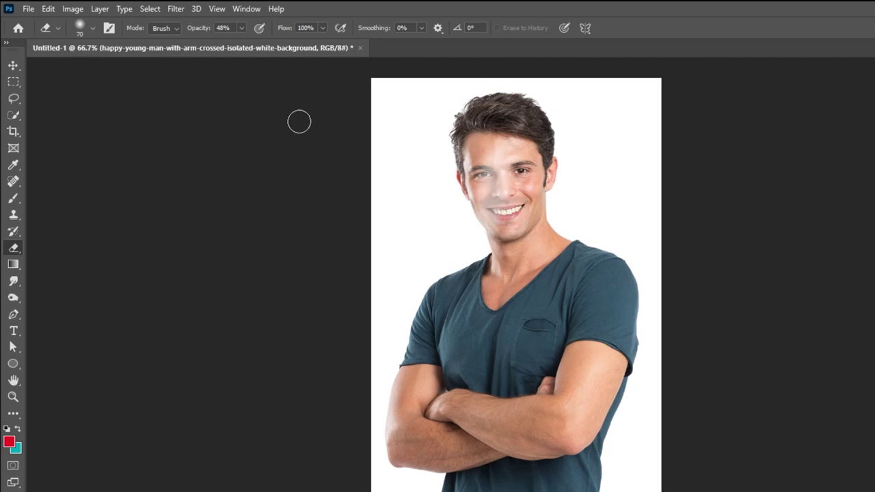
{"action": "key", "text": "ctrl+z"}
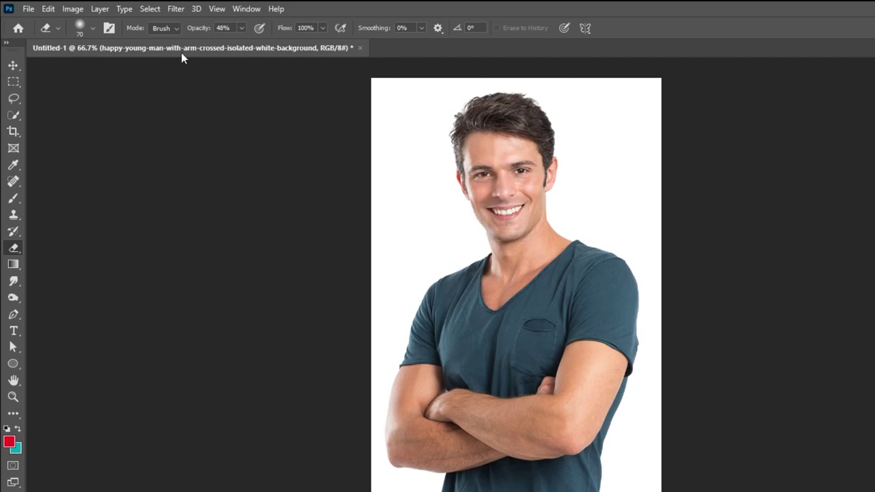
Erase a hard-edged white band over the face and collar at 100% Hardness, then undo it
{"action": "left_click", "coordinate": [90, 28]}
{"action": "left_click_drag", "start_coordinate": [71, 101], "coordinate": [153, 97]}
{"action": "left_click_drag", "start_coordinate": [497, 137], "coordinate": [506, 256]}
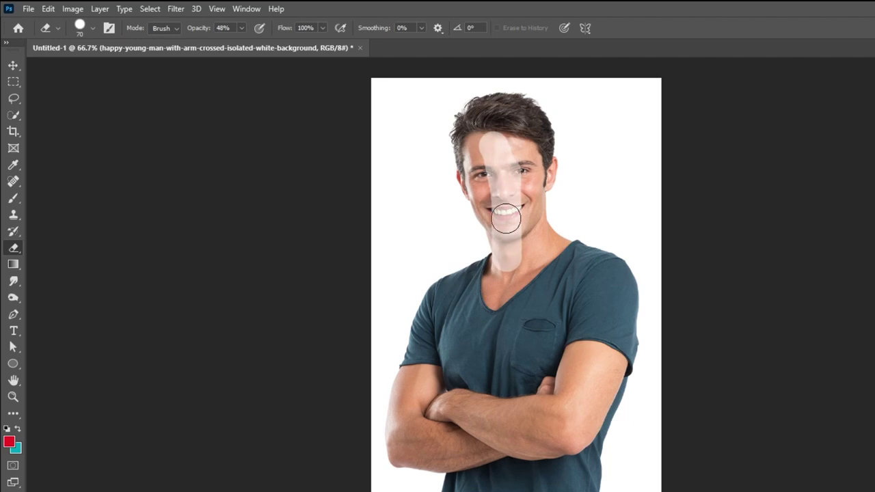
{"action": "left_click", "coordinate": [243, 28]}
{"action": "mouse_move", "coordinate": [521, 164]}
{"action": "left_mouse_down"}
{"action": "mouse_move", "coordinate": [492, 259]}
{"action": "mouse_move", "coordinate": [518, 224]}
{"action": "mouse_move", "coordinate": [515, 267]}
{"action": "left_mouse_up"}
{"action": "key", "text": "ctrl+z"}
{"action": "key", "text": "ctrl+z"}
Draw trial black-to-white gradients on a new layer, then delete that layer
{"action": "left_click", "coordinate": [13, 264]}
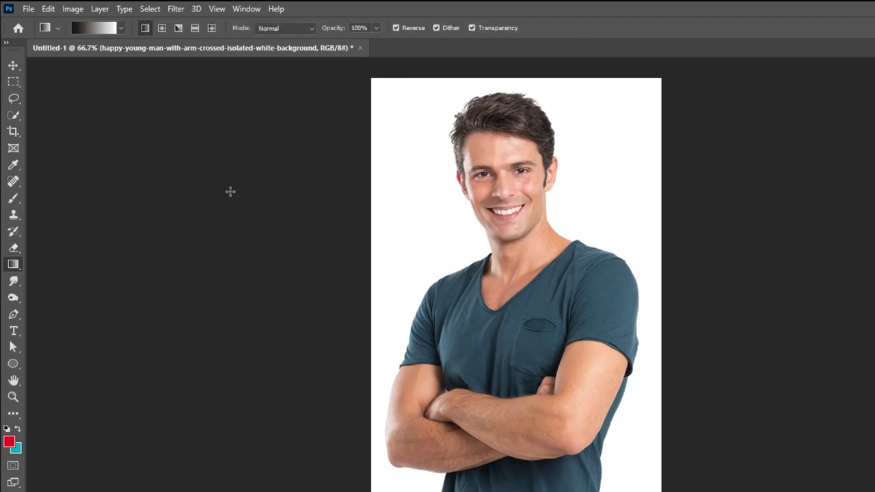
{"action": "left_click", "coordinate": [106, 31]}
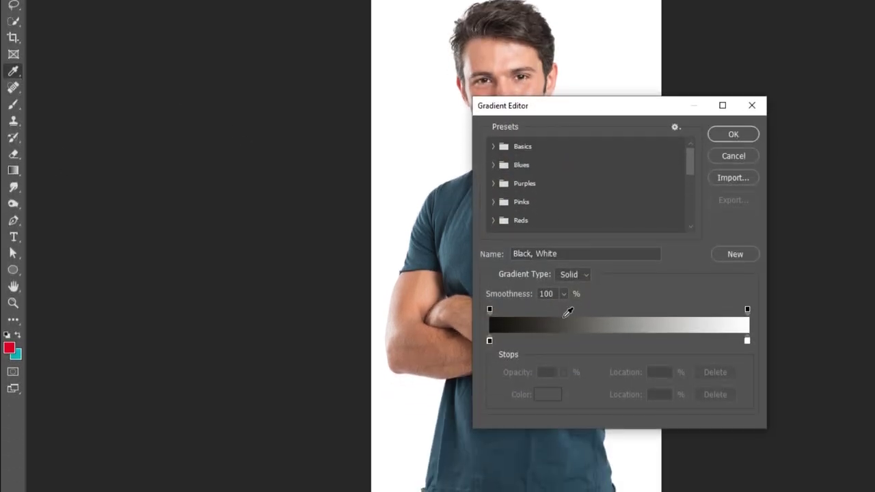
{"action": "left_click", "coordinate": [736, 134]}
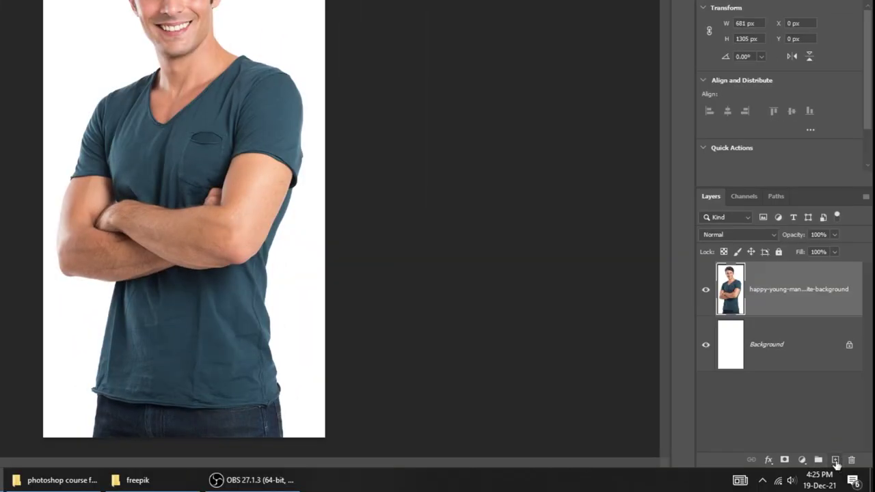
{"action": "left_click", "coordinate": [836, 460]}
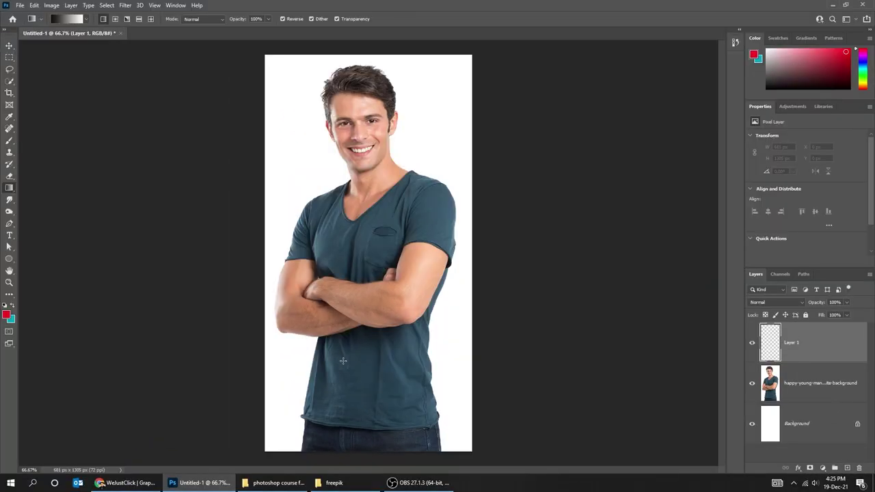
{"action": "left_click_drag", "start_coordinate": [171, 319], "coordinate": [182, 203]}
{"action": "left_click_drag", "start_coordinate": [367, 278], "coordinate": [369, 195]}
{"action": "left_click_drag", "start_coordinate": [310, 328], "coordinate": [361, 305]}
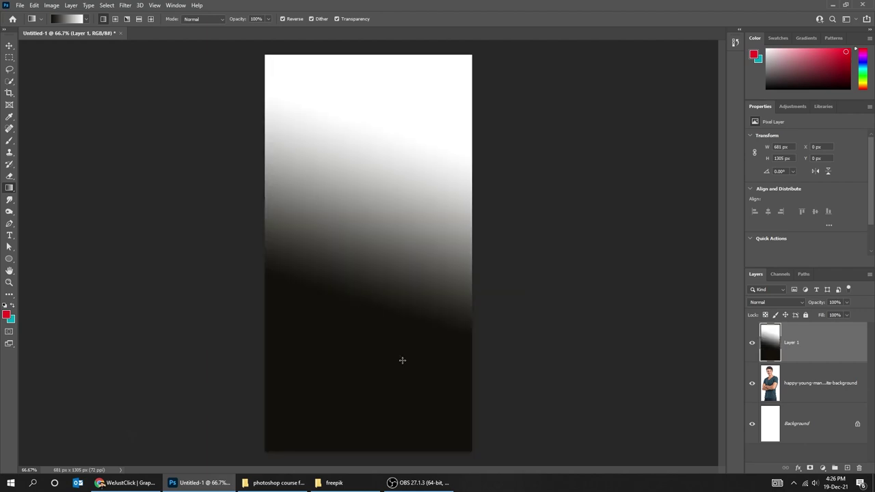
{"action": "left_click_drag", "start_coordinate": [402, 361], "coordinate": [402, 360]}
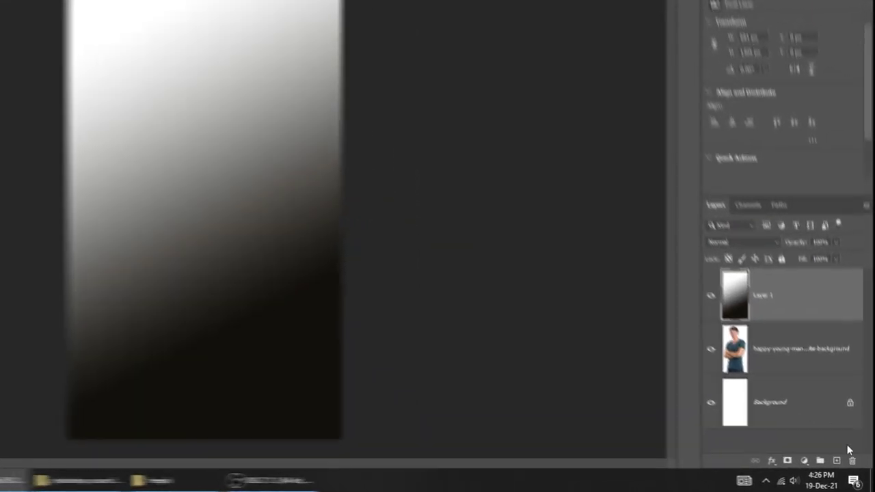
{"action": "left_click", "coordinate": [859, 468]}
On a fresh layer, start a Foreground to Background gradient with a red e8051d start stop
{"action": "left_click", "coordinate": [836, 459]}
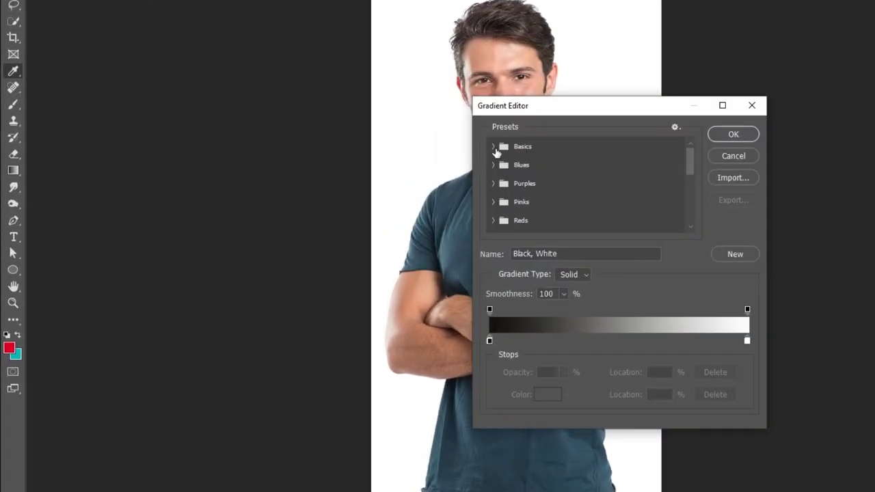
{"action": "left_click", "coordinate": [352, 171]}
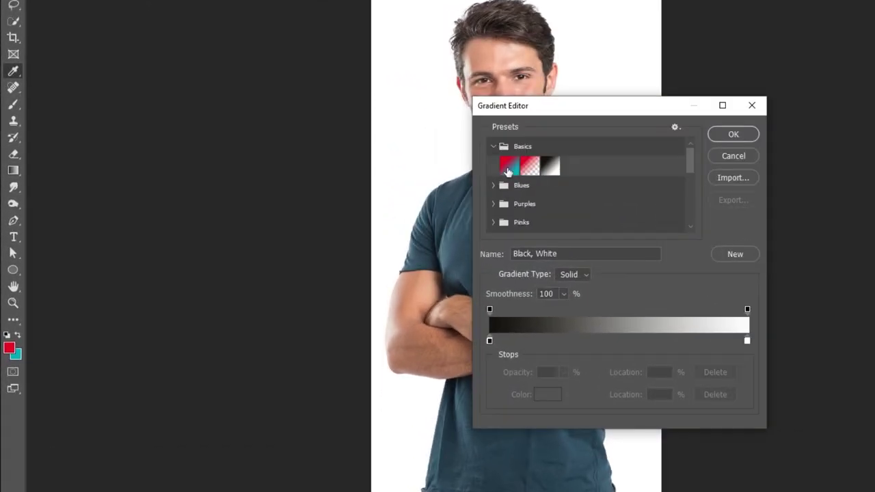
{"action": "left_click", "coordinate": [507, 171]}
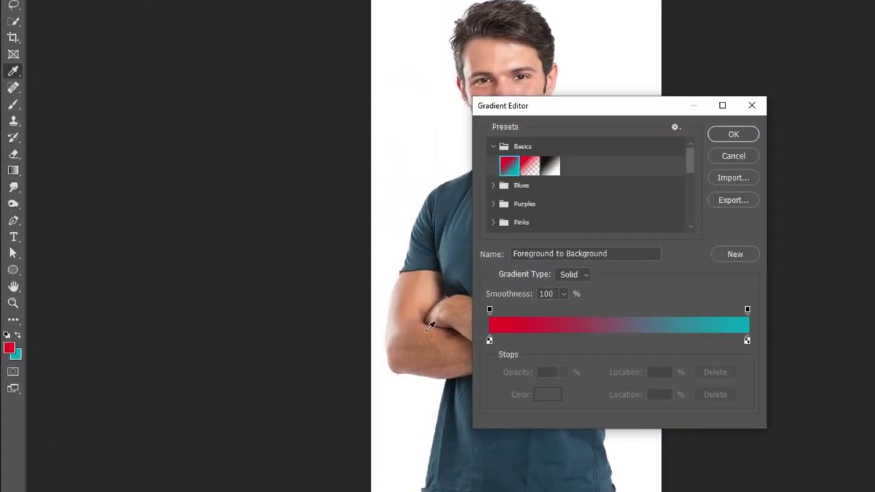
{"action": "left_click", "coordinate": [489, 341]}
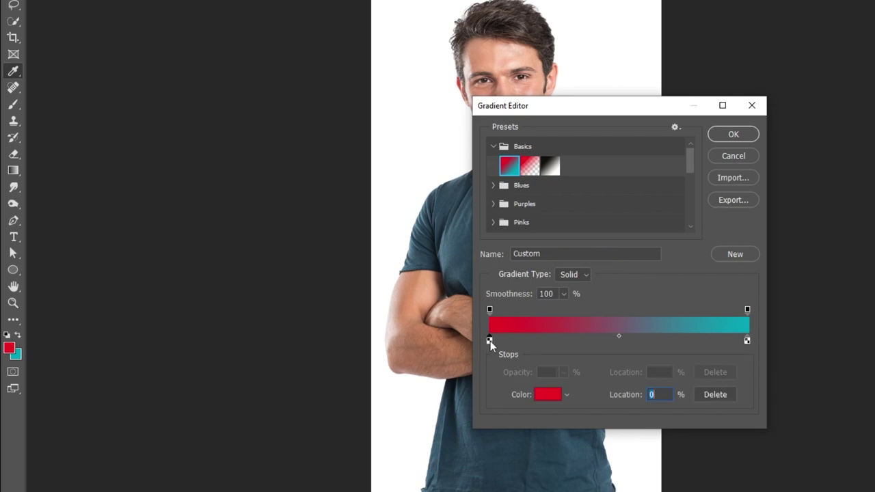
{"action": "left_click", "coordinate": [550, 394]}
{"action": "type", "text": "e8051d"}
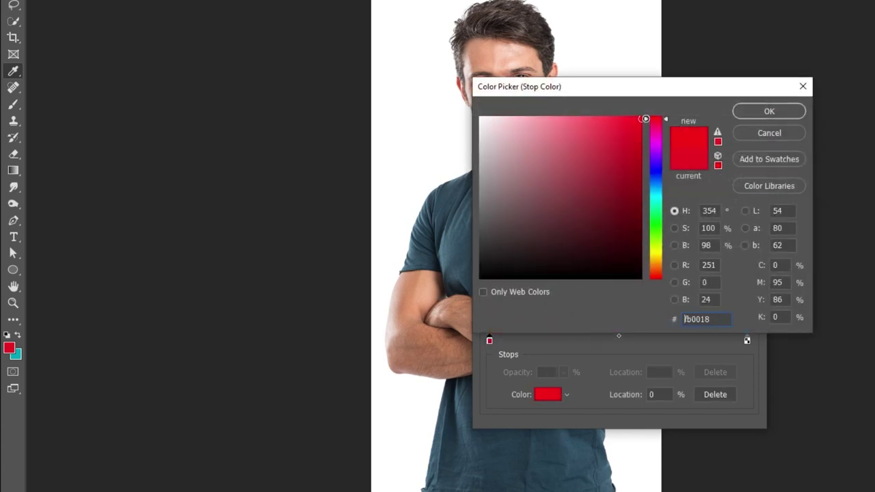
{"action": "left_click", "coordinate": [768, 111]}
Make the gradient's end stop teal 07a5b7 faded to 21% opacity
{"action": "left_click", "coordinate": [748, 339]}
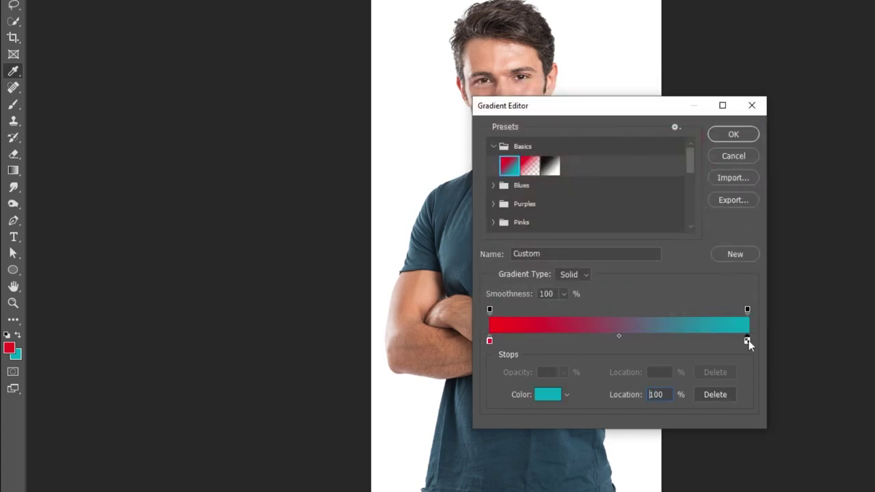
{"action": "left_click", "coordinate": [549, 402]}
{"action": "type", "text": "07a5b7"}
{"action": "left_click", "coordinate": [756, 114]}
{"action": "left_click", "coordinate": [748, 311]}
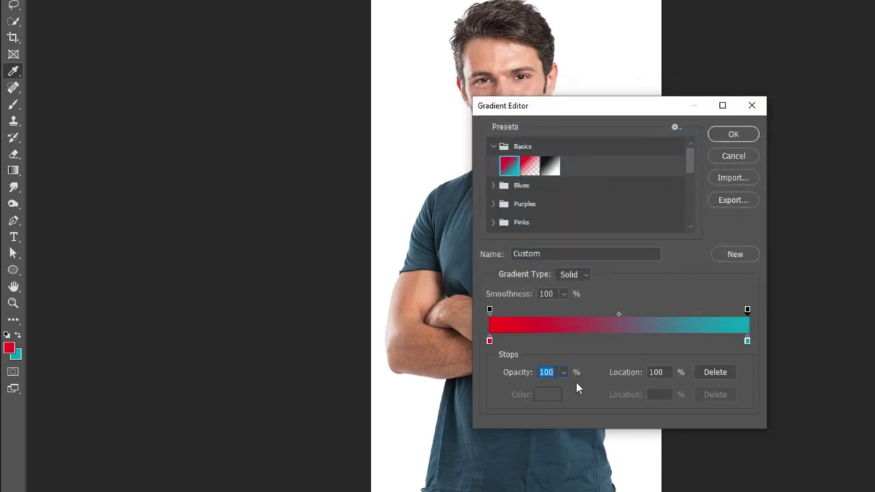
{"action": "left_click", "coordinate": [564, 374]}
{"action": "mouse_move", "coordinate": [567, 389]}
{"action": "left_mouse_down"}
{"action": "mouse_move", "coordinate": [504, 389]}
{"action": "mouse_move", "coordinate": [578, 389]}
{"action": "left_mouse_up"}
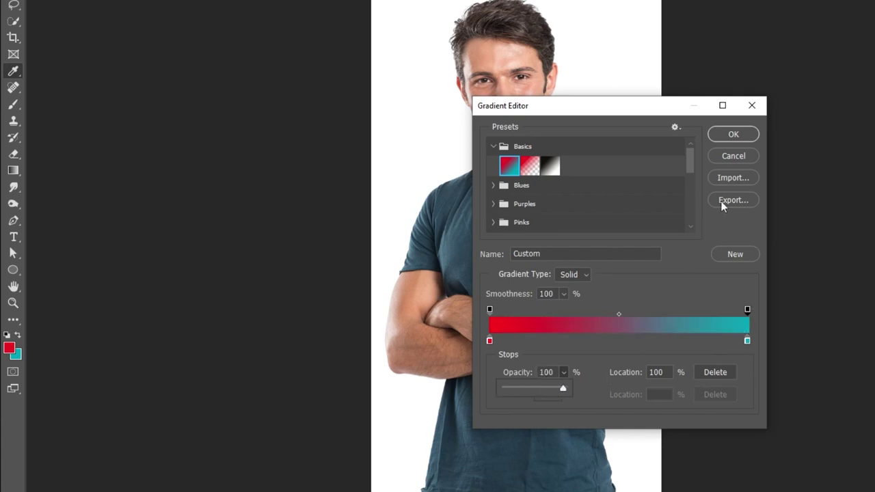
{"action": "left_click", "coordinate": [734, 135]}
Fill Layer 1 with several diagonal red-to-teal gradients, then delete the layer
{"action": "left_click_drag", "start_coordinate": [437, 320], "coordinate": [566, 200]}
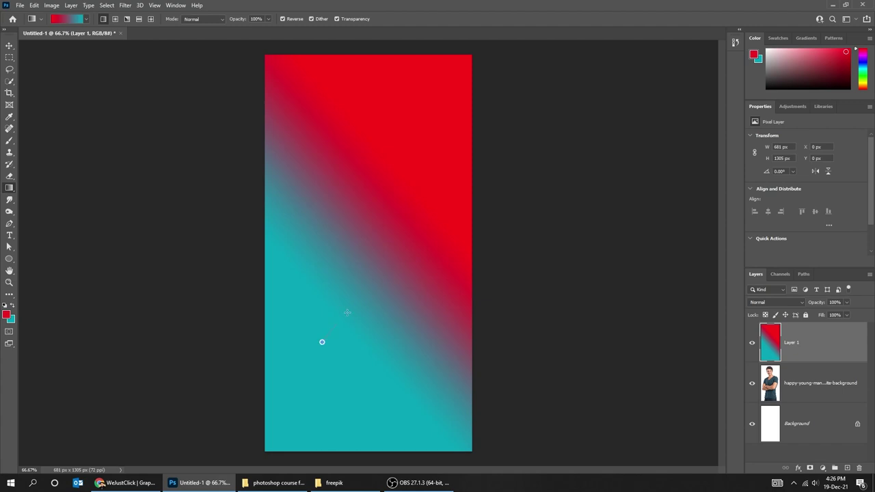
{"action": "left_click_drag", "start_coordinate": [322, 343], "coordinate": [422, 185]}
{"action": "left_click_drag", "start_coordinate": [388, 238], "coordinate": [448, 136]}
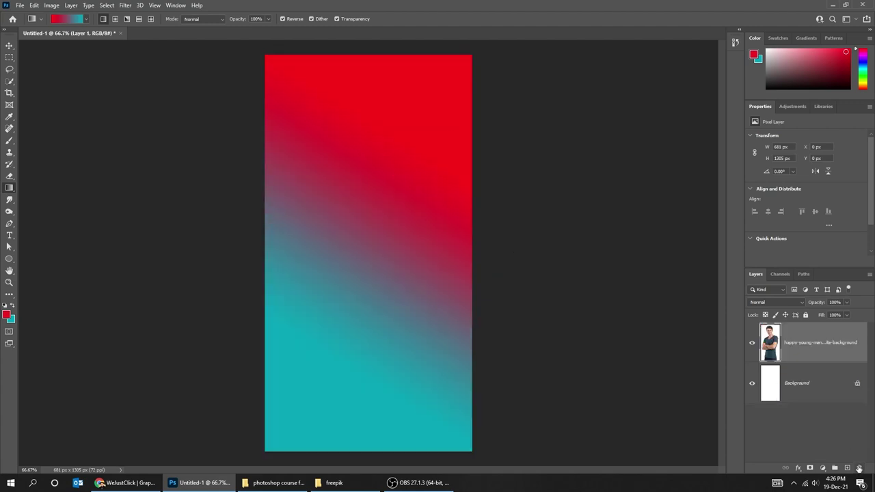
{"action": "left_click", "coordinate": [859, 468]}
{"action": "key", "text": "v"}
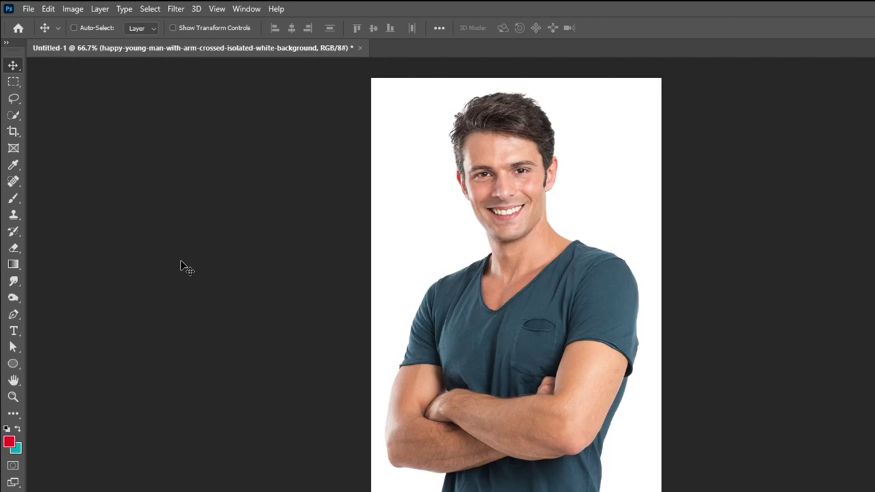
{"action": "left_click", "coordinate": [19, 315]}
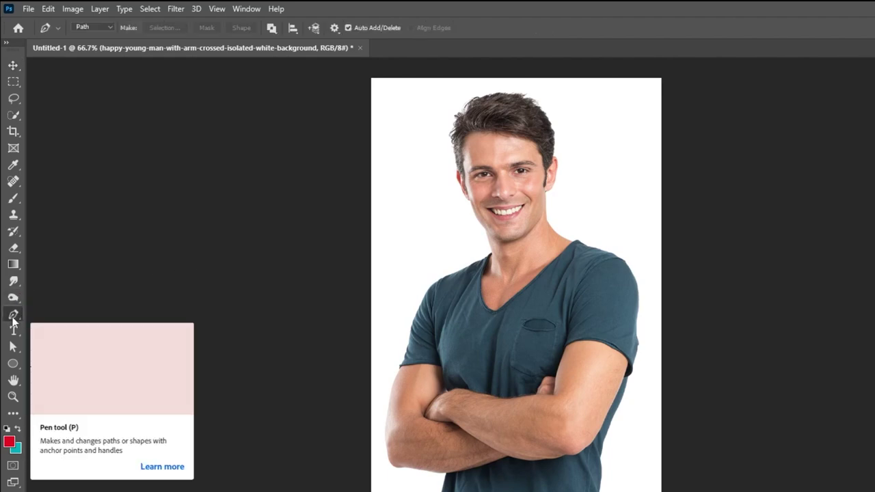
{"action": "left_click", "coordinate": [404, 348]}
{"action": "left_click_drag", "start_coordinate": [415, 316], "coordinate": [425, 306]}
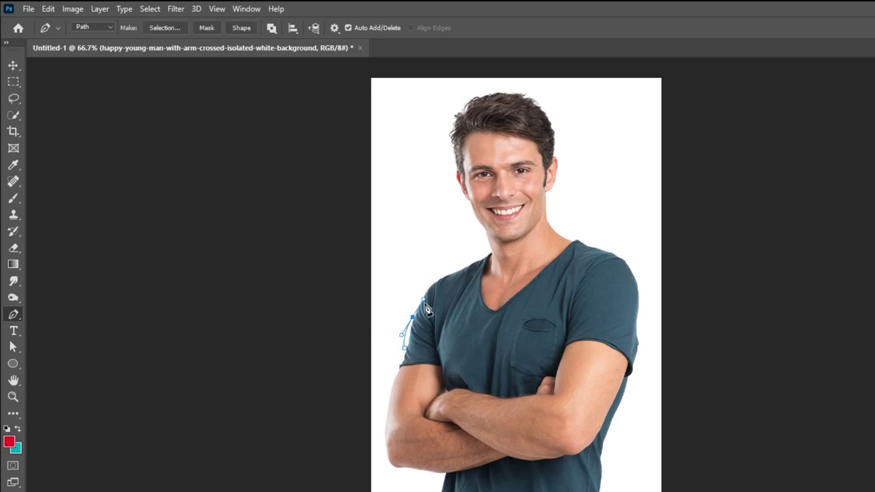
{"action": "scroll", "coordinate": [412, 338], "scroll_direction": "up", "scroll_amount": 3}
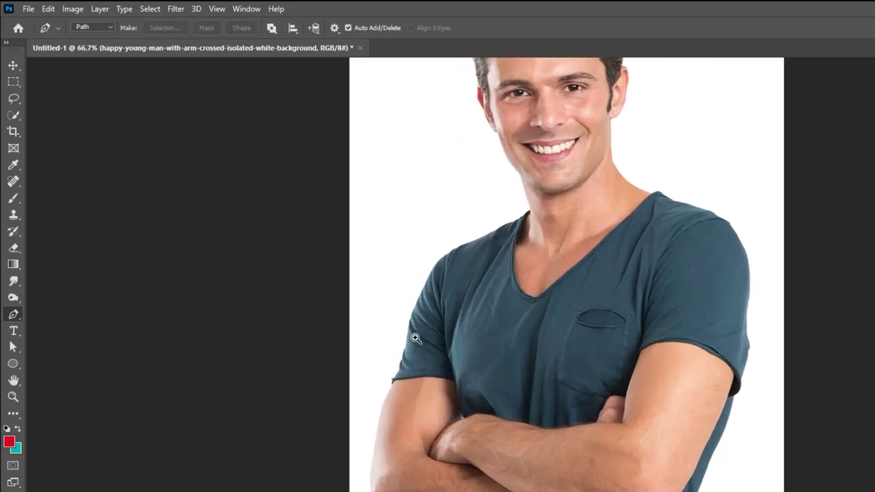
{"action": "left_click", "coordinate": [387, 352]}
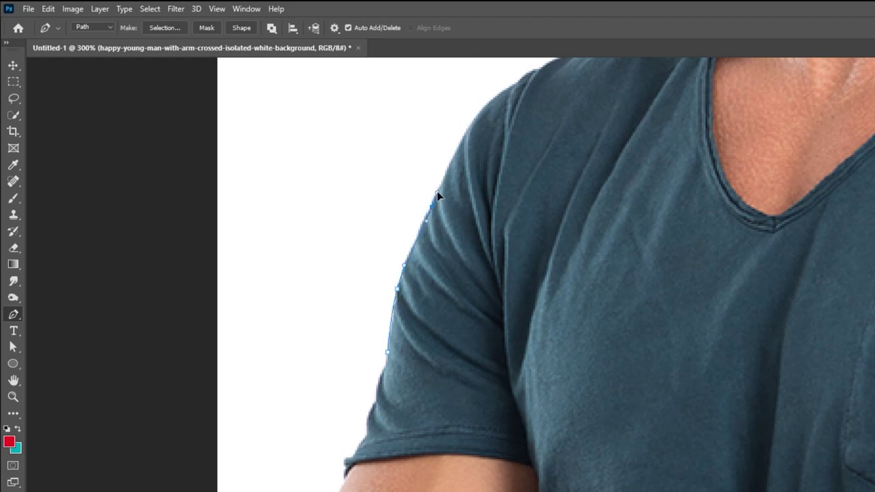
{"action": "left_click_drag", "start_coordinate": [469, 132], "coordinate": [449, 246]}
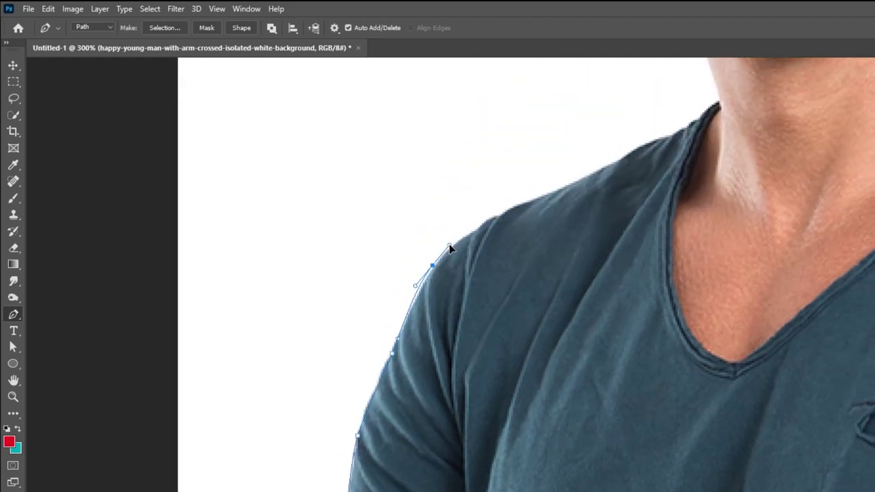
{"action": "left_click_drag", "start_coordinate": [490, 219], "coordinate": [569, 187]}
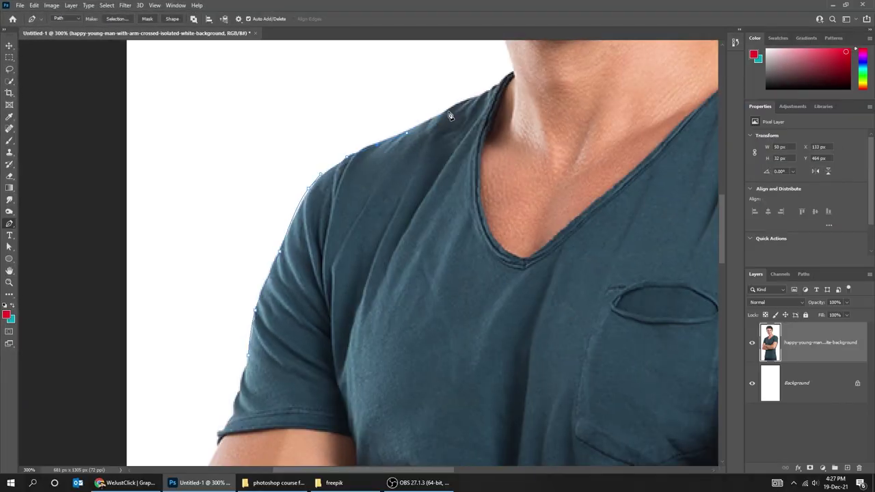
{"action": "left_click_drag", "start_coordinate": [412, 342], "coordinate": [367, 367]}
{"action": "left_click_drag", "start_coordinate": [317, 385], "coordinate": [253, 367]}
{"action": "right_click", "coordinate": [376, 266]}
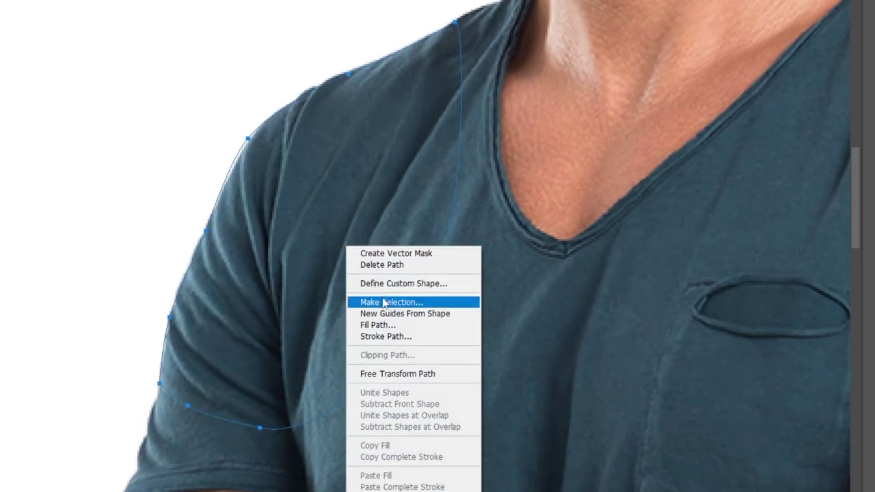
{"action": "left_click", "coordinate": [384, 302]}
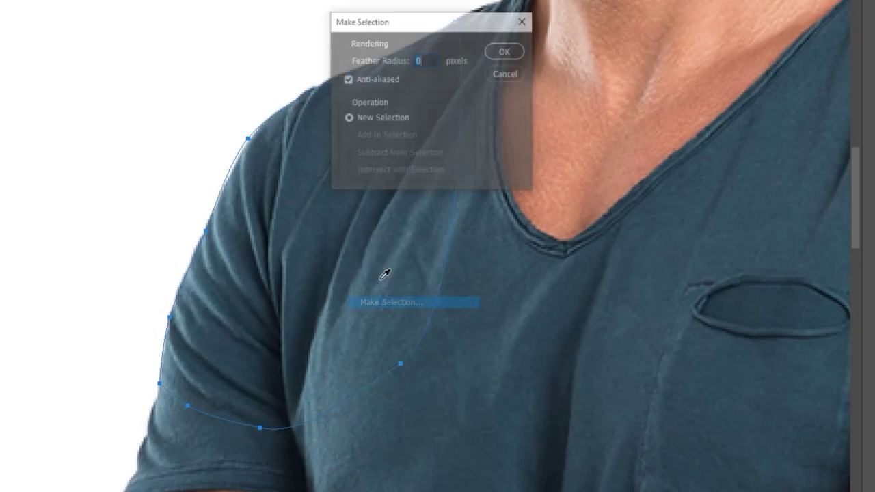
{"action": "left_click", "coordinate": [505, 52]}
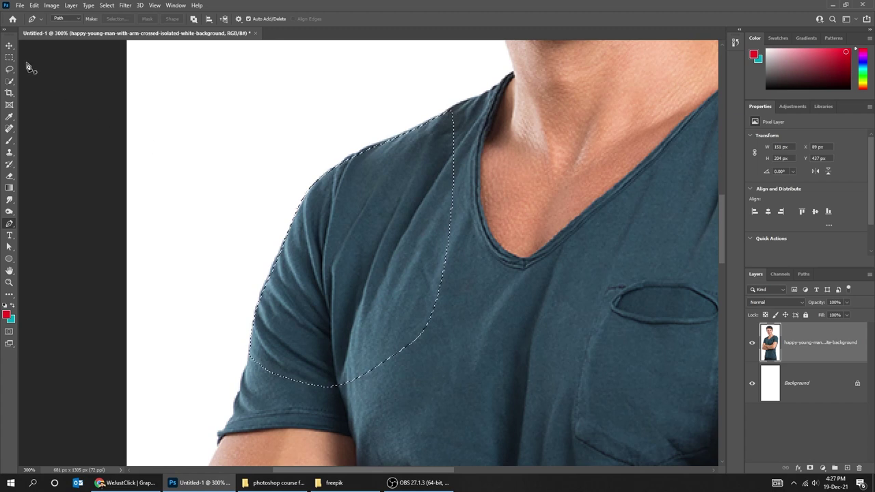
{"action": "left_click", "coordinate": [9, 46]}
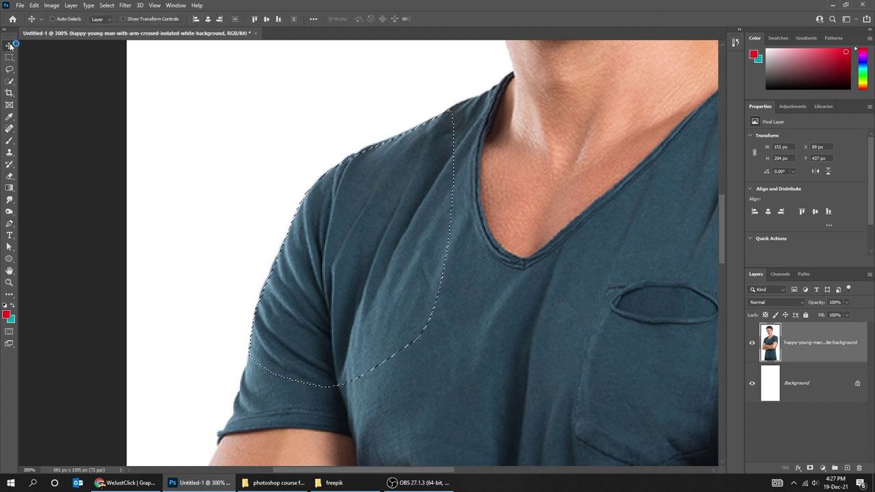
{"action": "left_click_drag", "start_coordinate": [378, 267], "coordinate": [322, 250]}
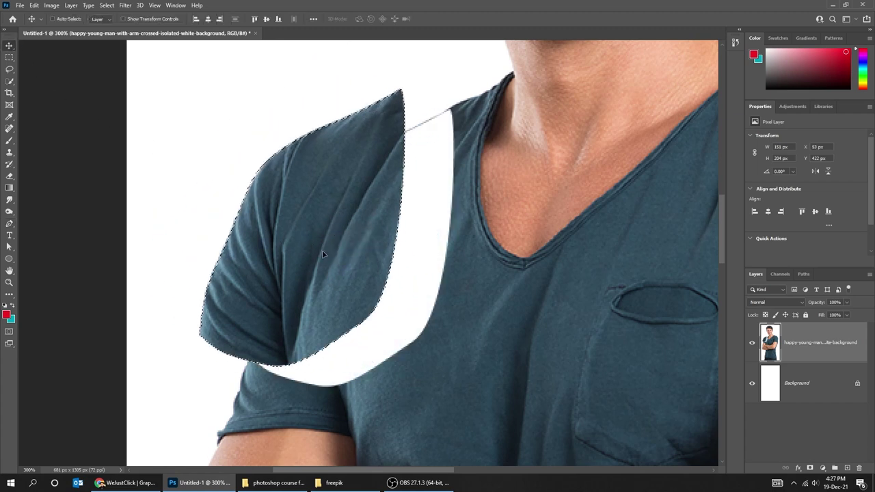
{"action": "key", "text": "ctrl+z"}
{"action": "left_click_drag", "start_coordinate": [333, 294], "coordinate": [527, 346]}
{"action": "key", "text": "ctrl+z"}
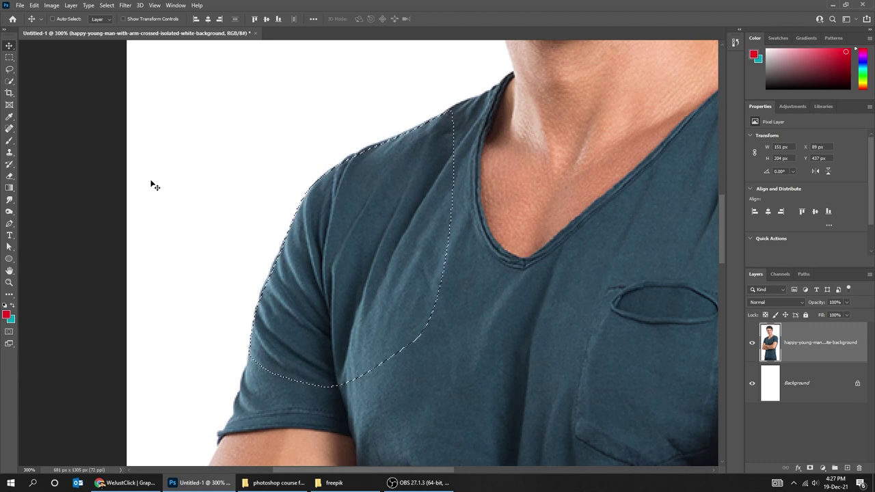
{"action": "left_click", "coordinate": [9, 57]}
{"action": "left_click", "coordinate": [266, 137]}
{"action": "key", "text": "ctrl+0"}
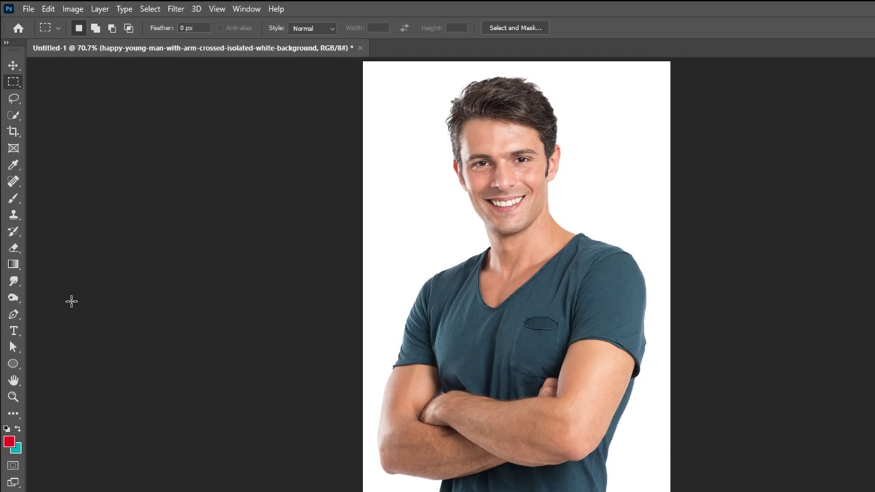
Add a 'TEST TEXT' type layer on the man's shirt
{"action": "left_click", "coordinate": [14, 332]}
{"action": "left_click", "coordinate": [460, 340]}
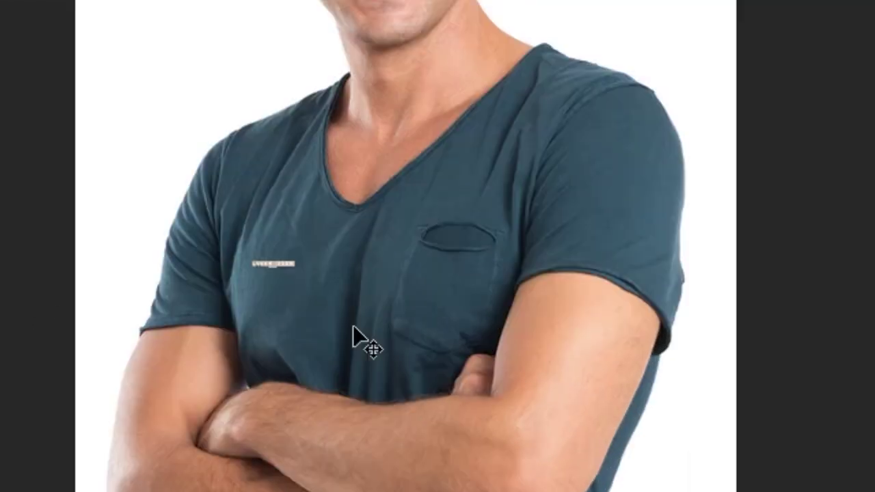
{"action": "type", "text": "S"}
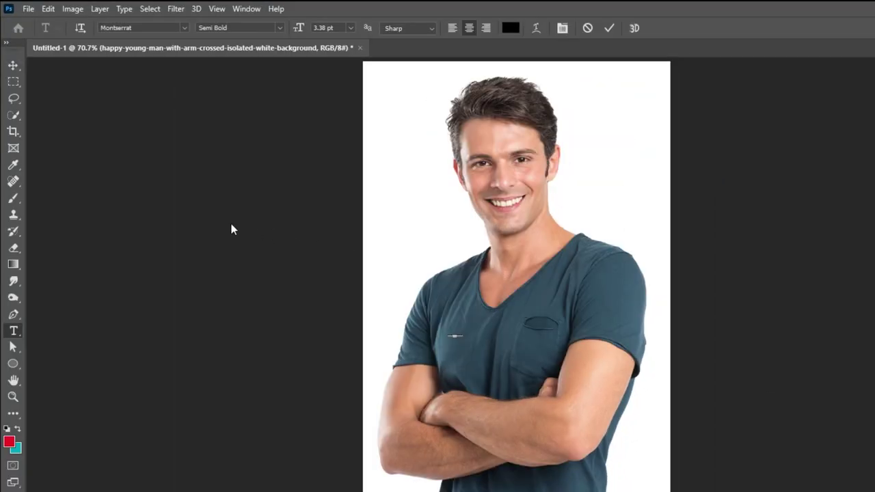
{"action": "left_click", "coordinate": [13, 65]}
Scale the text up with Free Transform so it spans the shirt and sleeve
{"action": "key", "text": "ctrl+t"}
{"action": "left_click_drag", "start_coordinate": [469, 341], "coordinate": [571, 353]}
{"action": "left_click_drag", "start_coordinate": [513, 346], "coordinate": [552, 322]}
{"action": "key", "text": "Return"}
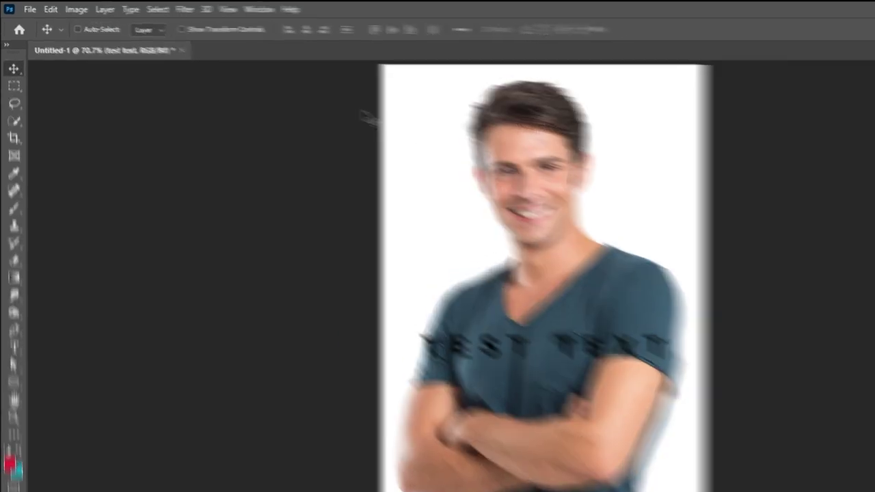
{"action": "left_click", "coordinate": [247, 8]}
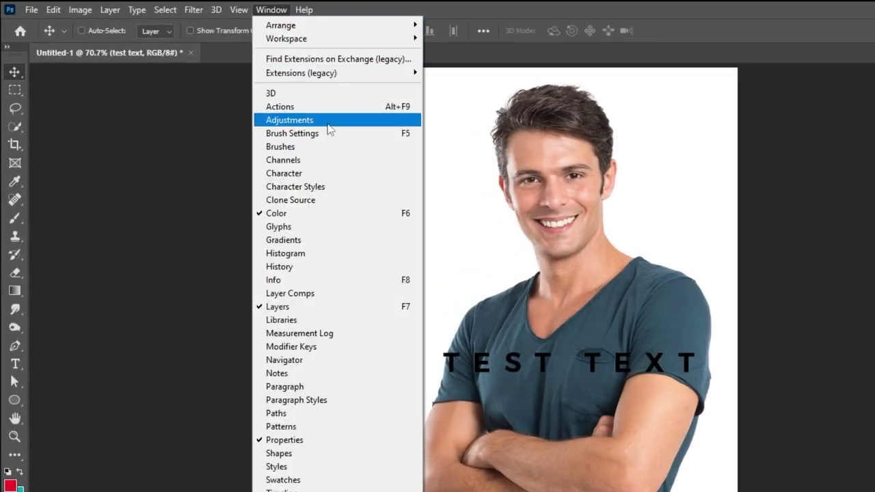
Float the Character panel and set the text colour to white with 0 tracking
{"action": "left_click", "coordinate": [329, 173]}
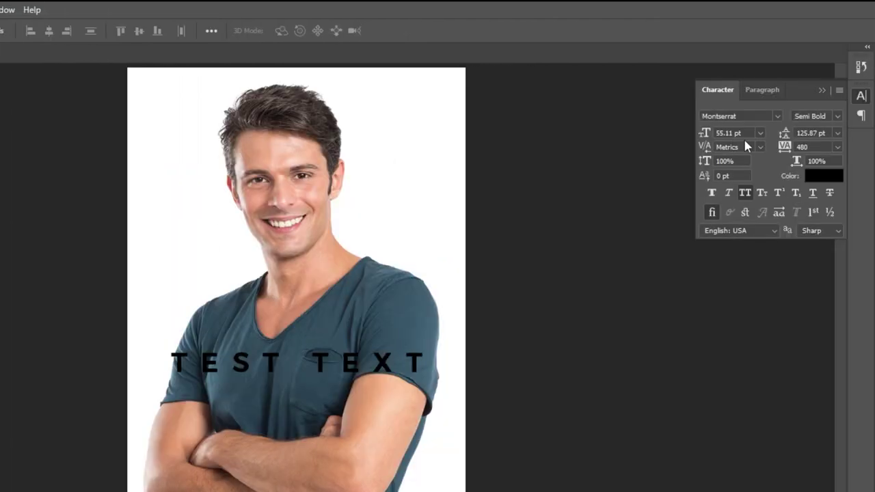
{"action": "left_click_drag", "start_coordinate": [792, 89], "coordinate": [635, 229]}
{"action": "left_click", "coordinate": [668, 255]}
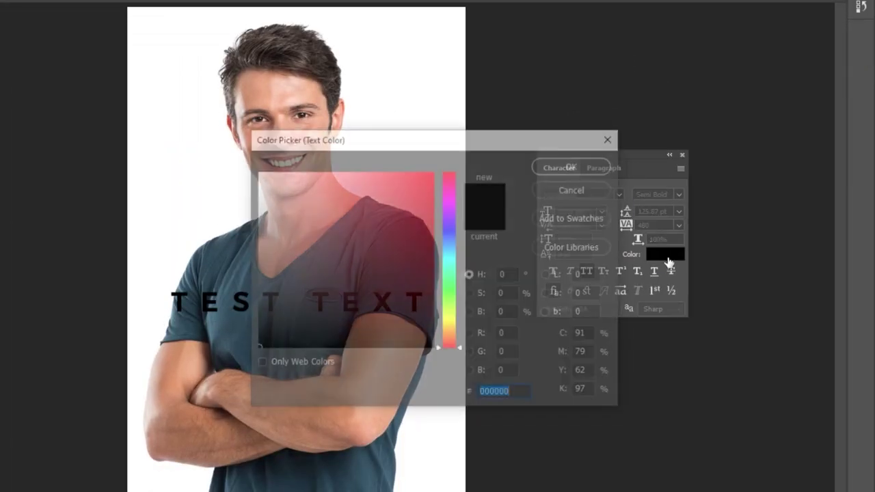
{"action": "left_click_drag", "start_coordinate": [355, 315], "coordinate": [255, 170]}
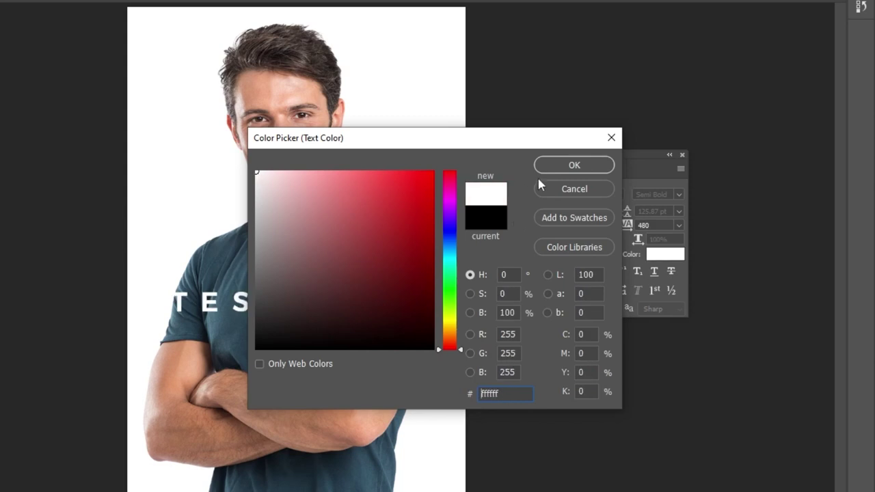
{"action": "key", "text": "Return"}
{"action": "left_click", "coordinate": [657, 224]}
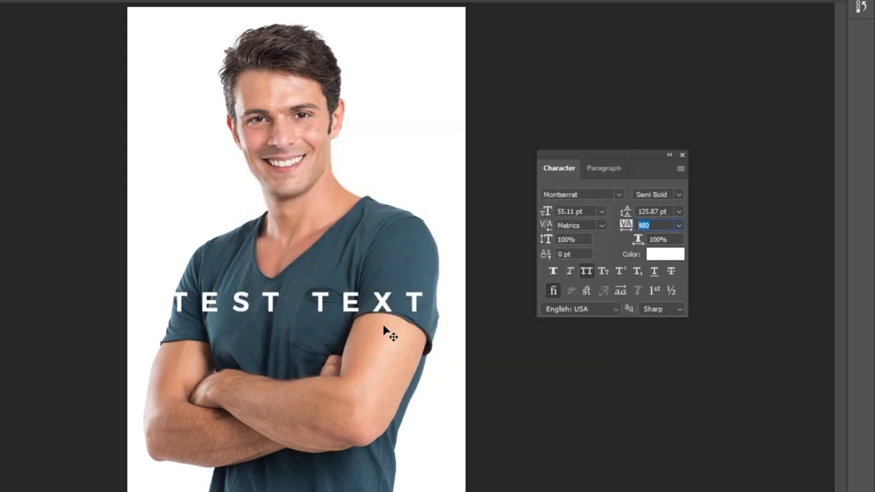
{"action": "key", "text": "Return"}
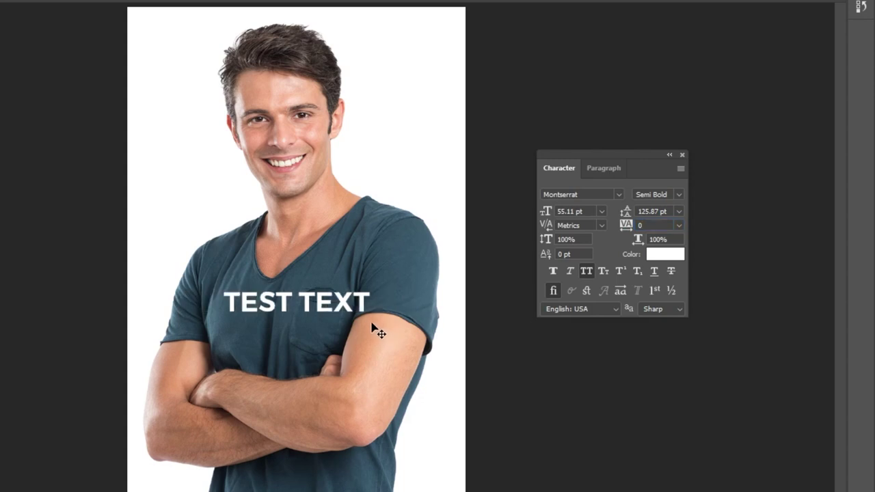
Set the text to 100 pt, turn off All Caps, position it over the chest, then delete it
{"action": "left_click", "coordinate": [591, 209]}
{"action": "type", "text": "1"}
{"action": "key", "text": "Return"}
{"action": "left_click_drag", "start_coordinate": [410, 301], "coordinate": [419, 323]}
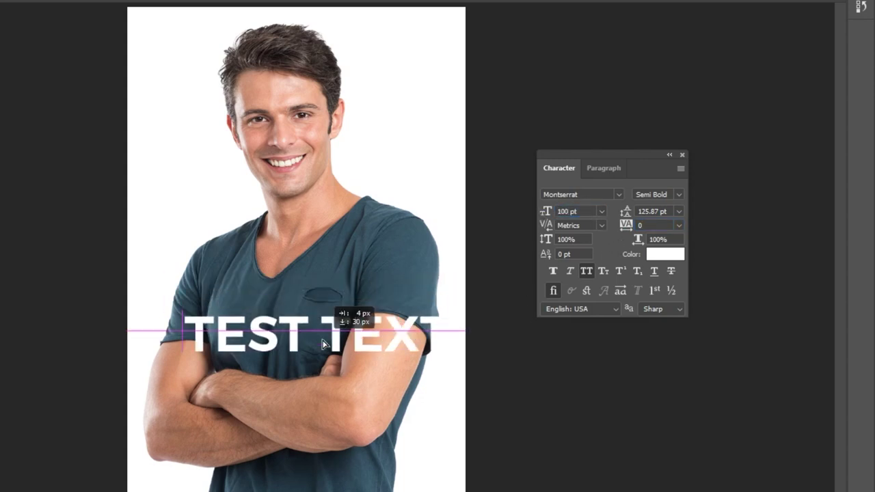
{"action": "left_click", "coordinate": [588, 273]}
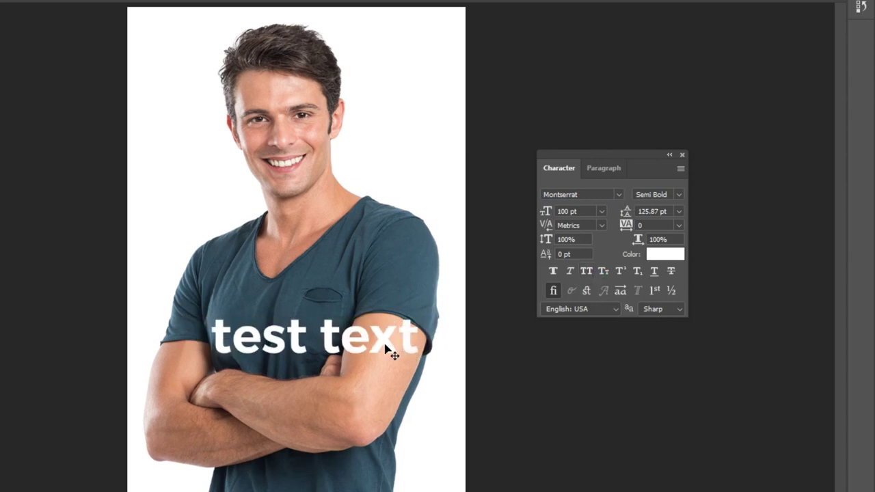
{"action": "mouse_move", "coordinate": [365, 361]}
{"action": "left_mouse_down"}
{"action": "mouse_move", "coordinate": [378, 335]}
{"action": "mouse_move", "coordinate": [362, 296]}
{"action": "mouse_move", "coordinate": [377, 371]}
{"action": "left_mouse_up"}
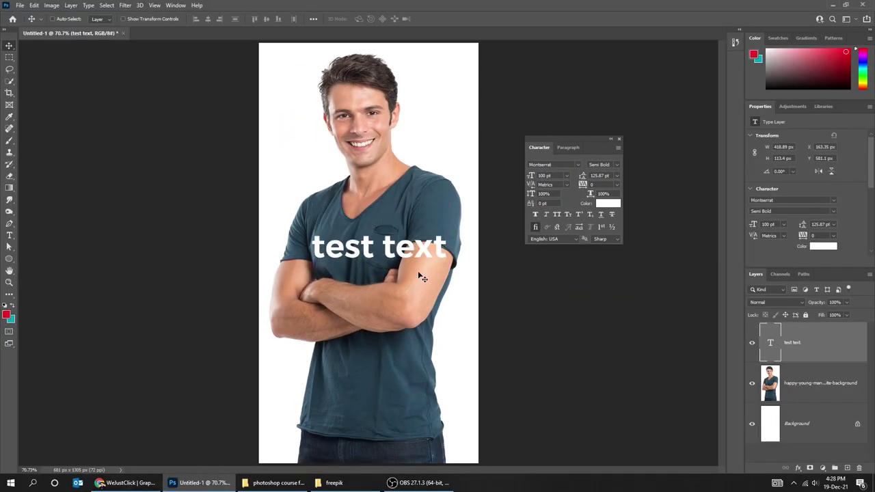
{"action": "left_click", "coordinate": [859, 469]}
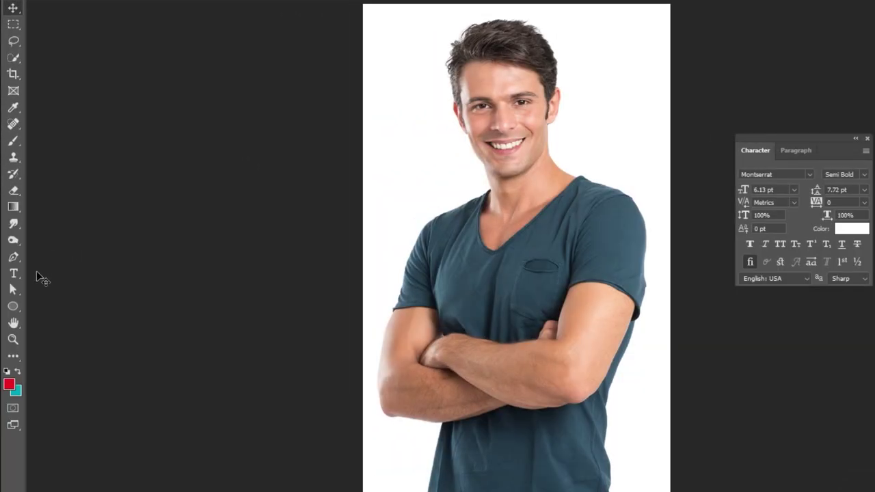
Draw a rectangle about 279 × 440 px over the man's chest
{"action": "right_click", "coordinate": [20, 303]}
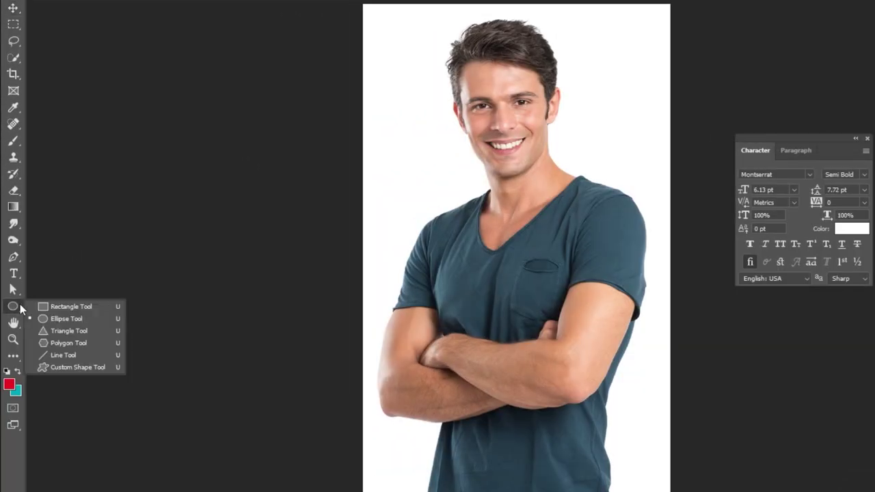
{"action": "left_click", "coordinate": [62, 308]}
{"action": "left_click_drag", "start_coordinate": [453, 215], "coordinate": [577, 409]}
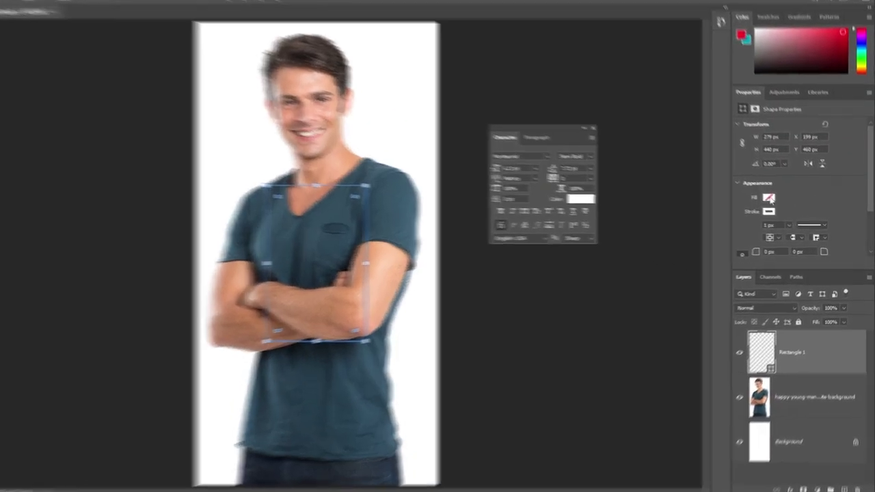
Give the rectangle a teal fill and a red stroke
{"action": "left_click", "coordinate": [768, 198]}
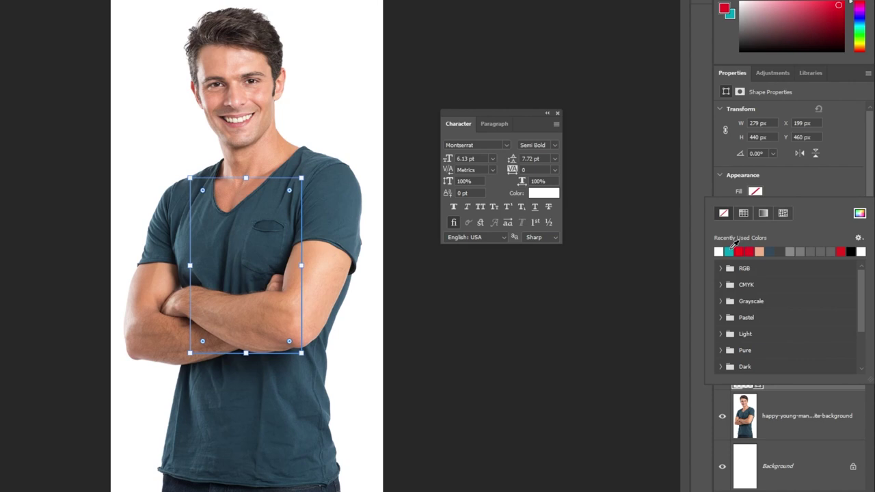
{"action": "left_click", "coordinate": [729, 251]}
{"action": "left_click", "coordinate": [803, 182]}
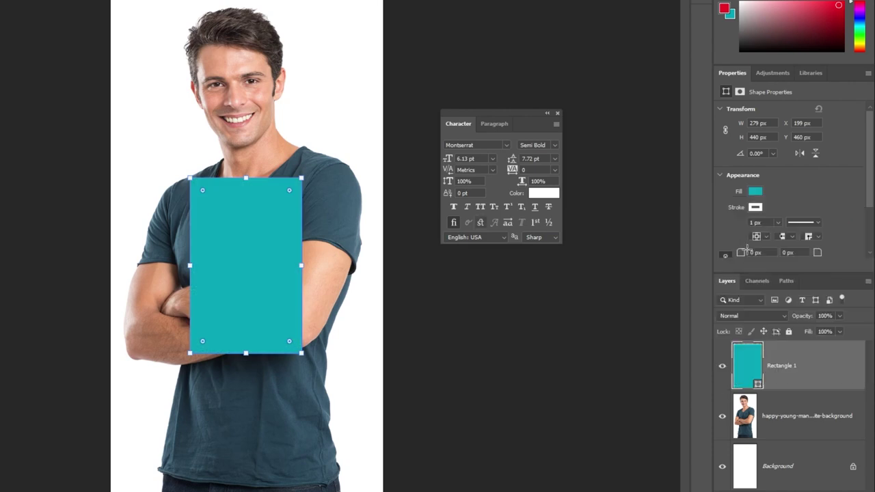
{"action": "left_click", "coordinate": [754, 208]}
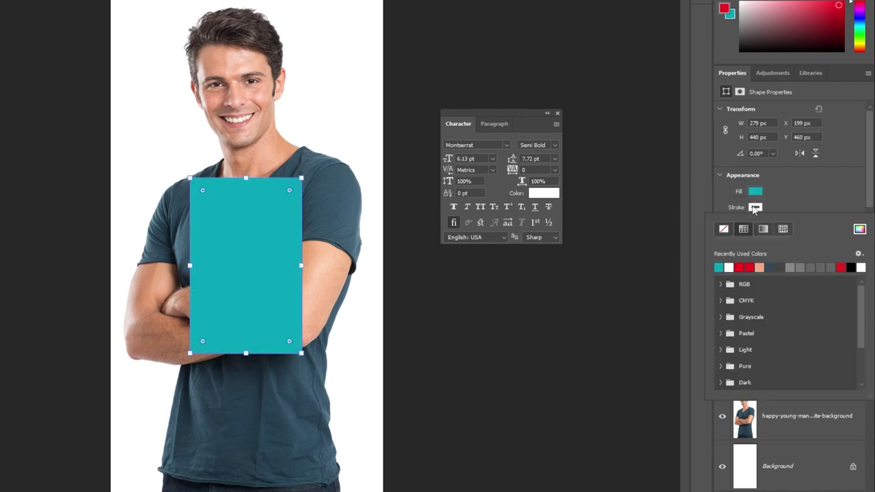
{"action": "left_click", "coordinate": [750, 265]}
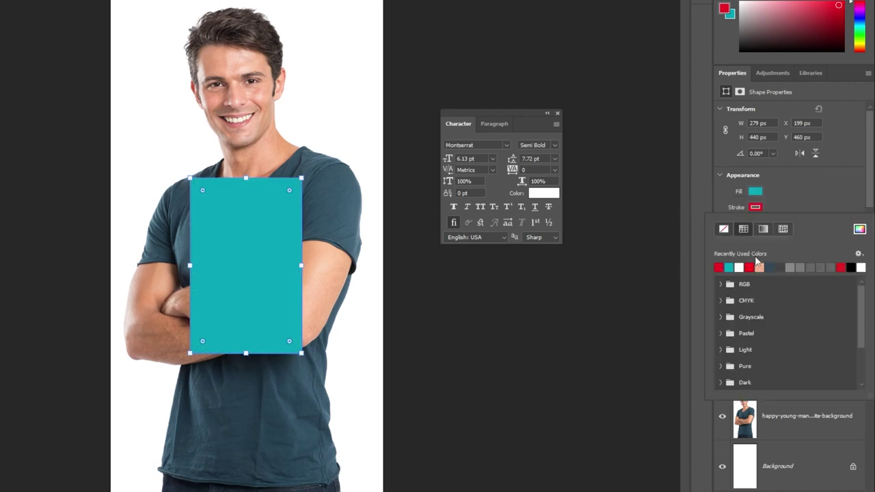
{"action": "left_click", "coordinate": [777, 206]}
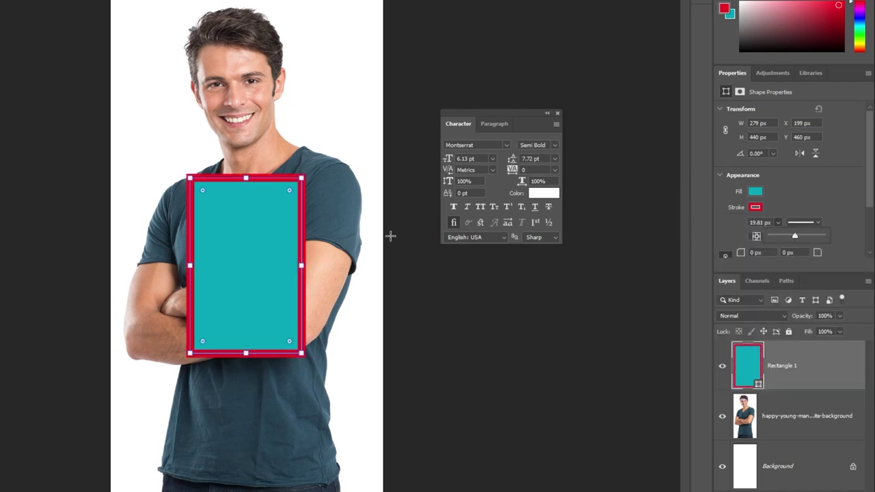
Round the rectangle's top-left and bottom-right corners to 90 px, keeping the others square
{"action": "scroll", "coordinate": [806, 201], "scroll_direction": "down", "scroll_amount": 1}
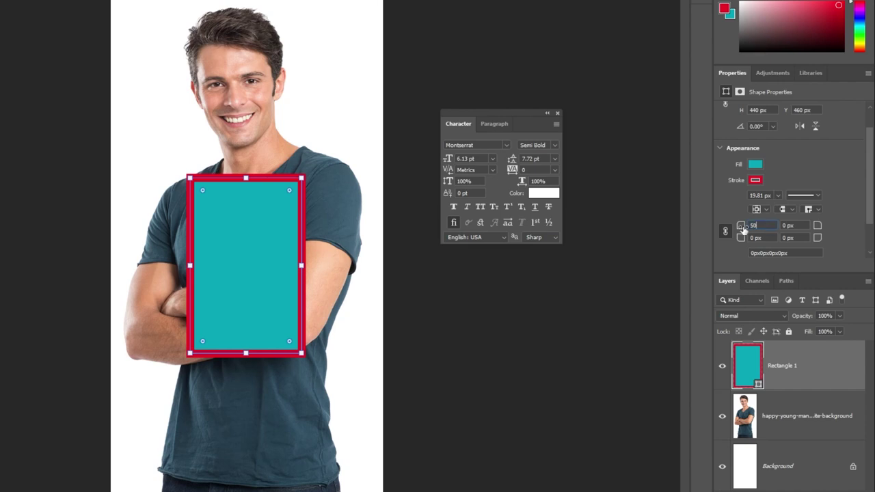
{"action": "key", "text": "Tab"}
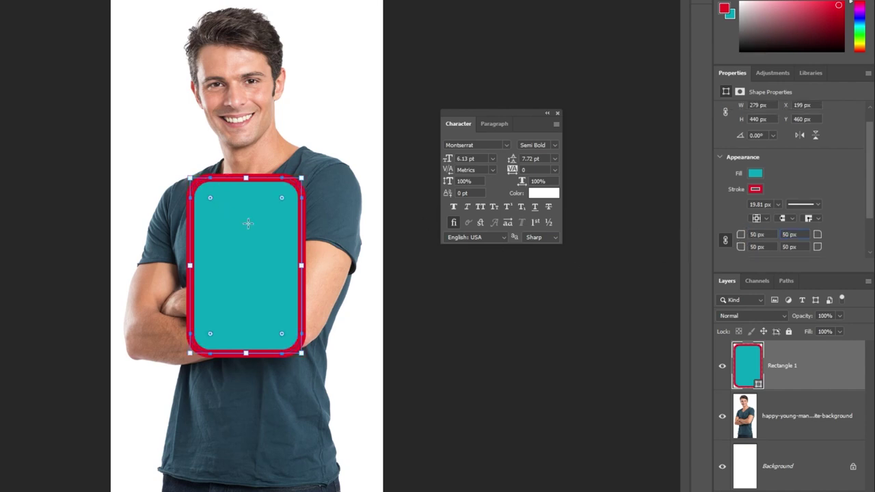
{"action": "type", "text": "0"}
{"action": "key", "text": "Return"}
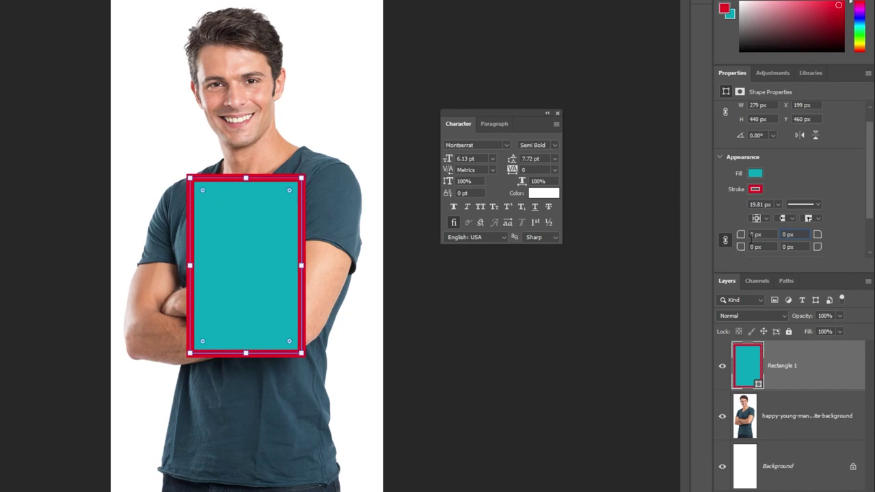
{"action": "left_click", "coordinate": [741, 235]}
{"action": "type", "text": "90"}
{"action": "key", "text": "Tab"}
{"action": "left_click", "coordinate": [789, 247]}
{"action": "type", "text": "90"}
{"action": "key", "text": "Return"}
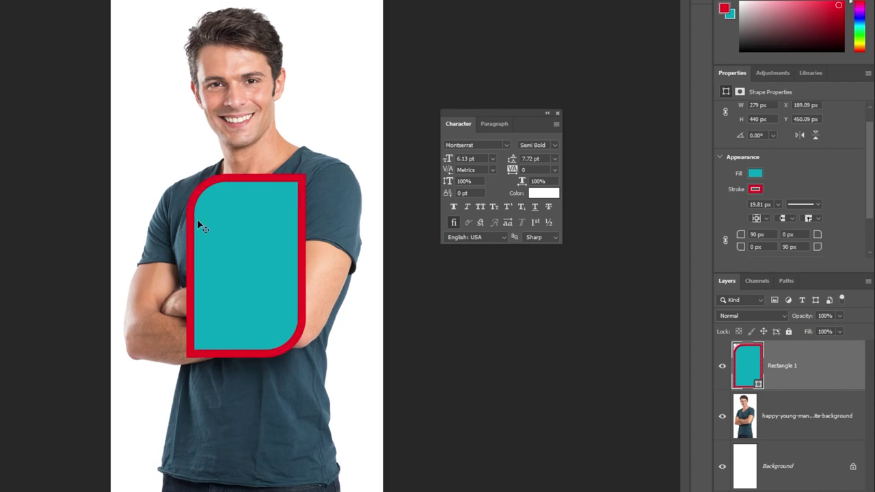
Nudge the shape left and resize it to about 276 × 432 px
{"action": "left_click_drag", "start_coordinate": [268, 285], "coordinate": [250, 297]}
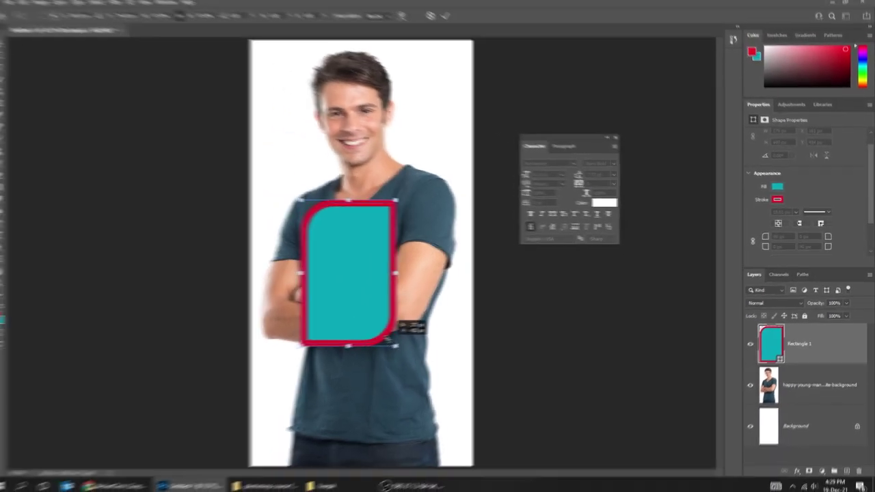
{"action": "left_click_drag", "start_coordinate": [290, 370], "coordinate": [288, 365]}
{"action": "left_click_drag", "start_coordinate": [402, 344], "coordinate": [402, 344]}
{"action": "key", "text": "Return"}
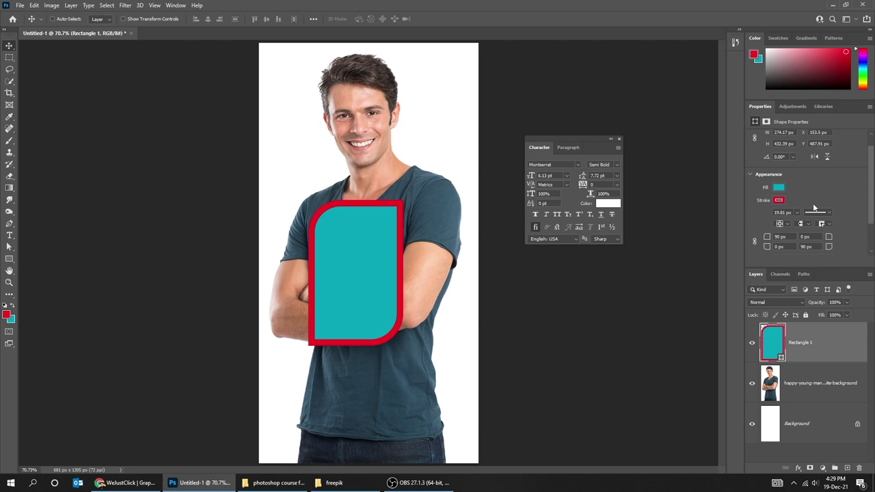
{"action": "left_click", "coordinate": [780, 200]}
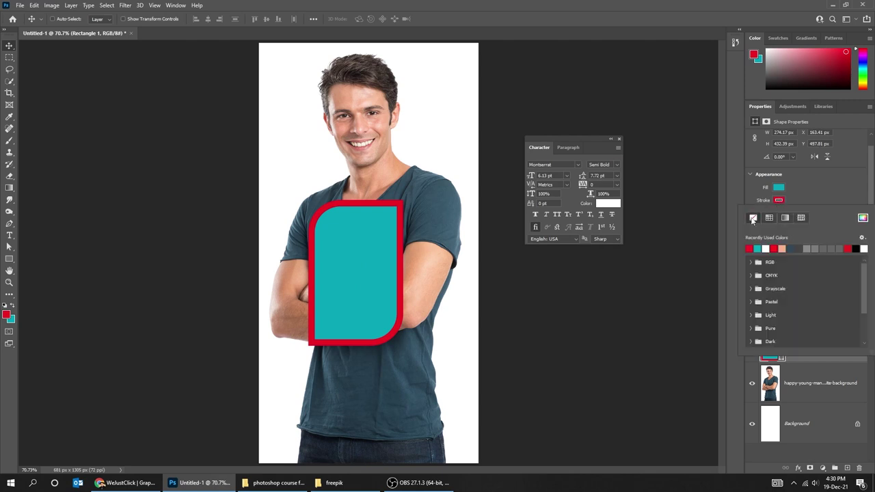
Set the shape's stroke to No Color and try about 42% layer opacity
{"action": "left_click", "coordinate": [753, 218]}
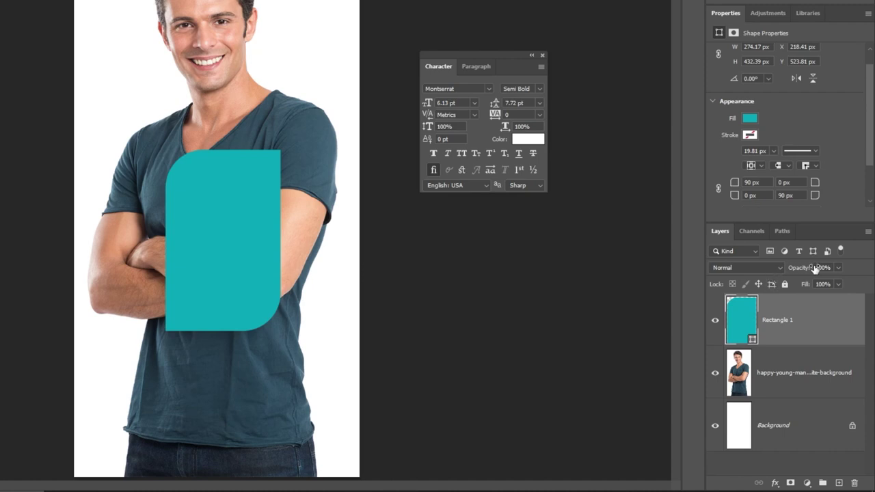
{"action": "left_click", "coordinate": [838, 267]}
{"action": "mouse_move", "coordinate": [841, 282]}
{"action": "left_mouse_down"}
{"action": "mouse_move", "coordinate": [799, 287]}
{"action": "mouse_move", "coordinate": [850, 286]}
{"action": "left_mouse_up"}
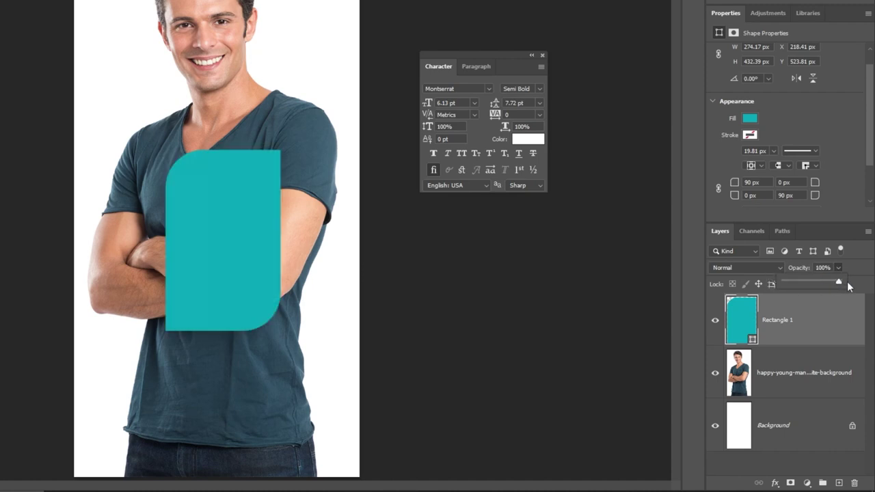
{"action": "left_click", "coordinate": [813, 318]}
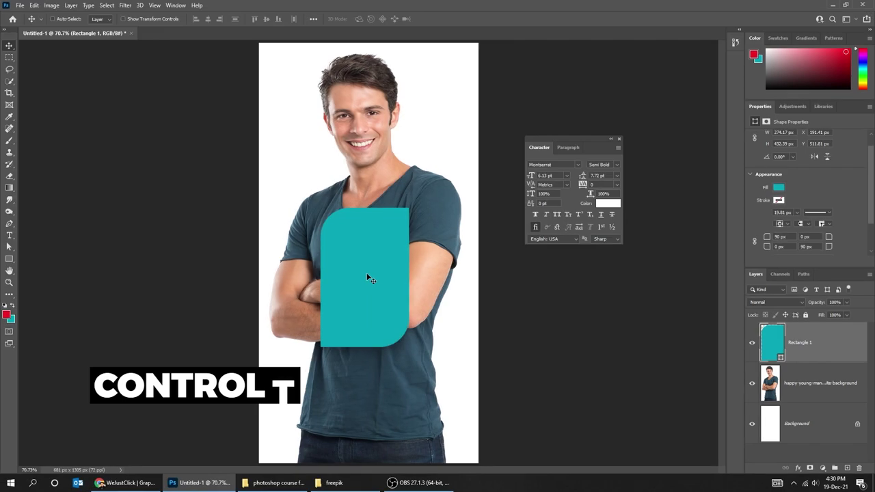
Rotate the teal shape about 90° across the chest, then delete its layer
{"action": "key", "text": "ctrl+t"}
{"action": "left_click_drag", "start_coordinate": [419, 201], "coordinate": [434, 328]}
{"action": "key", "text": "Return"}
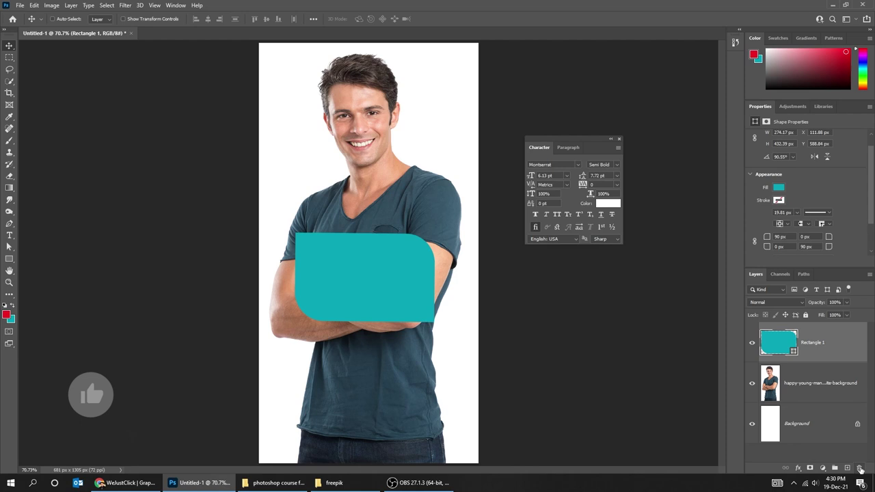
{"action": "left_click", "coordinate": [859, 468]}
Zoom in on the shirt, zoom out to the whole photo, then zoom to 200% and back to 100%
{"action": "left_click", "coordinate": [9, 259]}
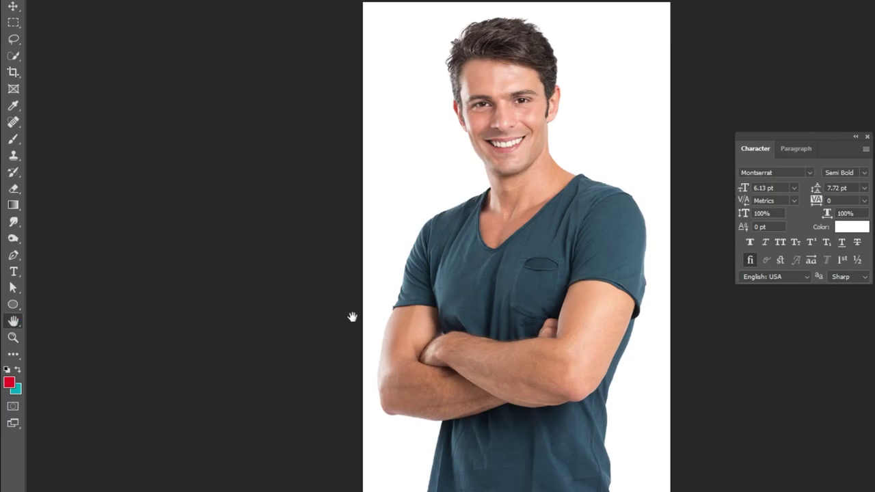
{"action": "left_click_drag", "start_coordinate": [455, 340], "coordinate": [446, 356]}
{"action": "left_click", "coordinate": [868, 137]}
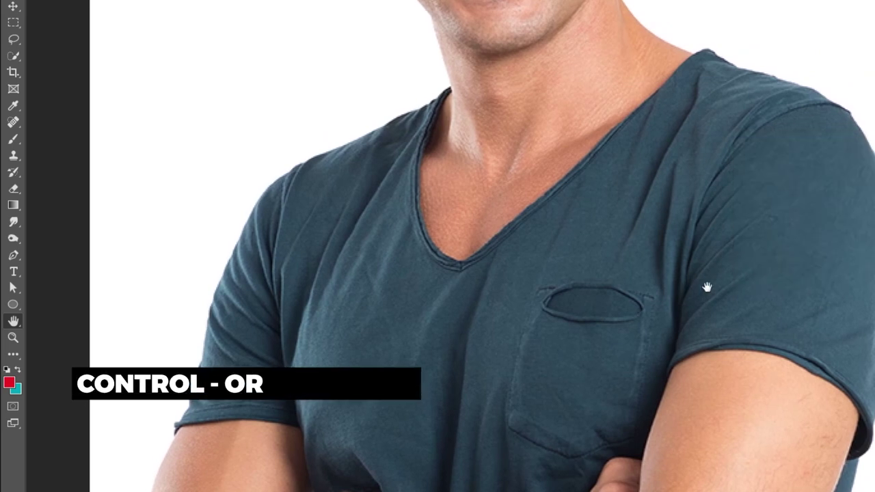
{"action": "key", "text": "ctrl+minus"}
{"action": "key", "text": "ctrl+minus"}
{"action": "key", "text": "ctrl+minus"}
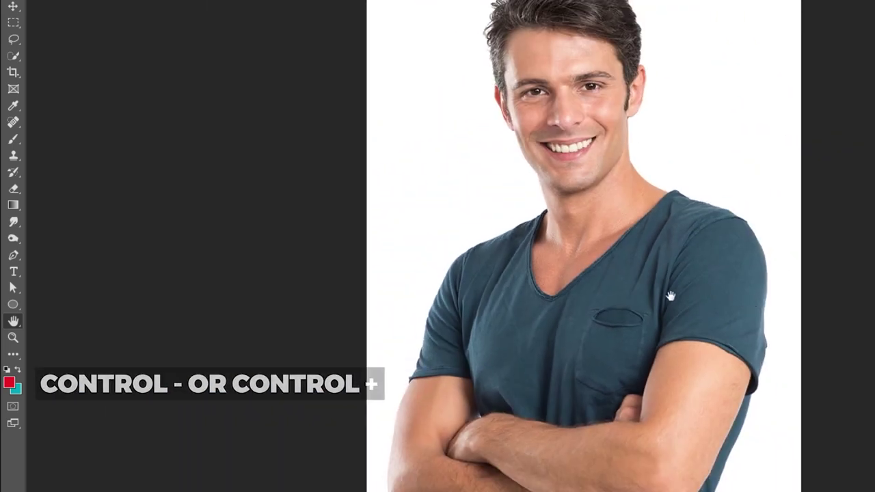
{"action": "left_click_drag", "start_coordinate": [627, 307], "coordinate": [203, 297]}
{"action": "left_click", "coordinate": [12, 339]}
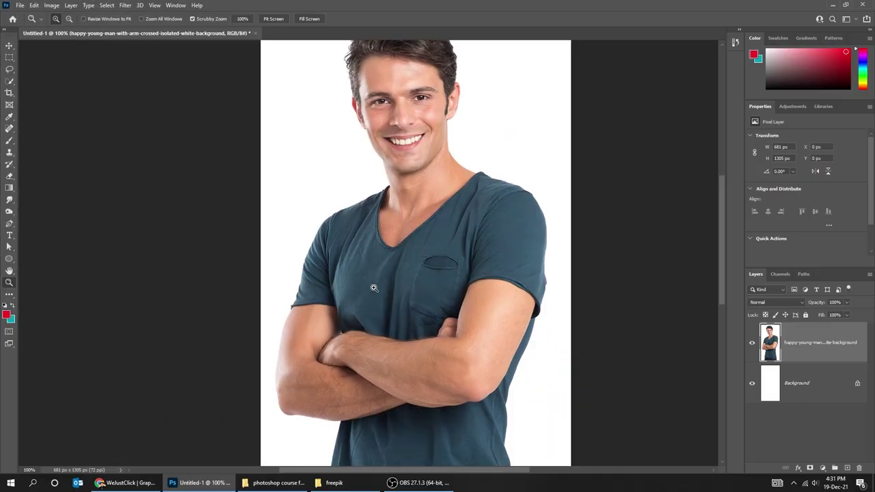
{"action": "left_click", "coordinate": [523, 347]}
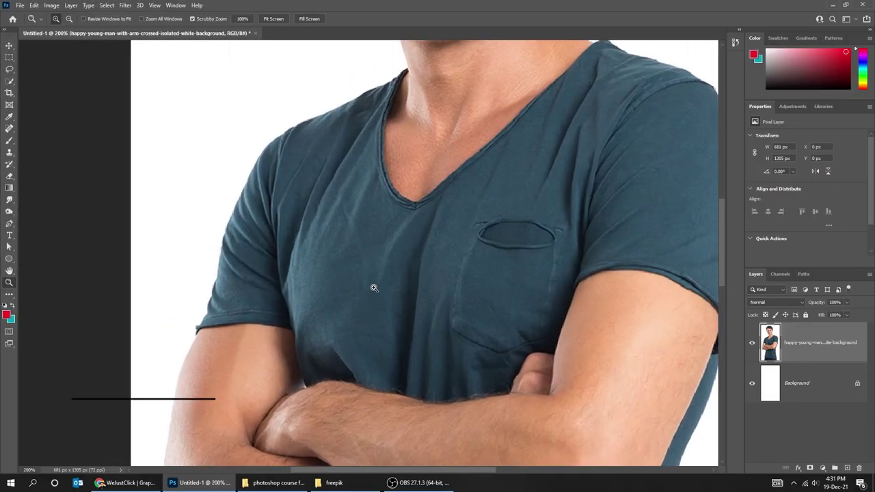
{"action": "left_click", "coordinate": [374, 287], "text": "alt"}
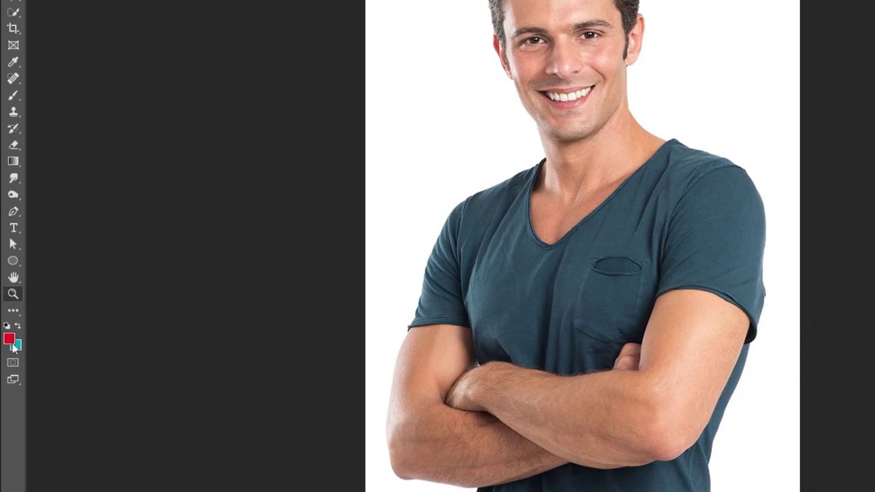
Set the foreground colour to dark red 710f18
{"action": "left_click", "coordinate": [6, 314]}
{"action": "left_click_drag", "start_coordinate": [594, 199], "coordinate": [620, 199]}
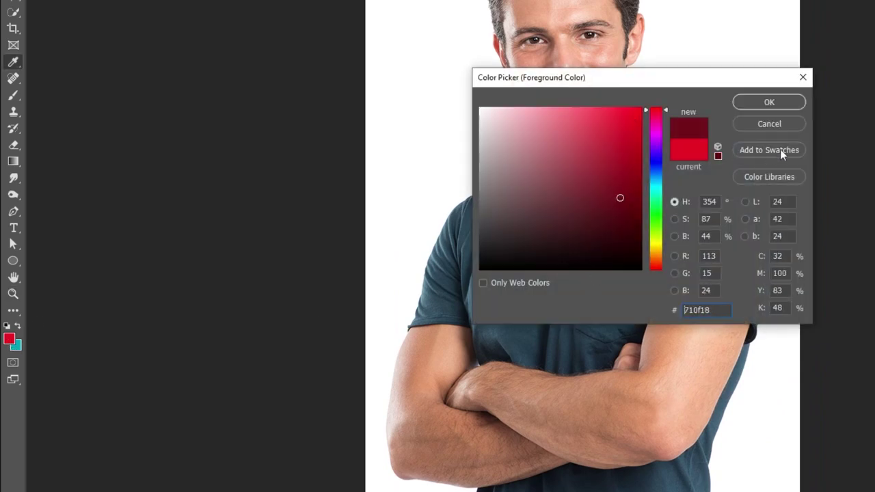
{"action": "left_click", "coordinate": [769, 102]}
{"action": "left_click", "coordinate": [19, 328]}
{"action": "left_click", "coordinate": [18, 328]}
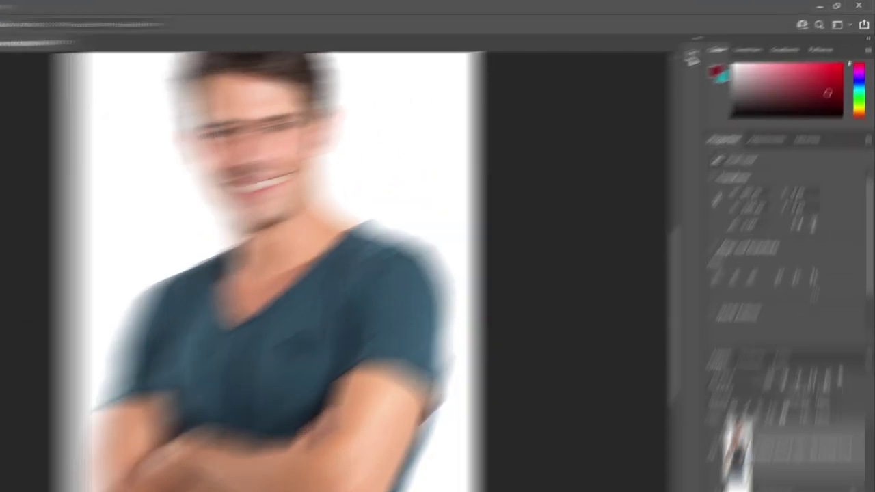
Show and enlarge the History panel, close it, and display the Adjustments types
{"action": "left_click", "coordinate": [679, 61]}
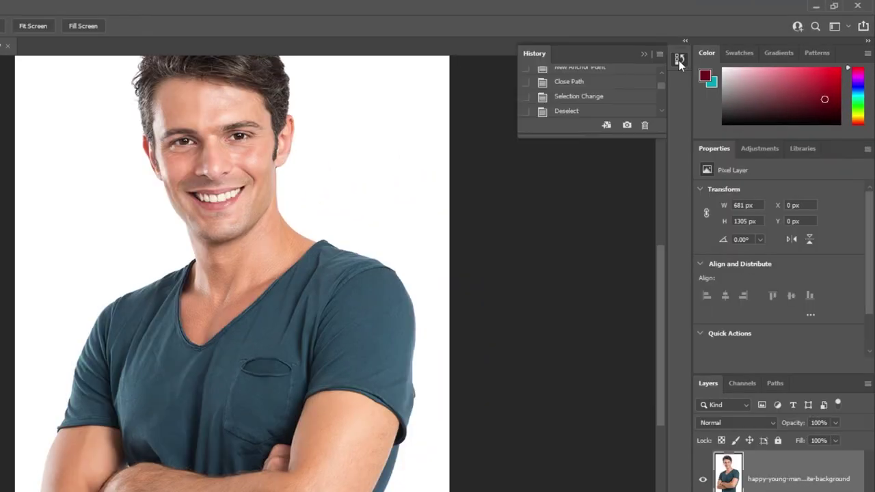
{"action": "left_click_drag", "start_coordinate": [658, 143], "coordinate": [658, 231]}
{"action": "left_click_drag", "start_coordinate": [660, 121], "coordinate": [656, 64]}
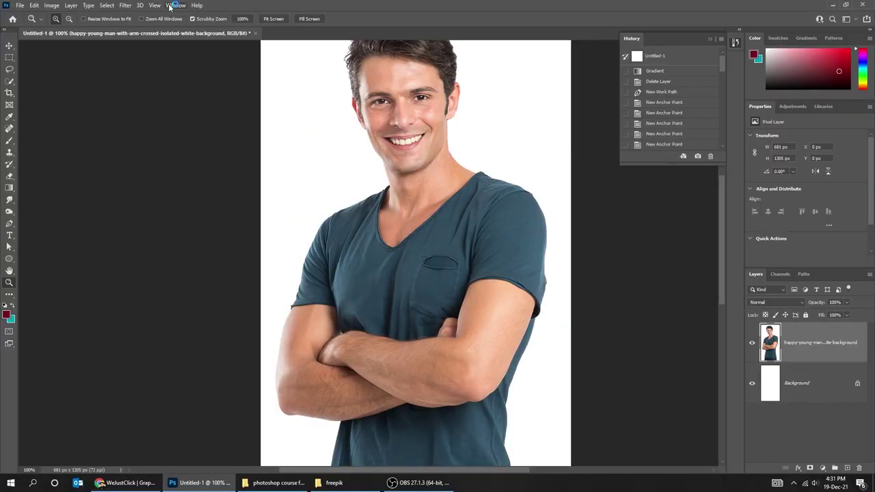
{"action": "left_click", "coordinate": [175, 5]}
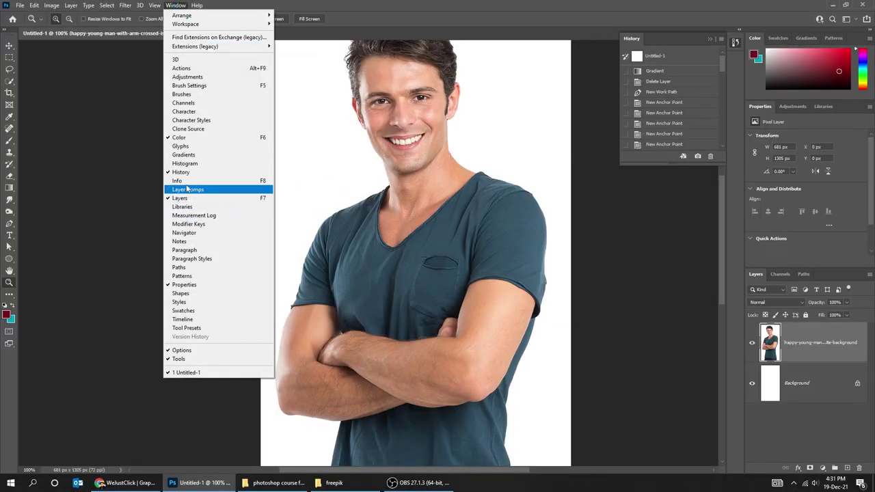
{"action": "left_click", "coordinate": [710, 39]}
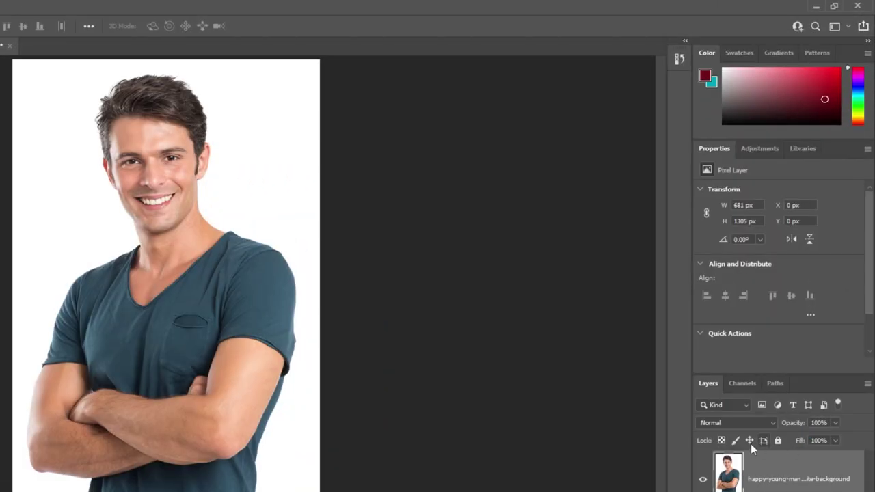
{"action": "left_click", "coordinate": [757, 148]}
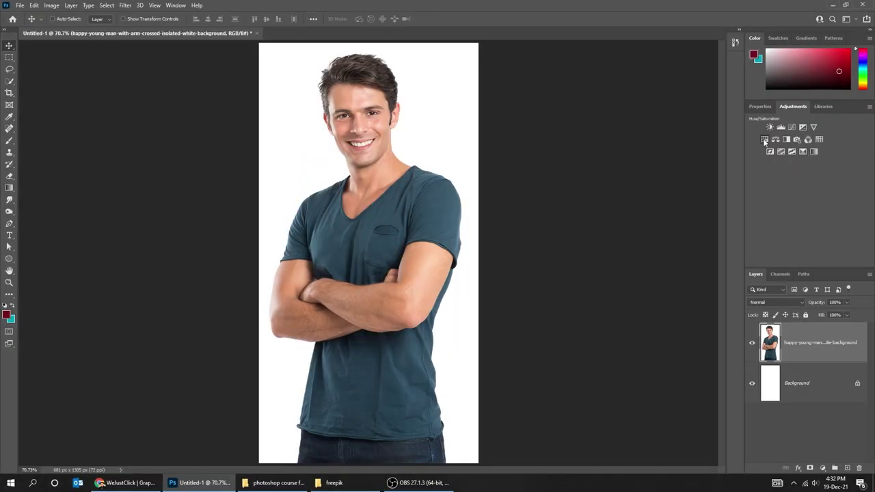
{"action": "left_click", "coordinate": [765, 141]}
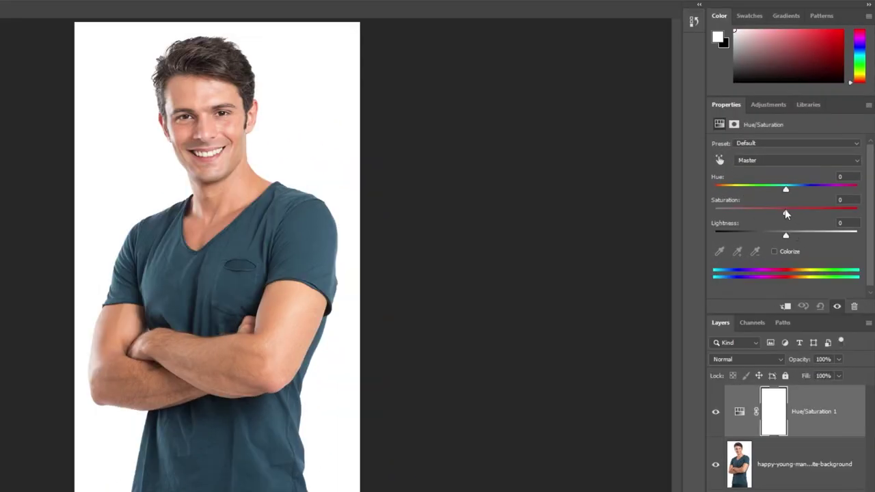
{"action": "mouse_move", "coordinate": [784, 216]}
{"action": "left_mouse_down"}
{"action": "mouse_move", "coordinate": [764, 211]}
{"action": "mouse_move", "coordinate": [790, 216]}
{"action": "left_mouse_up"}
{"action": "left_click", "coordinate": [781, 250]}
{"action": "left_click_drag", "start_coordinate": [756, 213], "coordinate": [787, 212]}
{"action": "left_click_drag", "start_coordinate": [855, 189], "coordinate": [794, 186]}
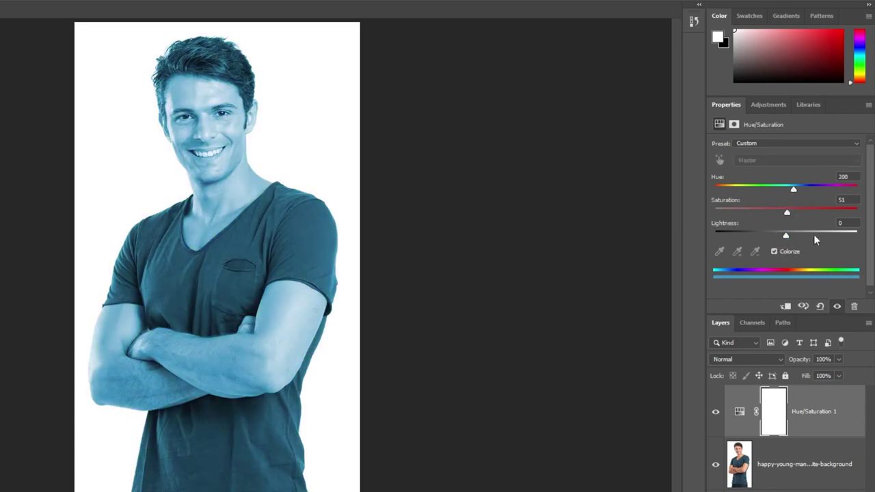
{"action": "left_click", "coordinate": [858, 469]}
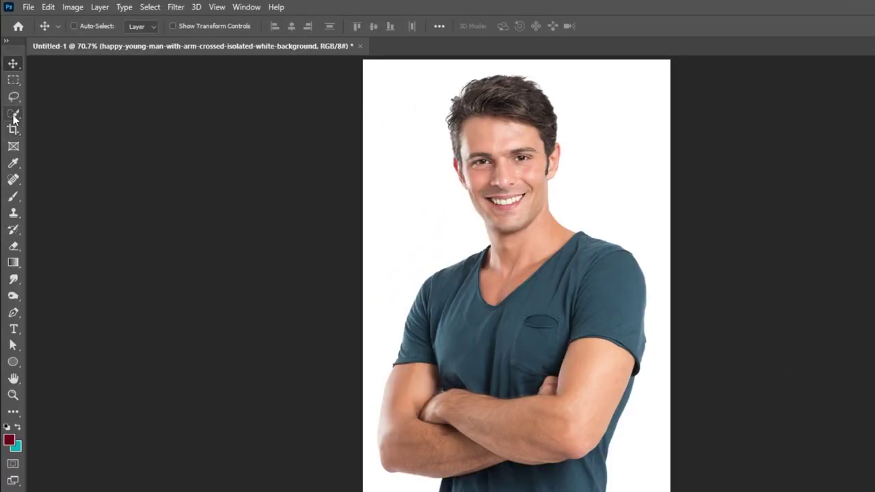
{"action": "left_click", "coordinate": [9, 81]}
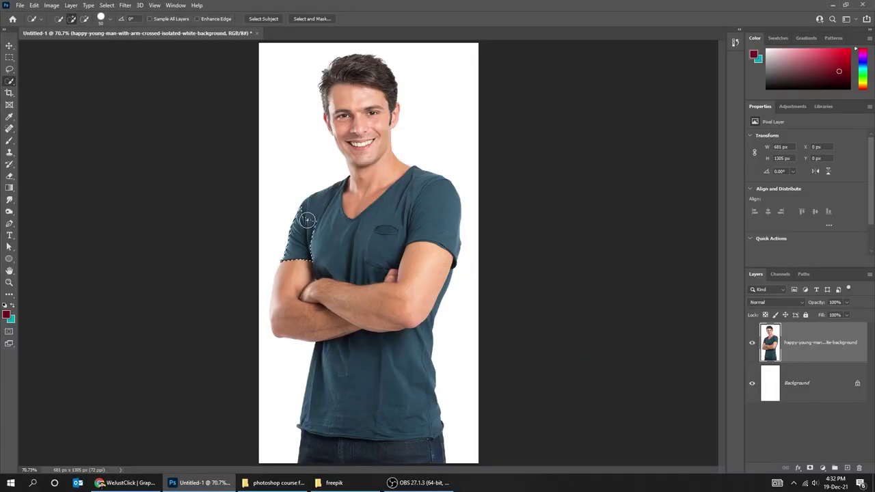
{"action": "mouse_move", "coordinate": [426, 286]}
{"action": "left_mouse_down"}
{"action": "mouse_move", "coordinate": [454, 333]}
{"action": "mouse_move", "coordinate": [531, 322]}
{"action": "left_mouse_up"}
{"action": "mouse_move", "coordinate": [379, 231]}
{"action": "left_mouse_down"}
{"action": "mouse_move", "coordinate": [418, 204]}
{"action": "mouse_move", "coordinate": [376, 350]}
{"action": "mouse_move", "coordinate": [380, 386]}
{"action": "mouse_move", "coordinate": [367, 411]}
{"action": "left_mouse_up"}
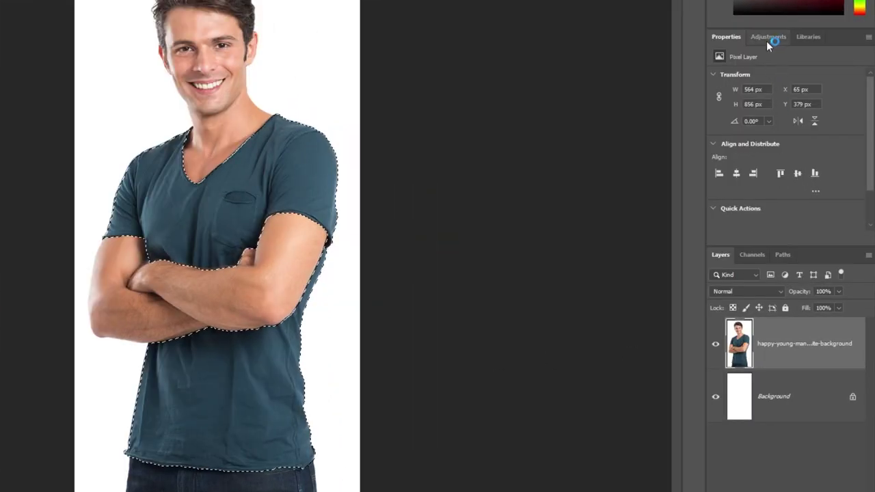
{"action": "left_click", "coordinate": [790, 109]}
{"action": "left_click", "coordinate": [731, 79]}
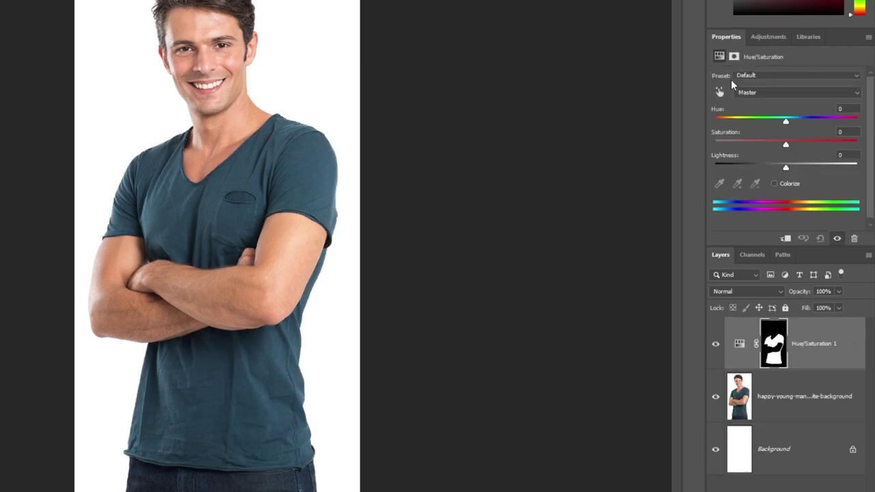
{"action": "left_click", "coordinate": [774, 183]}
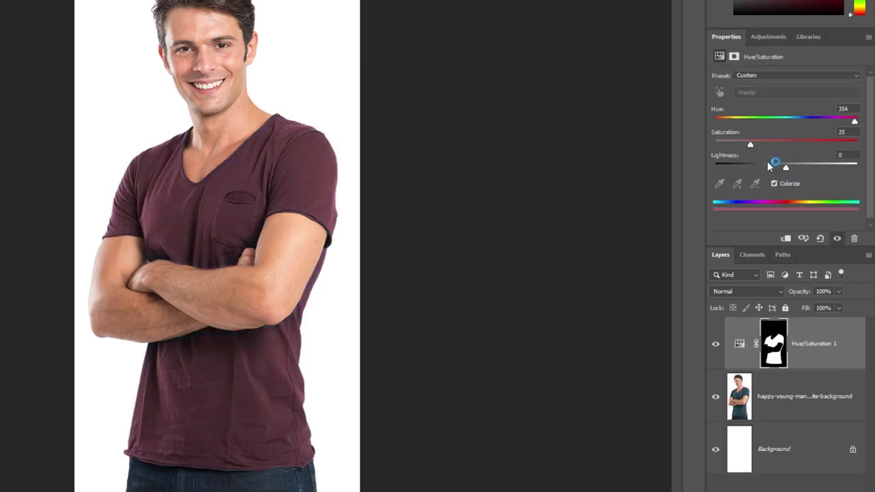
{"action": "left_click_drag", "start_coordinate": [752, 150], "coordinate": [806, 126]}
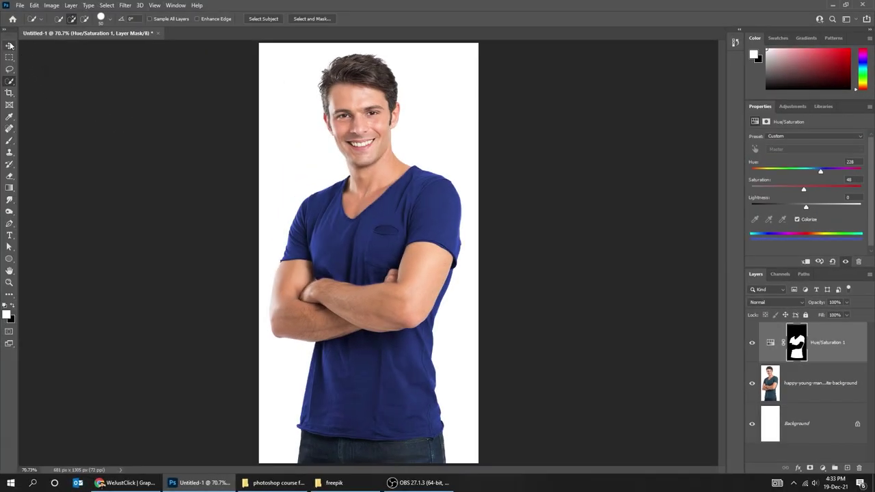
{"action": "left_click", "coordinate": [753, 347]}
{"action": "left_click", "coordinate": [753, 345]}
{"action": "left_click", "coordinate": [847, 317]}
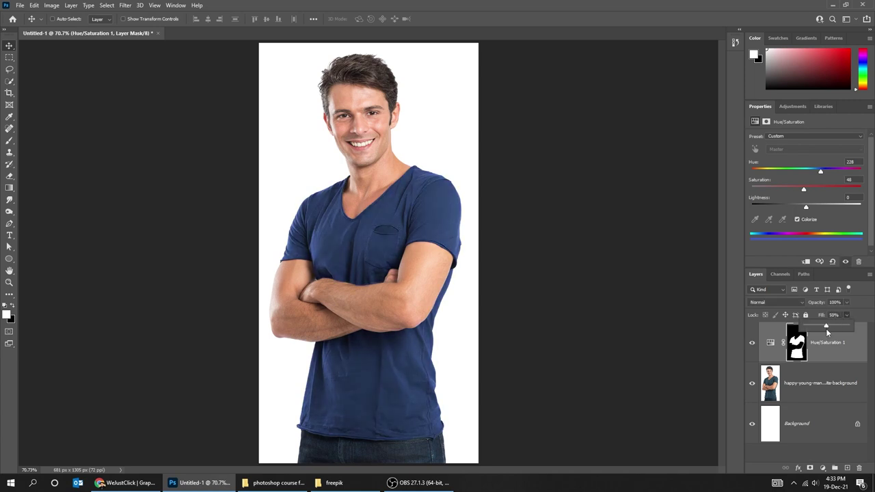
{"action": "left_click_drag", "start_coordinate": [825, 328], "coordinate": [859, 316]}
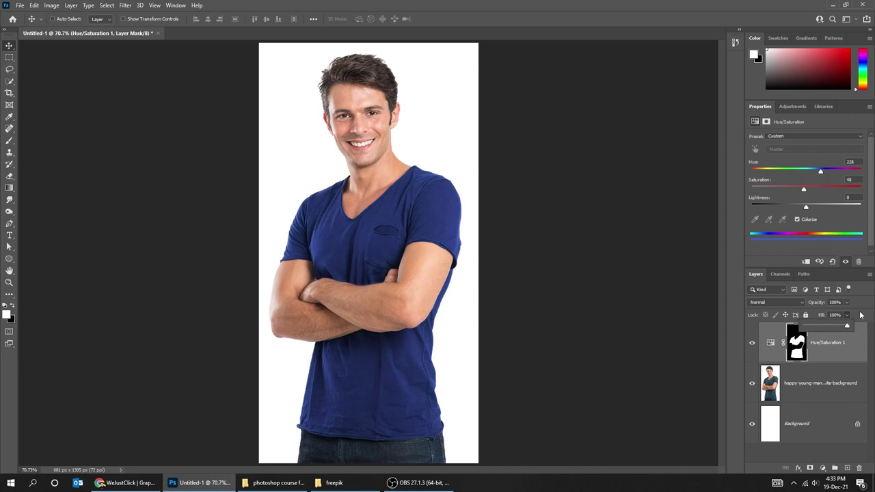
{"action": "left_click", "coordinate": [790, 170]}
{"action": "left_click", "coordinate": [770, 342]}
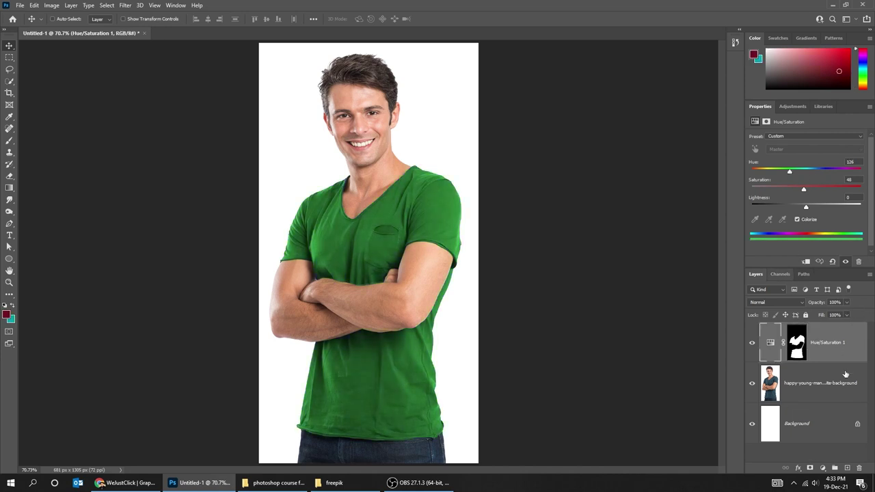
{"action": "left_click", "coordinate": [860, 468]}
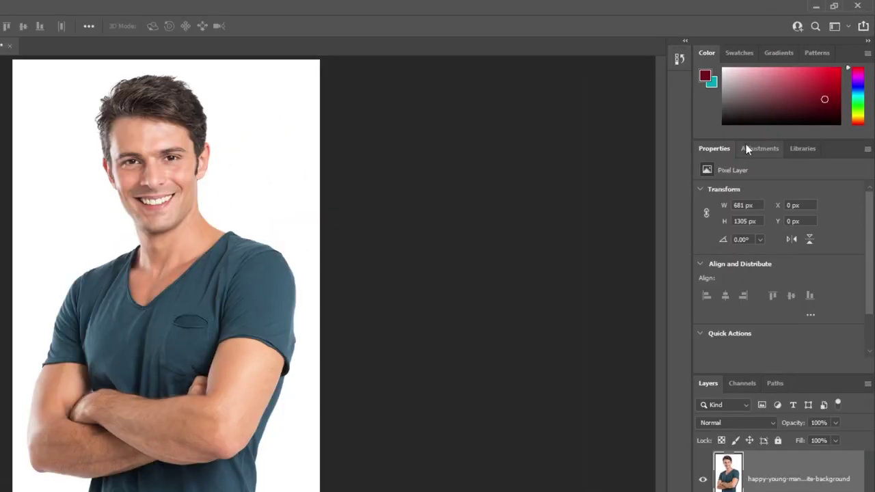
{"action": "left_click", "coordinate": [791, 108]}
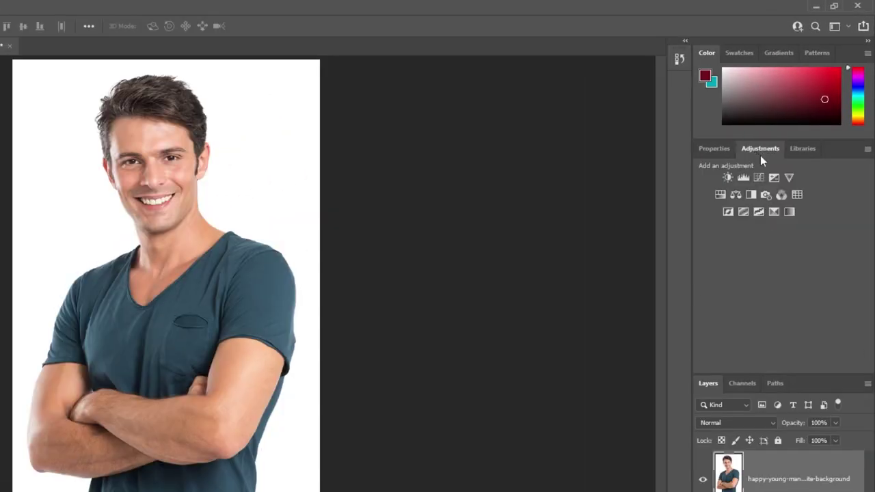
{"action": "left_click", "coordinate": [750, 194]}
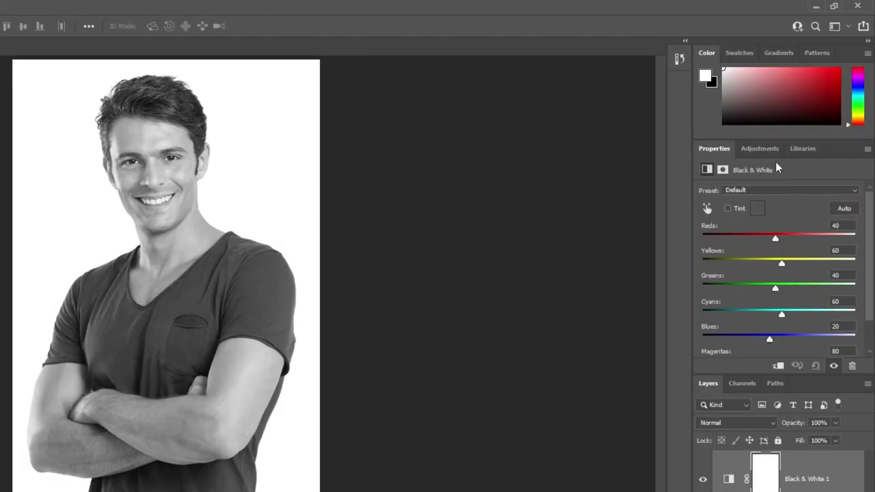
{"action": "left_click", "coordinate": [792, 106]}
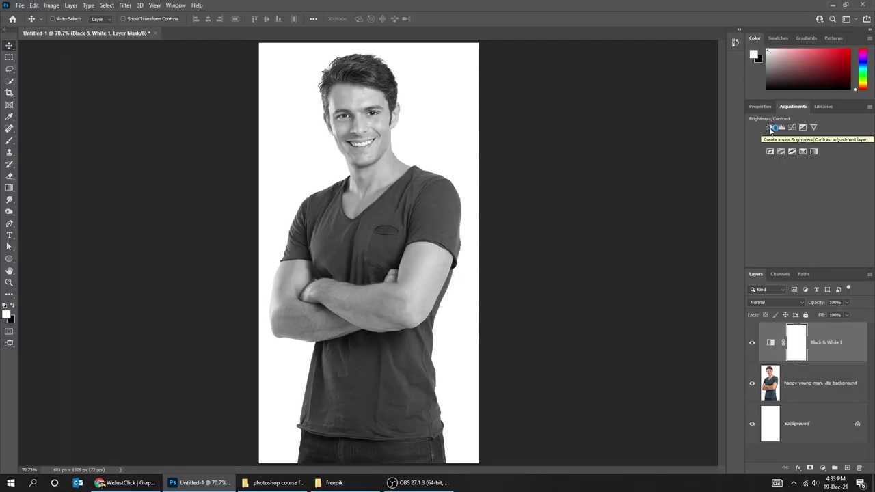
{"action": "left_click", "coordinate": [727, 179]}
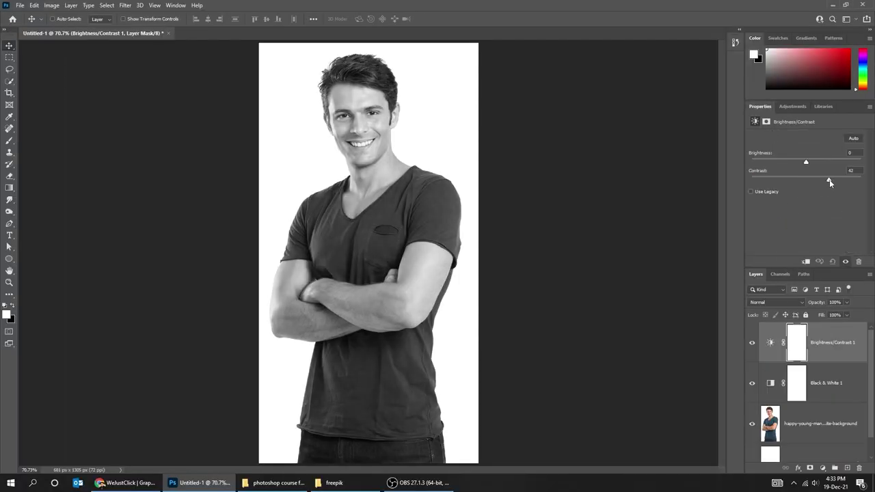
{"action": "left_click", "coordinate": [809, 159]}
{"action": "left_click_drag", "start_coordinate": [836, 179], "coordinate": [799, 164]}
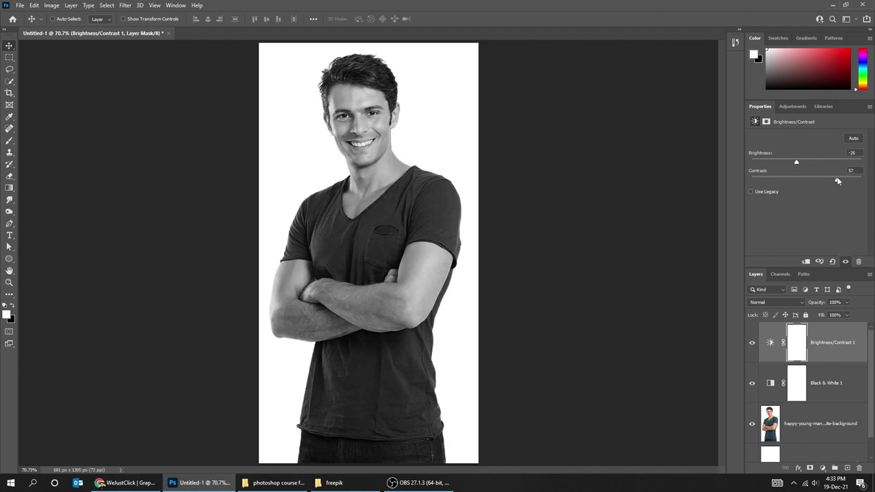
{"action": "left_click_drag", "start_coordinate": [838, 179], "coordinate": [833, 180]}
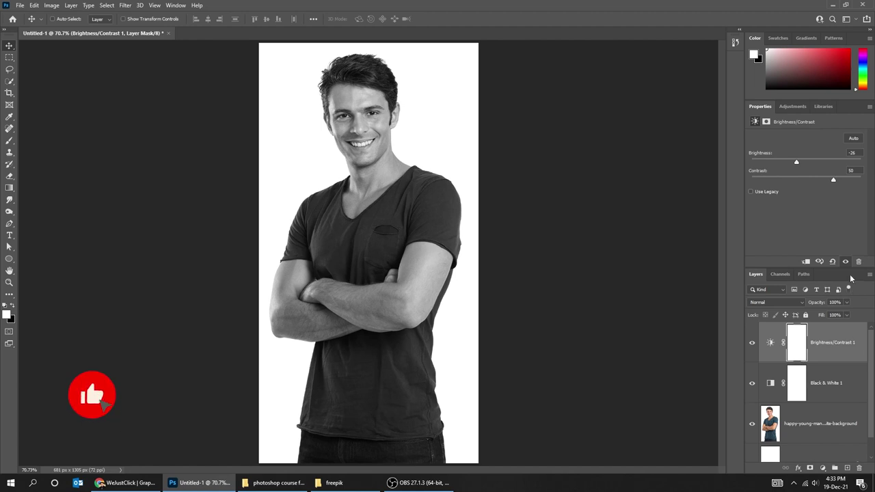
{"action": "left_click", "coordinate": [834, 343]}
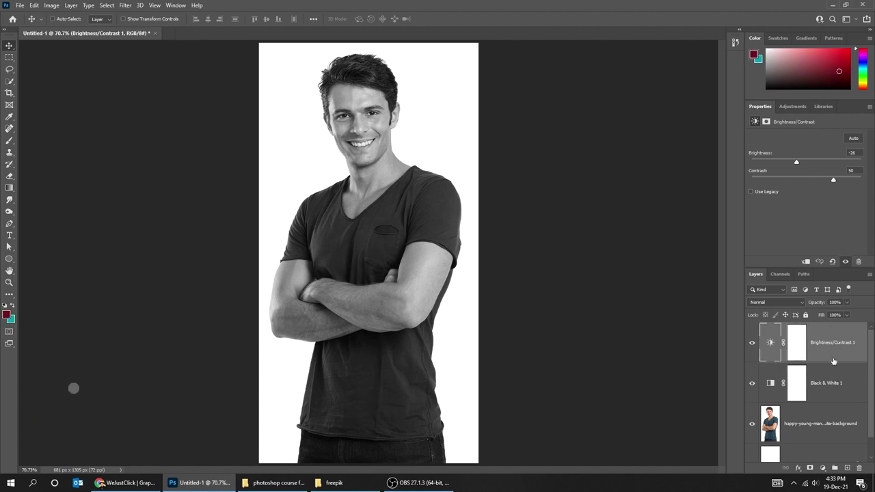
{"action": "left_click", "coordinate": [860, 469]}
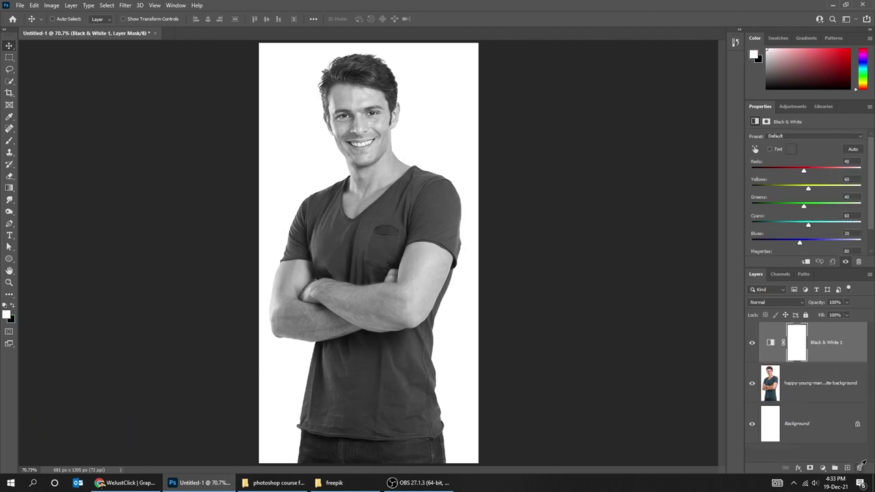
{"action": "left_click", "coordinate": [859, 469]}
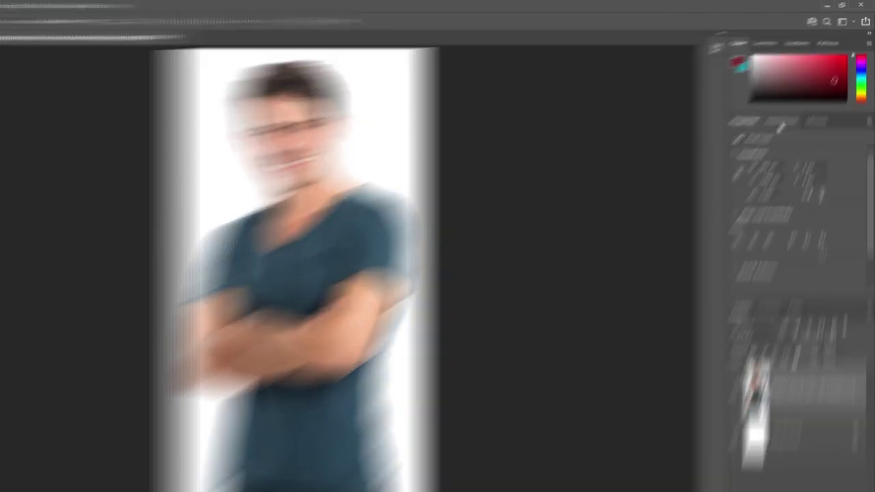
{"action": "left_click", "coordinate": [793, 106]}
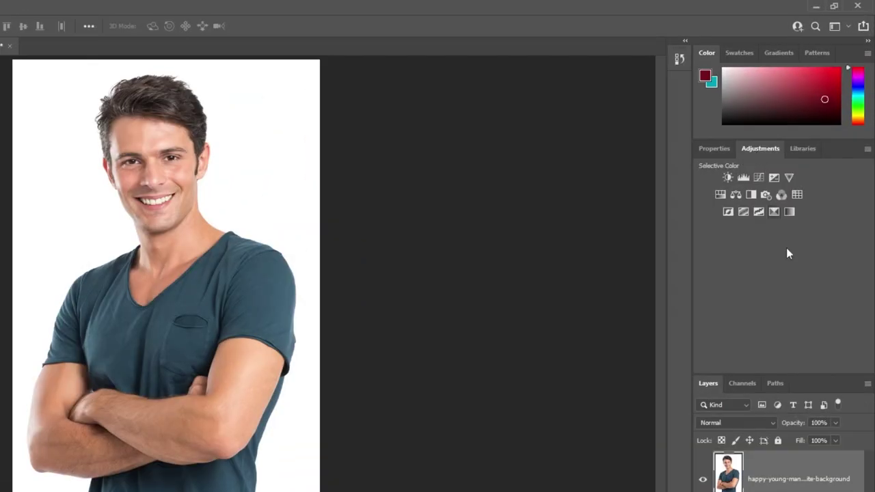
{"action": "left_click", "coordinate": [743, 177]}
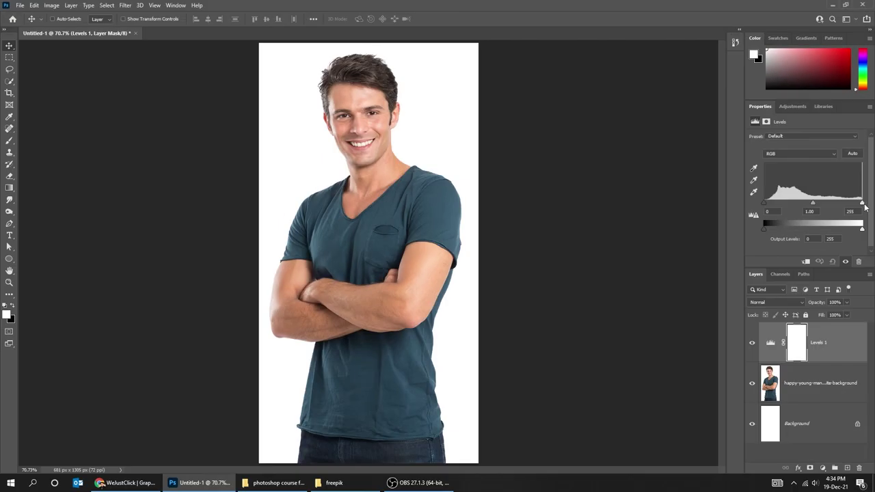
{"action": "mouse_move", "coordinate": [862, 204]}
{"action": "left_mouse_down"}
{"action": "mouse_move", "coordinate": [830, 204]}
{"action": "mouse_move", "coordinate": [859, 204]}
{"action": "left_mouse_up"}
{"action": "mouse_move", "coordinate": [764, 204]}
{"action": "left_mouse_down"}
{"action": "mouse_move", "coordinate": [786, 204]}
{"action": "mouse_move", "coordinate": [768, 203]}
{"action": "left_mouse_up"}
{"action": "left_click", "coordinate": [807, 137]}
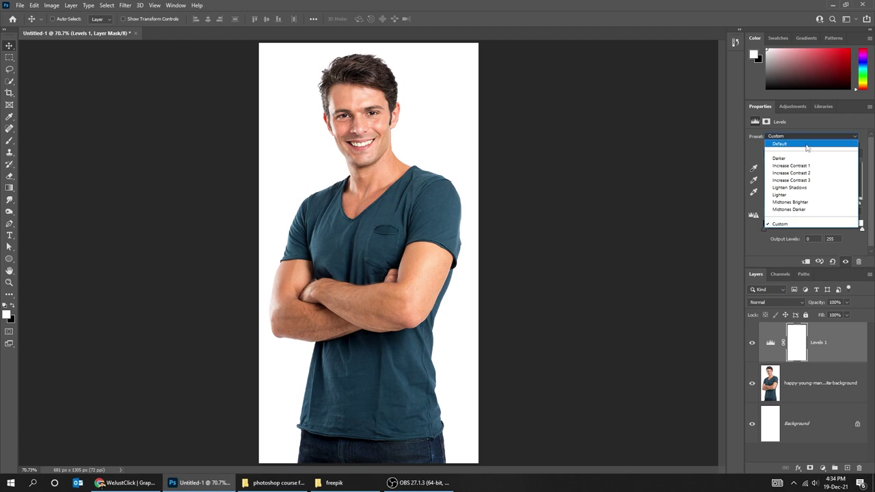
{"action": "left_click", "coordinate": [807, 167]}
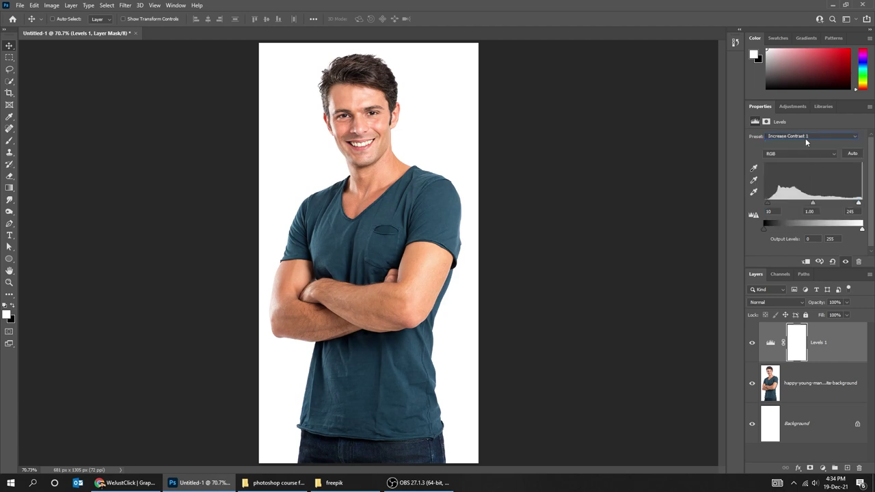
{"action": "left_click", "coordinate": [806, 138]}
{"action": "left_click", "coordinate": [812, 188]}
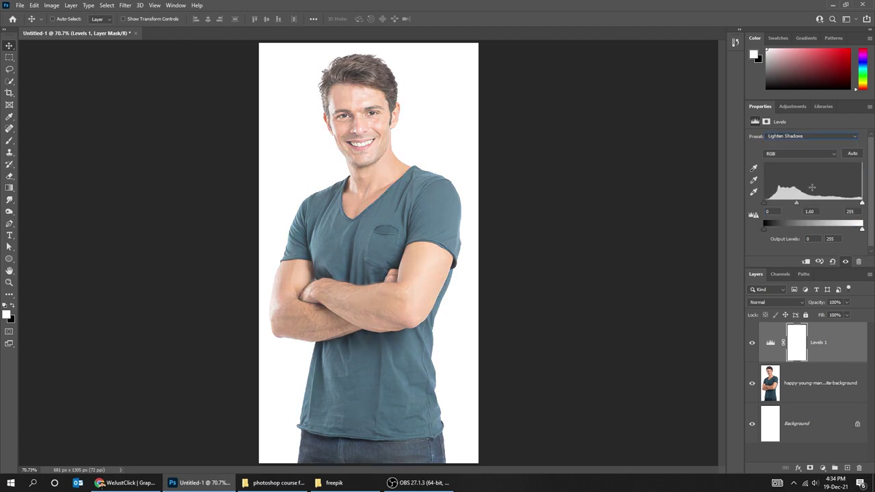
{"action": "left_click", "coordinate": [813, 139]}
{"action": "left_click", "coordinate": [813, 205]}
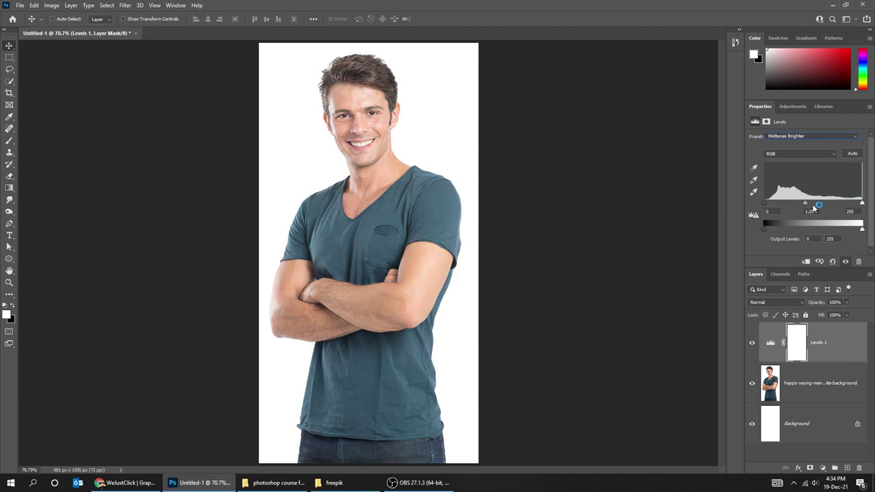
{"action": "left_click", "coordinate": [834, 344]}
{"action": "left_click", "coordinate": [859, 467]}
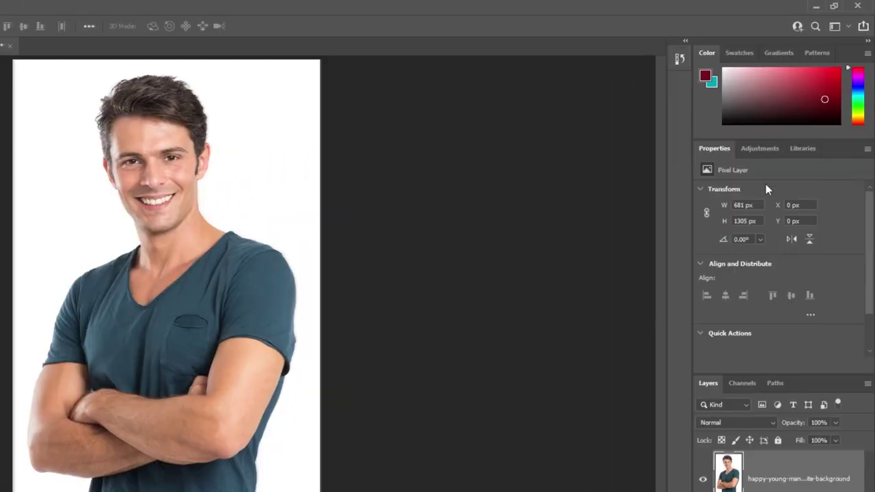
{"action": "left_click", "coordinate": [795, 107]}
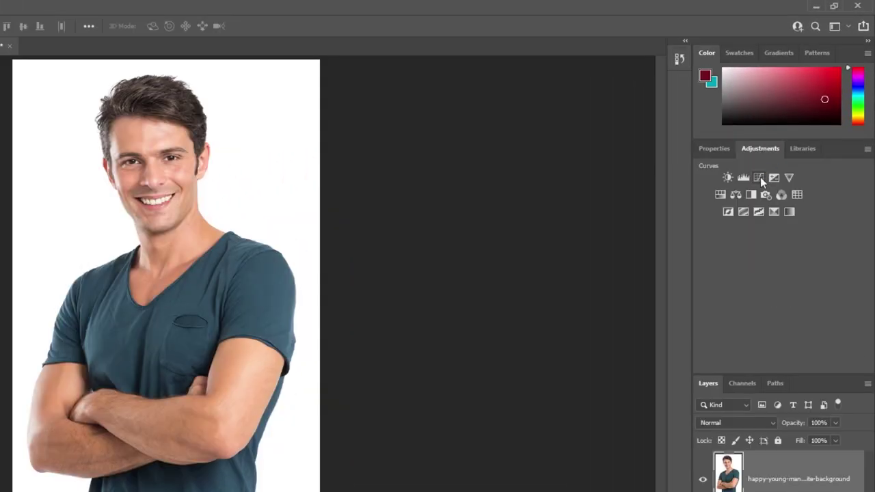
{"action": "left_click", "coordinate": [760, 177]}
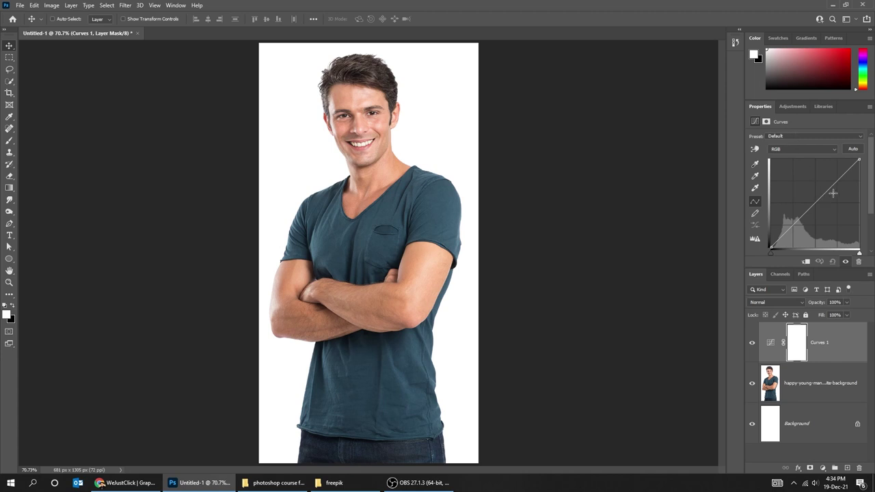
{"action": "left_click_drag", "start_coordinate": [835, 183], "coordinate": [811, 211]}
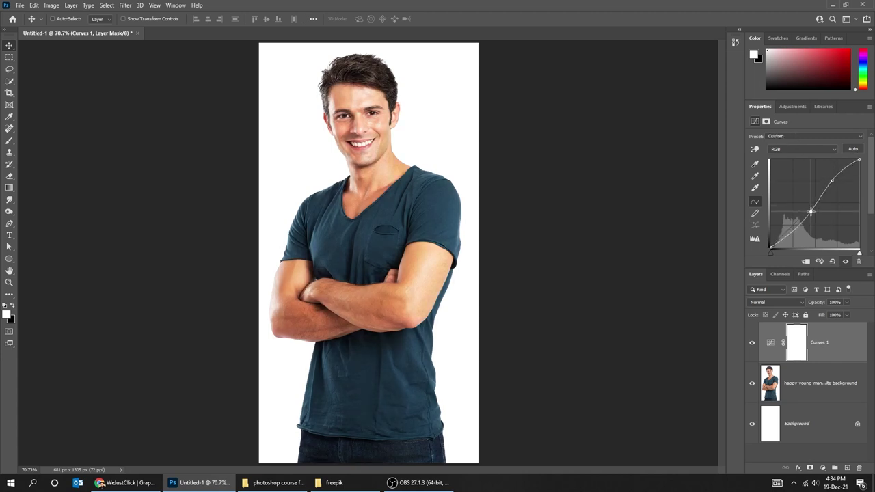
{"action": "left_click", "coordinate": [833, 261]}
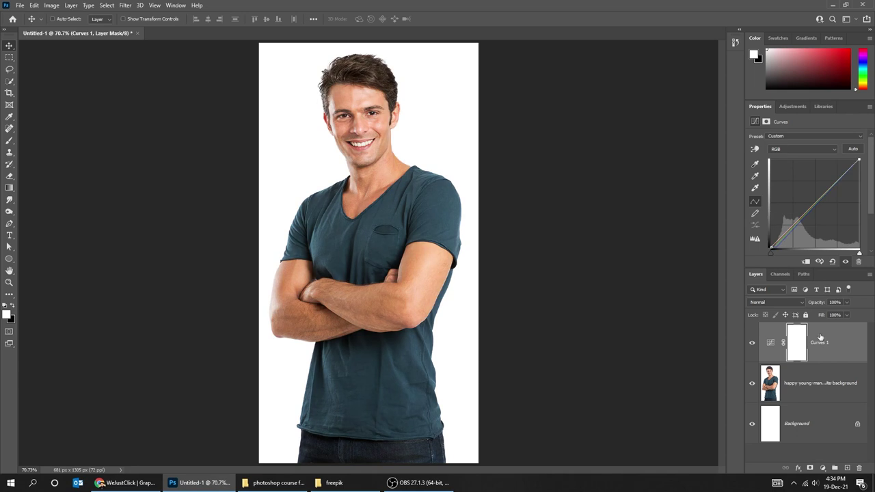
{"action": "left_click", "coordinate": [860, 469]}
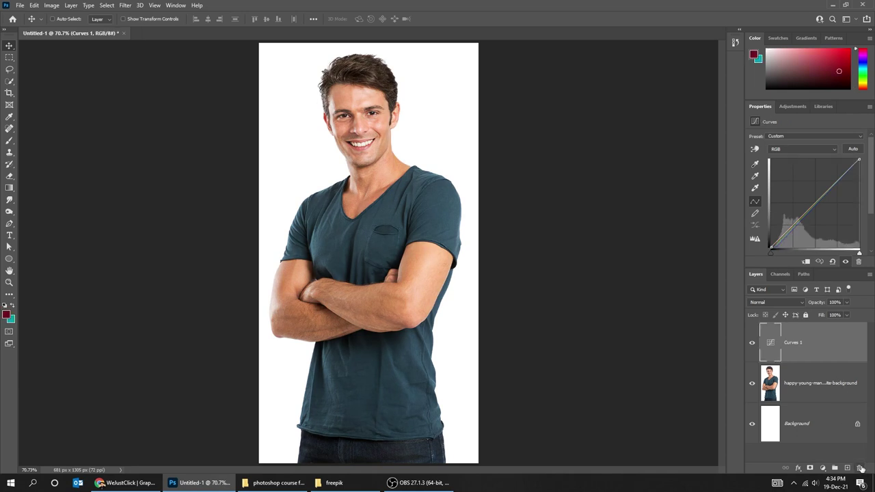
Float the Layers panel, enlarge it to show both layers, and collapse the other panels
{"action": "left_click", "coordinate": [793, 107]}
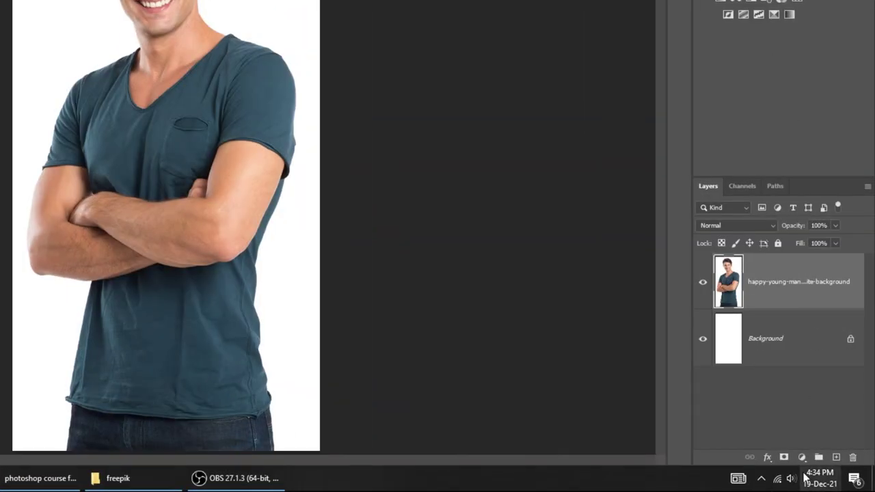
{"action": "left_click", "coordinate": [802, 456]}
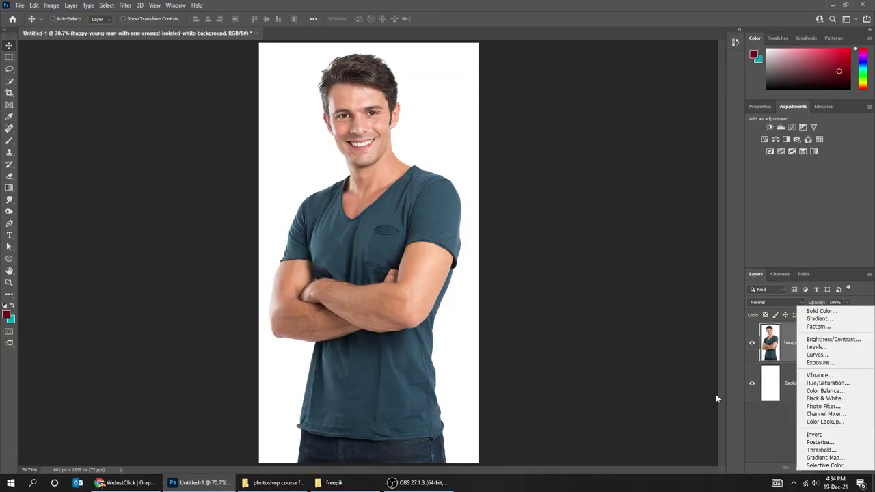
{"action": "left_click", "coordinate": [742, 410]}
{"action": "left_click_drag", "start_coordinate": [826, 273], "coordinate": [635, 141]}
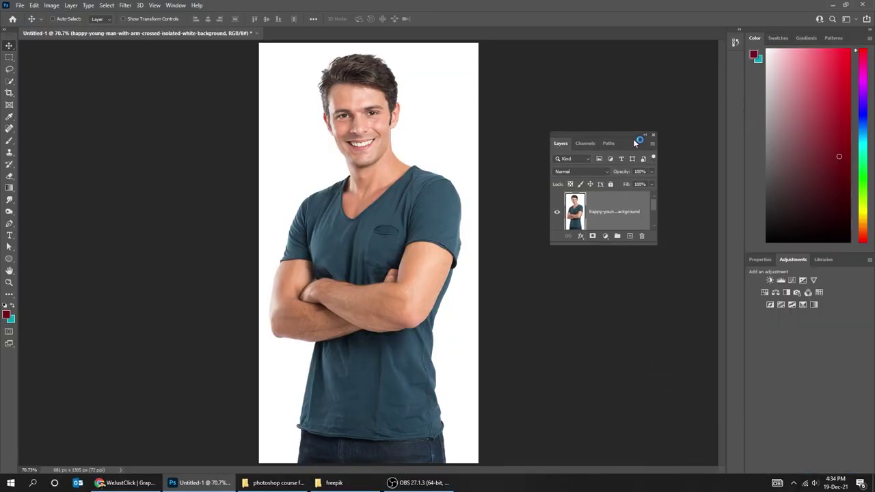
{"action": "left_click_drag", "start_coordinate": [655, 242], "coordinate": [672, 317]}
{"action": "double_click", "coordinate": [839, 30]}
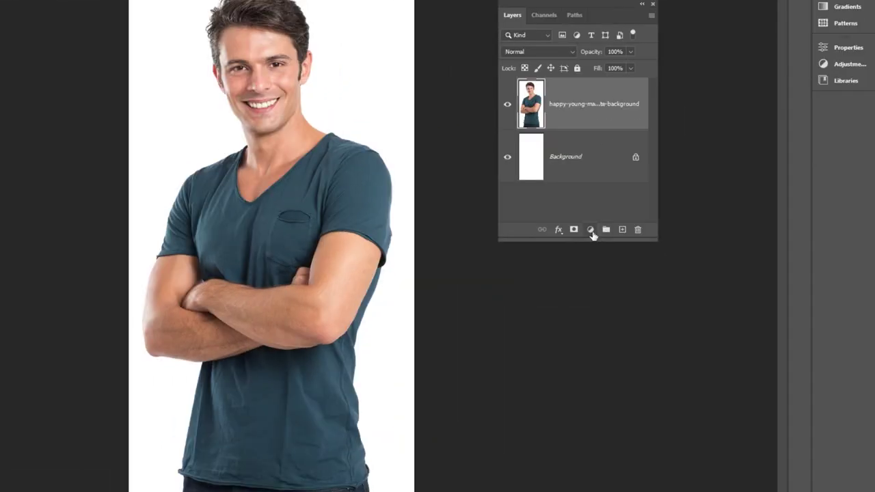
{"action": "left_click", "coordinate": [591, 230]}
{"action": "left_click", "coordinate": [628, 434]}
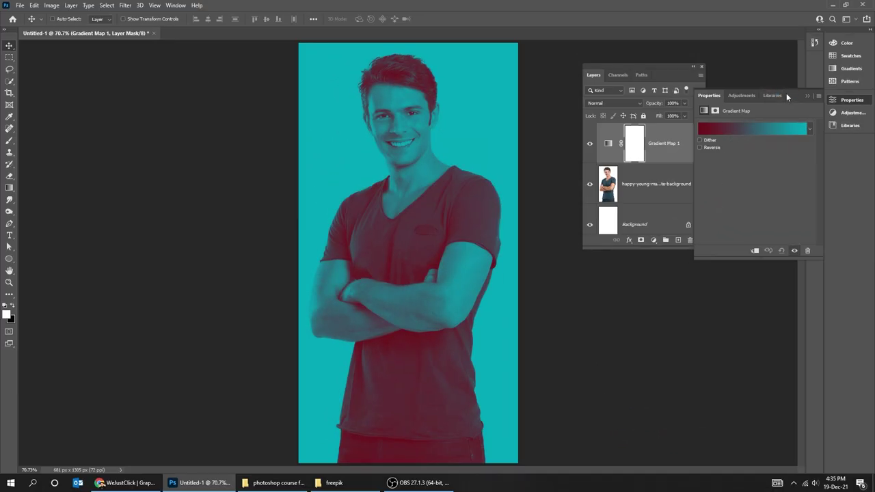
{"action": "left_click_drag", "start_coordinate": [786, 95], "coordinate": [691, 218]}
{"action": "left_click", "coordinate": [653, 255]}
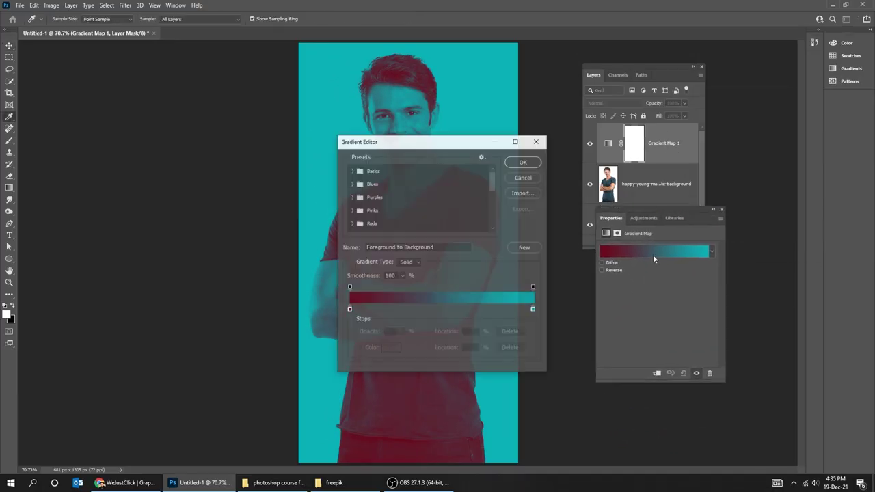
{"action": "left_click", "coordinate": [352, 171]}
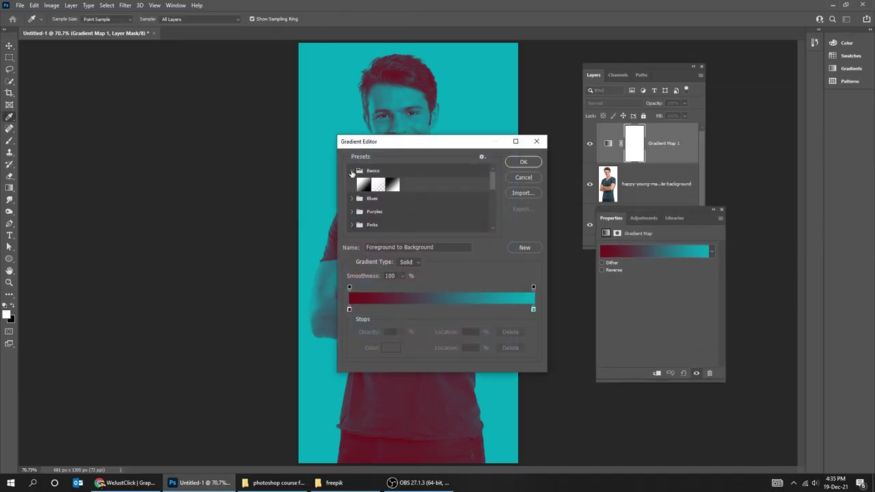
{"action": "left_click", "coordinate": [395, 185]}
{"action": "left_click", "coordinate": [349, 310]}
{"action": "left_click", "coordinate": [390, 348]}
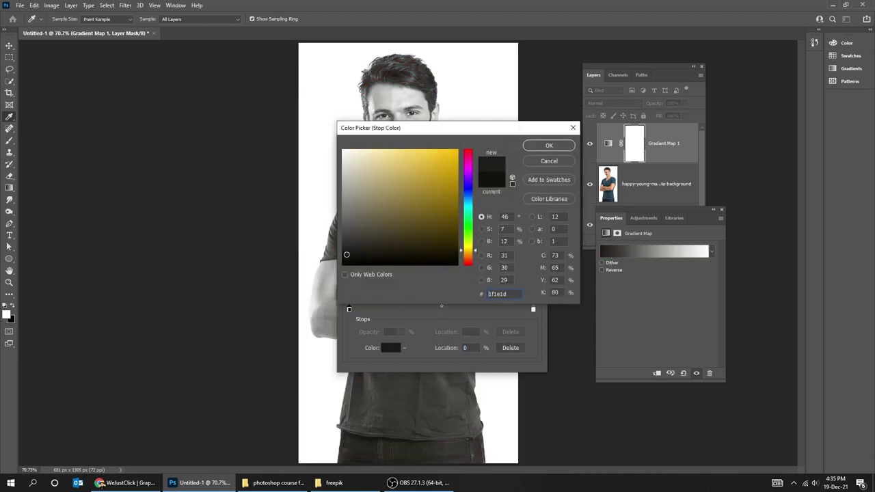
{"action": "left_click", "coordinate": [544, 146]}
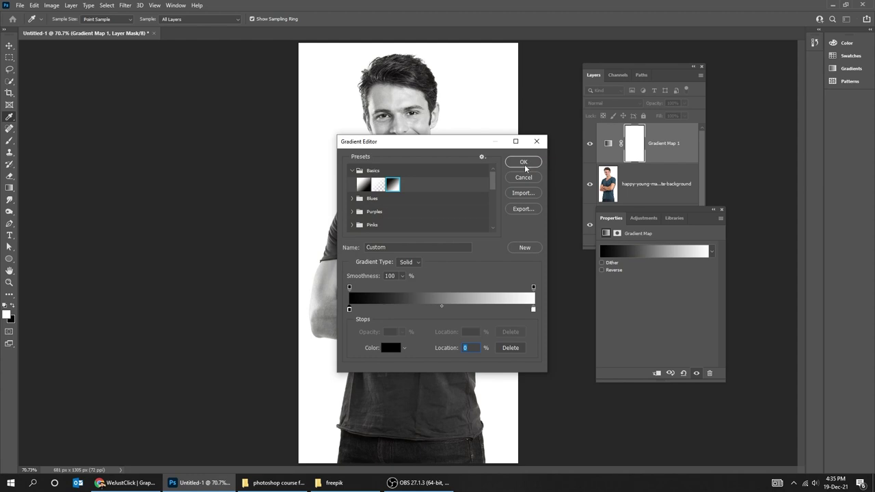
{"action": "left_click", "coordinate": [525, 167]}
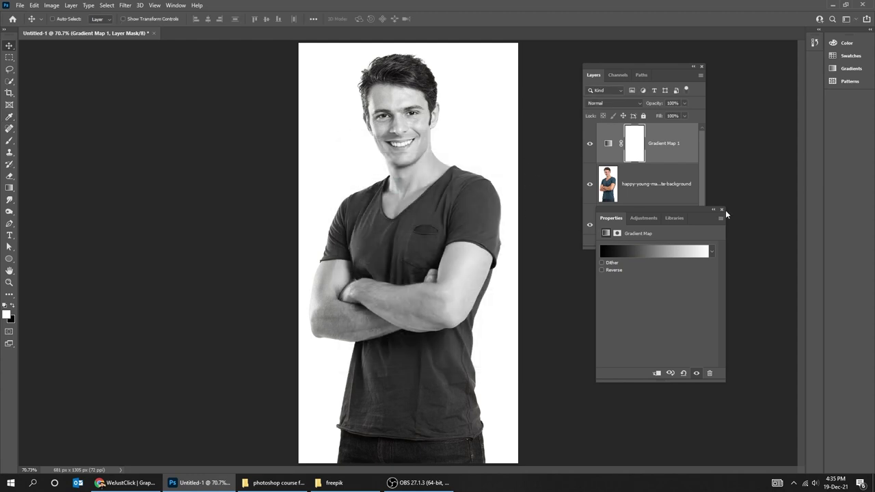
{"action": "left_click", "coordinate": [722, 209]}
{"action": "left_click", "coordinate": [590, 142]}
{"action": "left_click", "coordinate": [590, 143]}
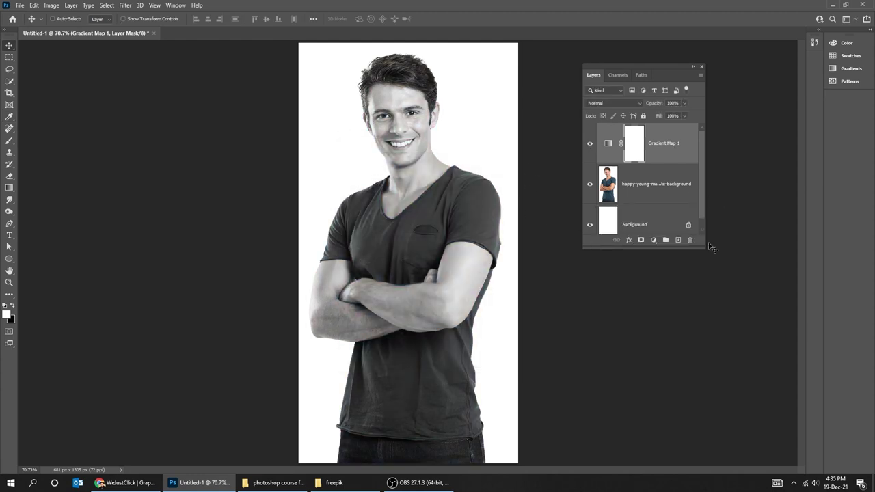
{"action": "left_click", "coordinate": [691, 241]}
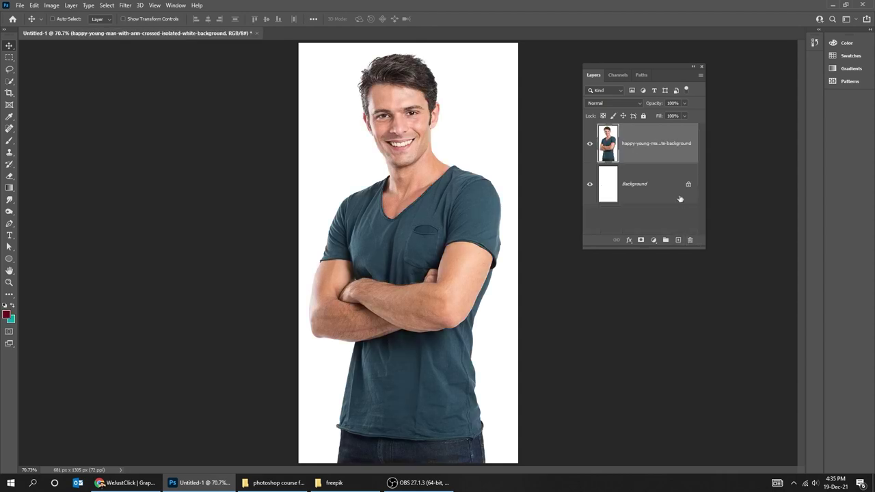
{"action": "left_click_drag", "start_coordinate": [702, 248], "coordinate": [719, 338]}
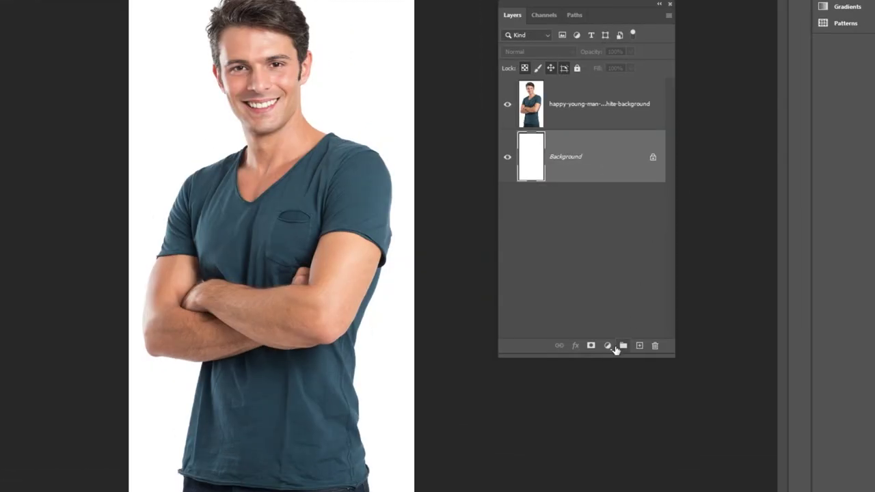
{"action": "left_click", "coordinate": [611, 346]}
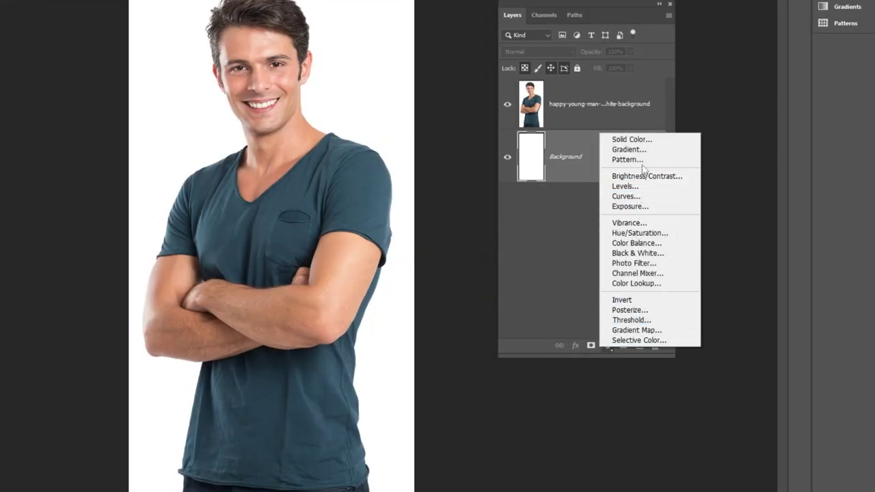
{"action": "left_click", "coordinate": [631, 139]}
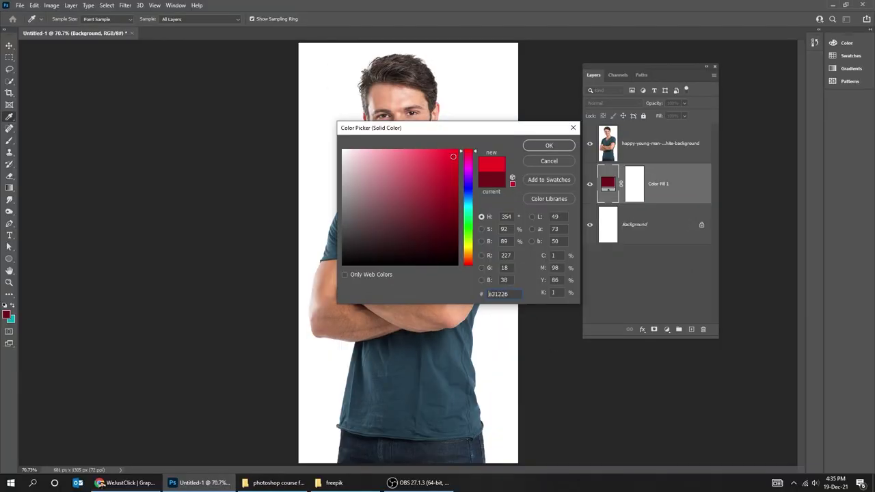
{"action": "type", "text": "ff0000"}
{"action": "left_click", "coordinate": [549, 145]}
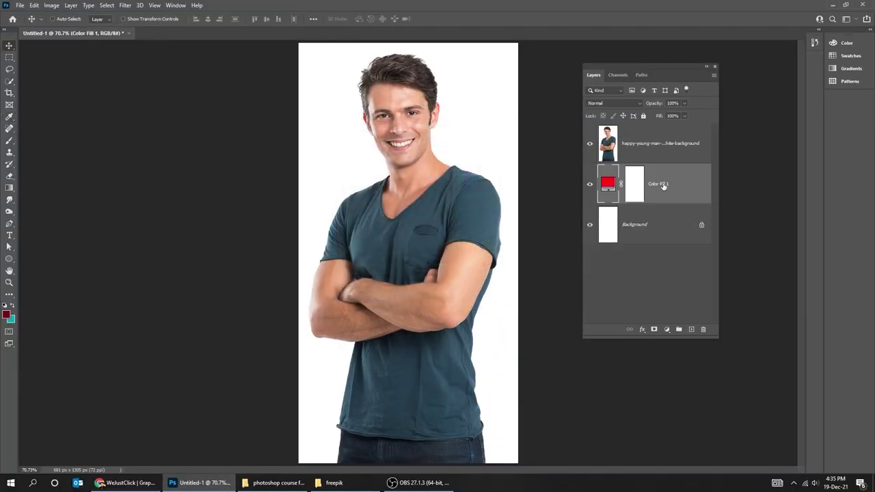
{"action": "left_click", "coordinate": [590, 144]}
{"action": "left_click", "coordinate": [590, 143]}
{"action": "left_click", "coordinate": [643, 145]}
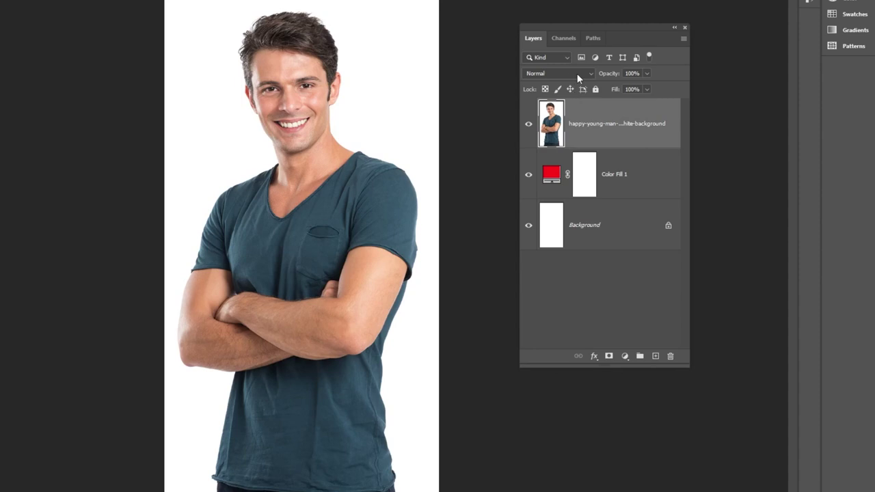
{"action": "left_click", "coordinate": [577, 74]}
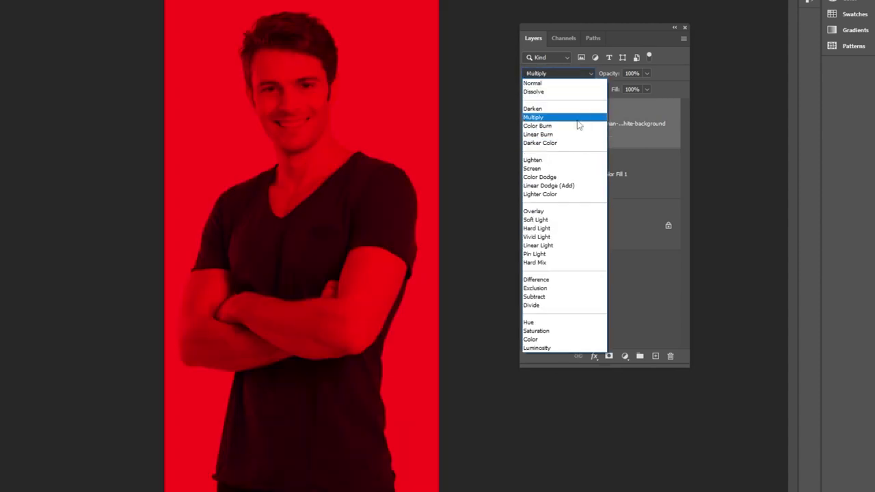
{"action": "left_click", "coordinate": [577, 119]}
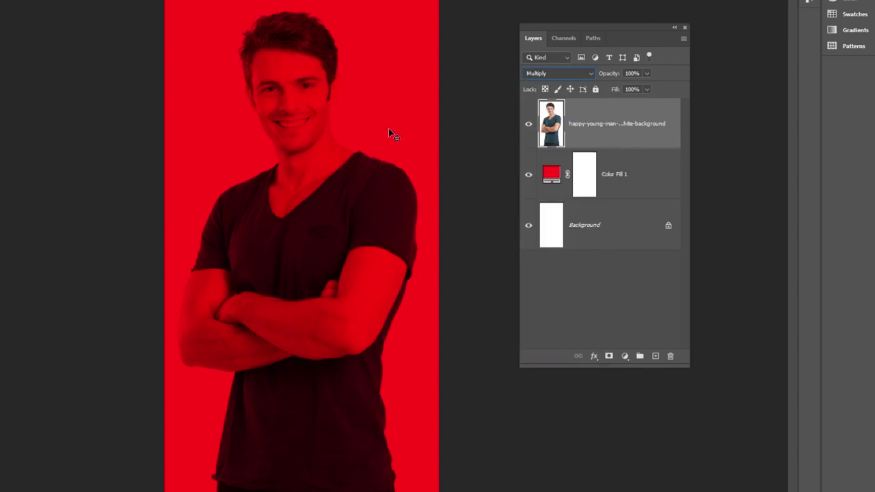
{"action": "left_click", "coordinate": [571, 76]}
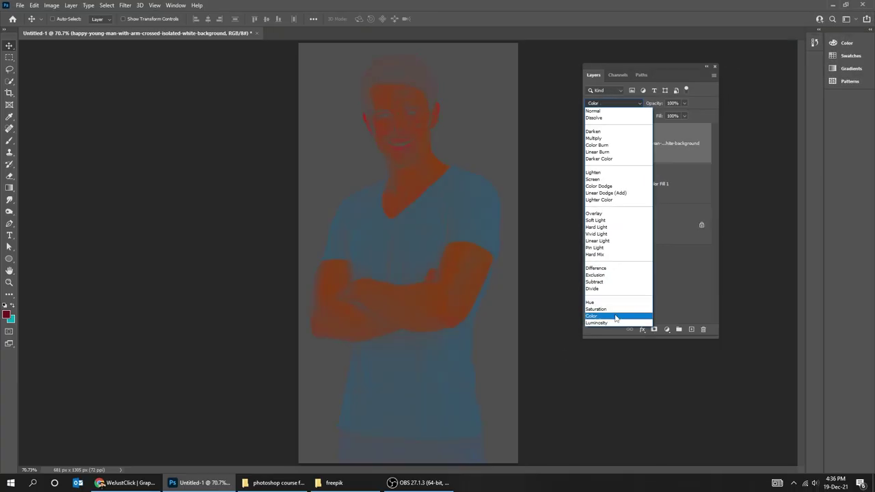
{"action": "left_click", "coordinate": [614, 323]}
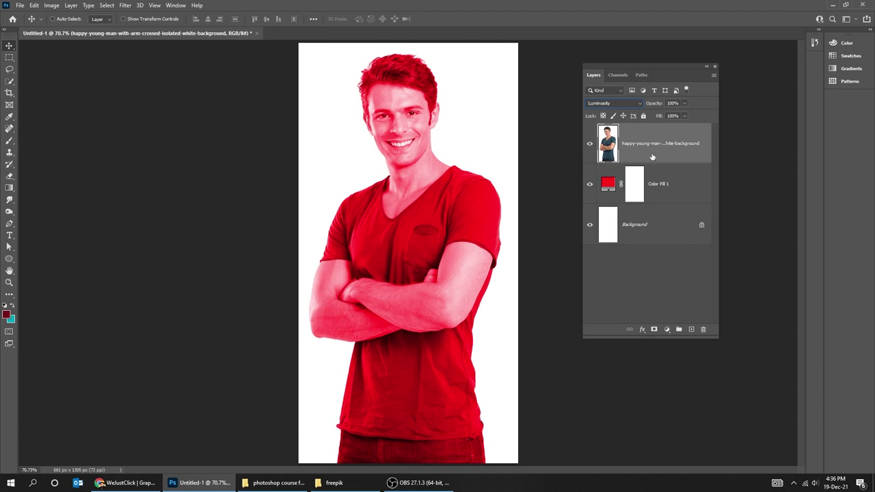
{"action": "left_click", "coordinate": [667, 184]}
{"action": "left_click", "coordinate": [703, 329]}
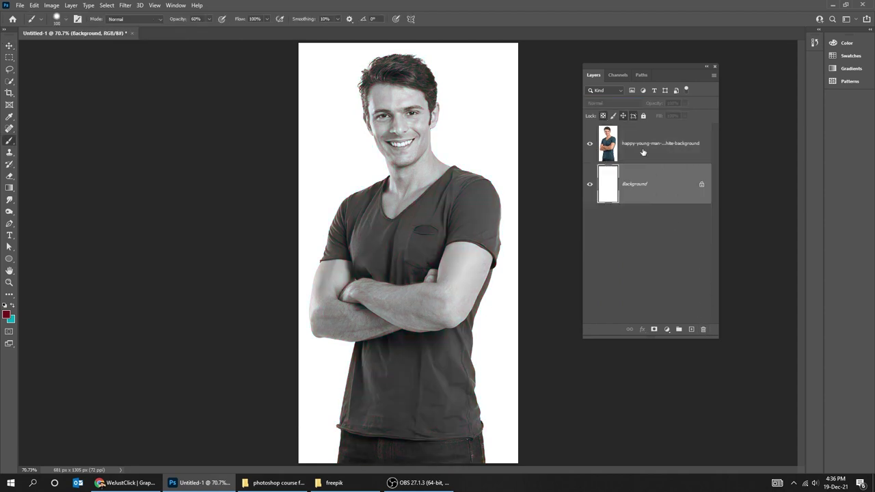
{"action": "left_click", "coordinate": [653, 145]}
{"action": "key", "text": "b"}
{"action": "left_click", "coordinate": [615, 102]}
{"action": "scroll", "coordinate": [629, 114], "scroll_direction": "up", "scroll_amount": 2}
{"action": "left_click", "coordinate": [632, 112]}
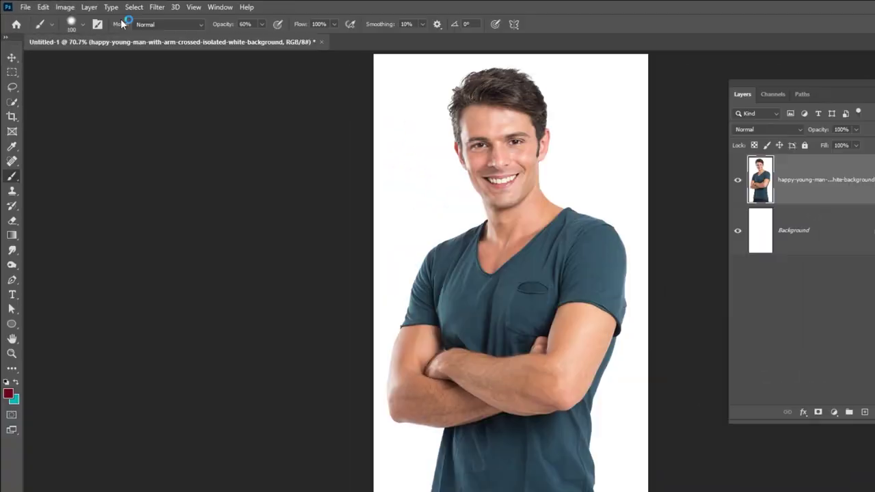
Select the man with Select > Subject and turn the selection into a layer mask on the photo
{"action": "left_click", "coordinate": [107, 5]}
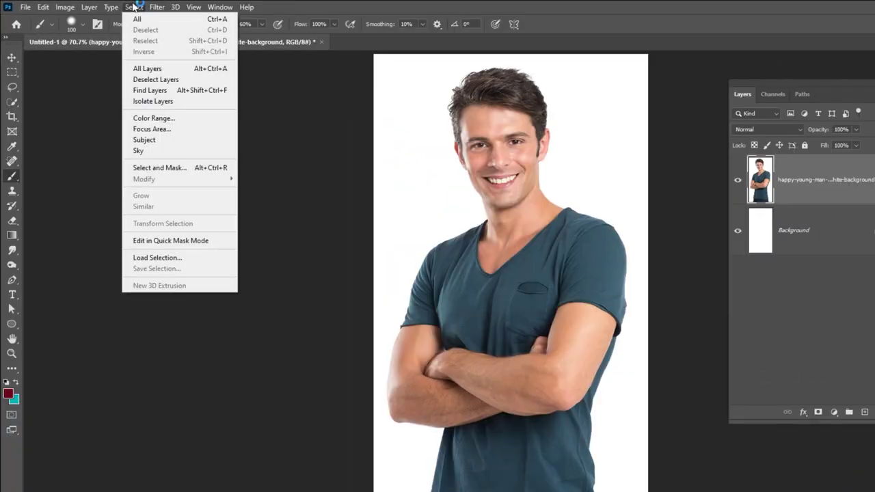
{"action": "left_click", "coordinate": [145, 139]}
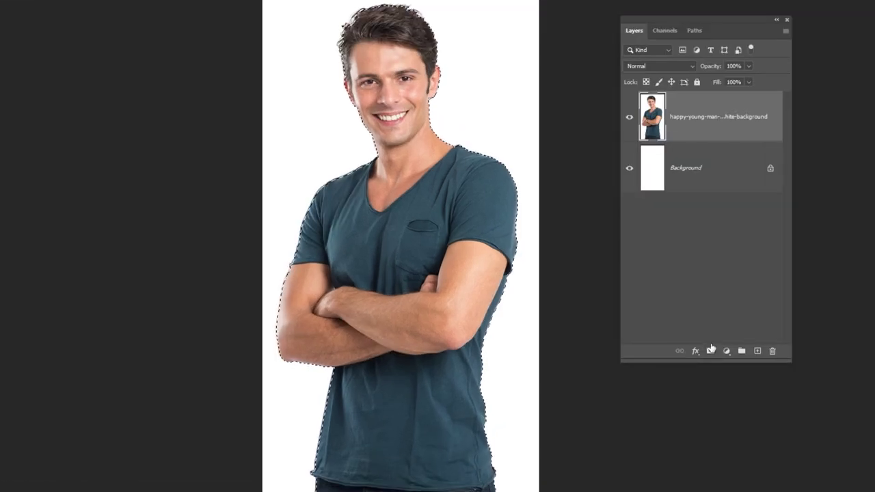
{"action": "left_click", "coordinate": [711, 350]}
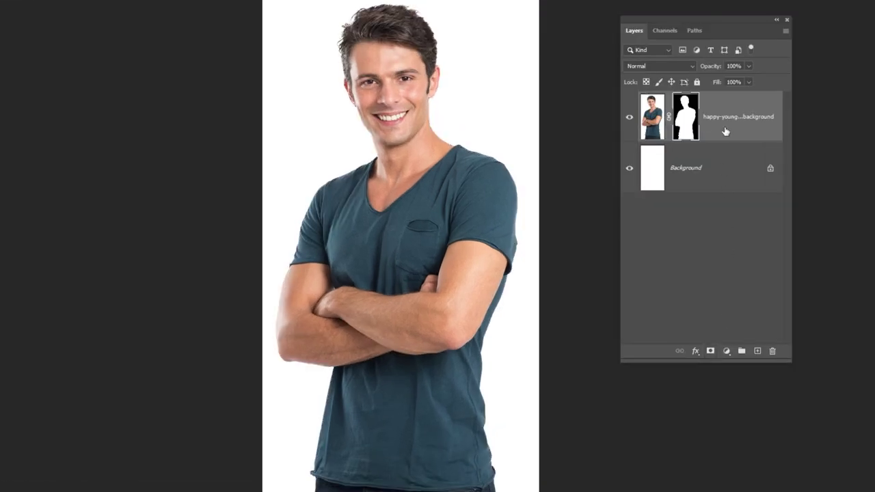
Hide the white Background layer, briefly toggle the photo layer to check the cut-out, then select its mask
{"action": "left_click", "coordinate": [706, 171]}
{"action": "left_click", "coordinate": [629, 168]}
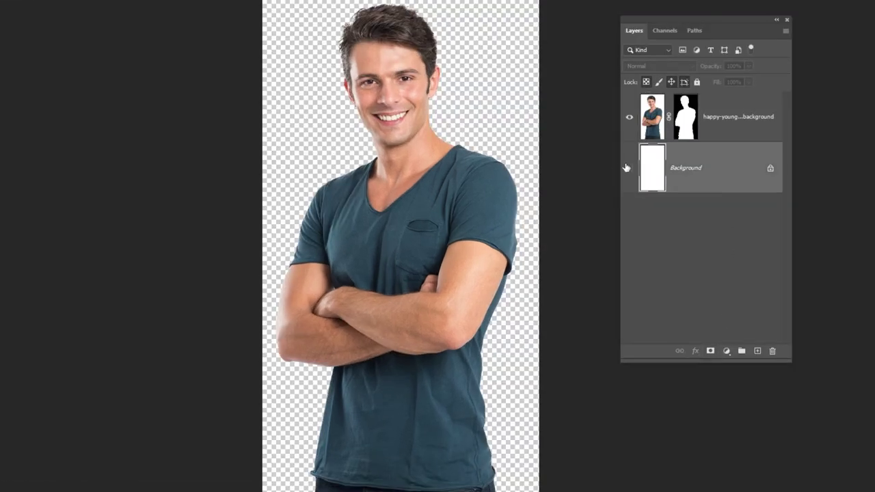
{"action": "left_click", "coordinate": [629, 117]}
{"action": "left_click", "coordinate": [629, 117]}
{"action": "left_click", "coordinate": [687, 116]}
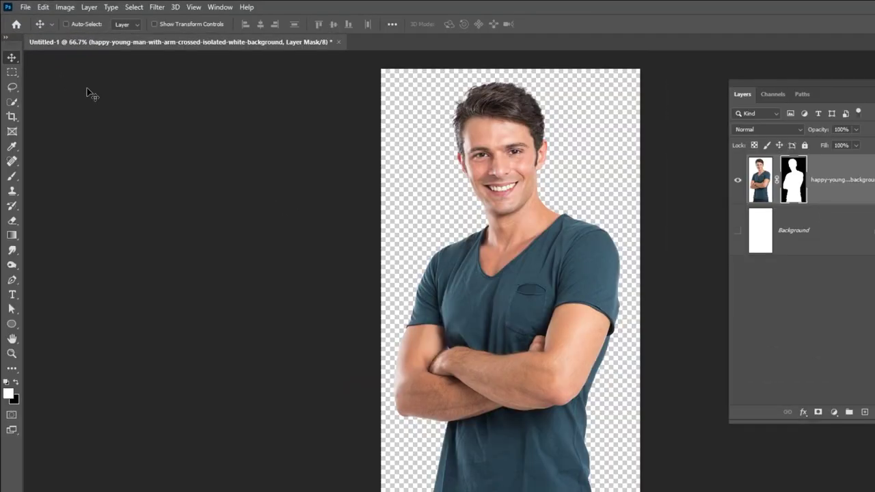
{"action": "left_click", "coordinate": [25, 7]}
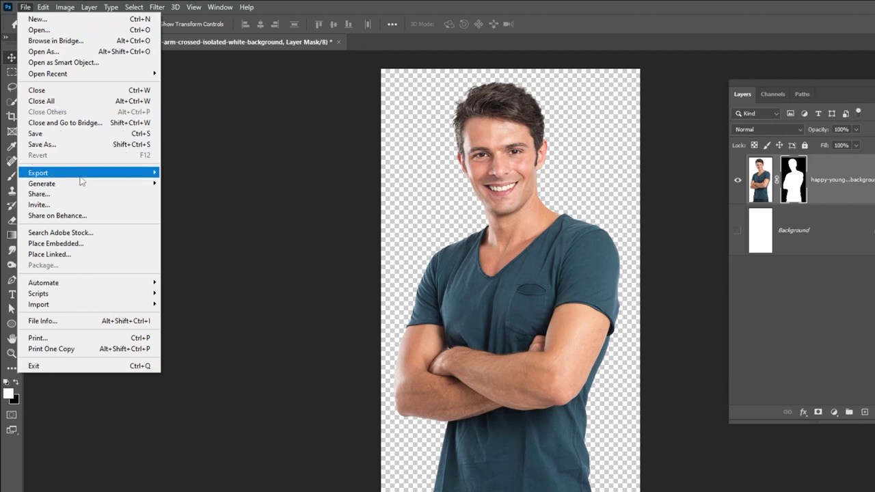
{"action": "mouse_move", "coordinate": [75, 180]}
{"action": "left_click", "coordinate": [209, 218]}
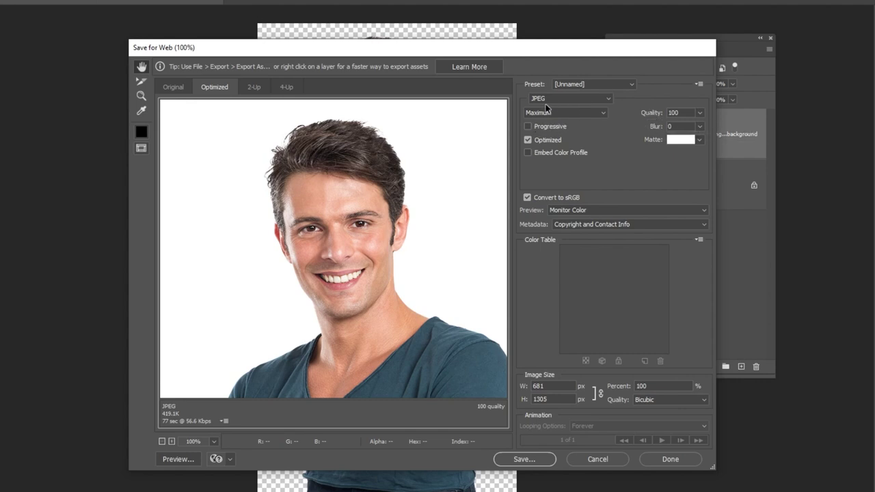
{"action": "left_click", "coordinate": [553, 103]}
{"action": "left_click", "coordinate": [566, 137]}
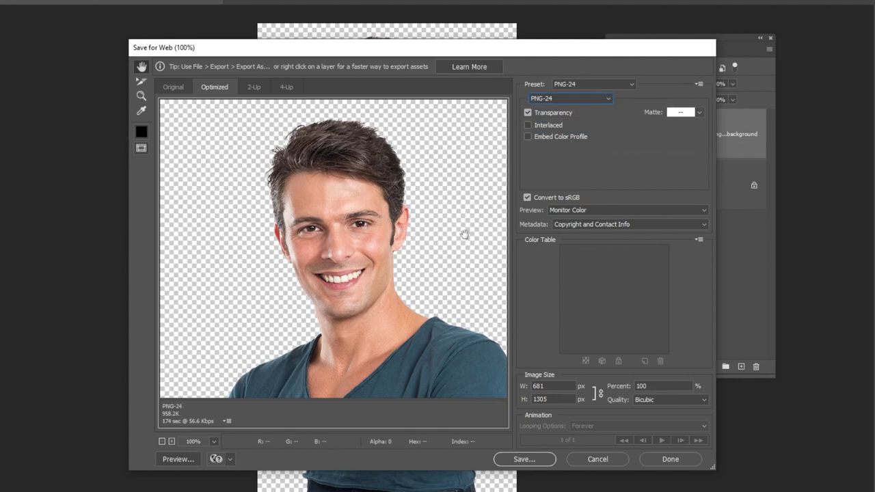
{"action": "left_click", "coordinate": [617, 463]}
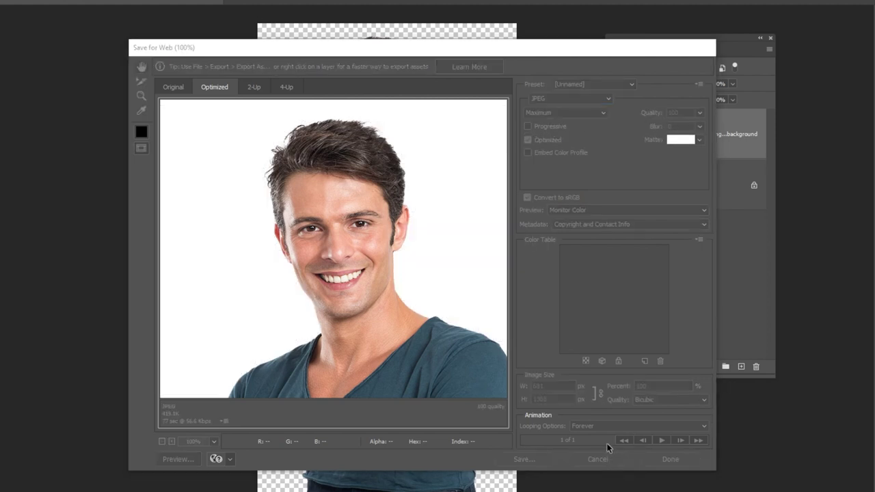